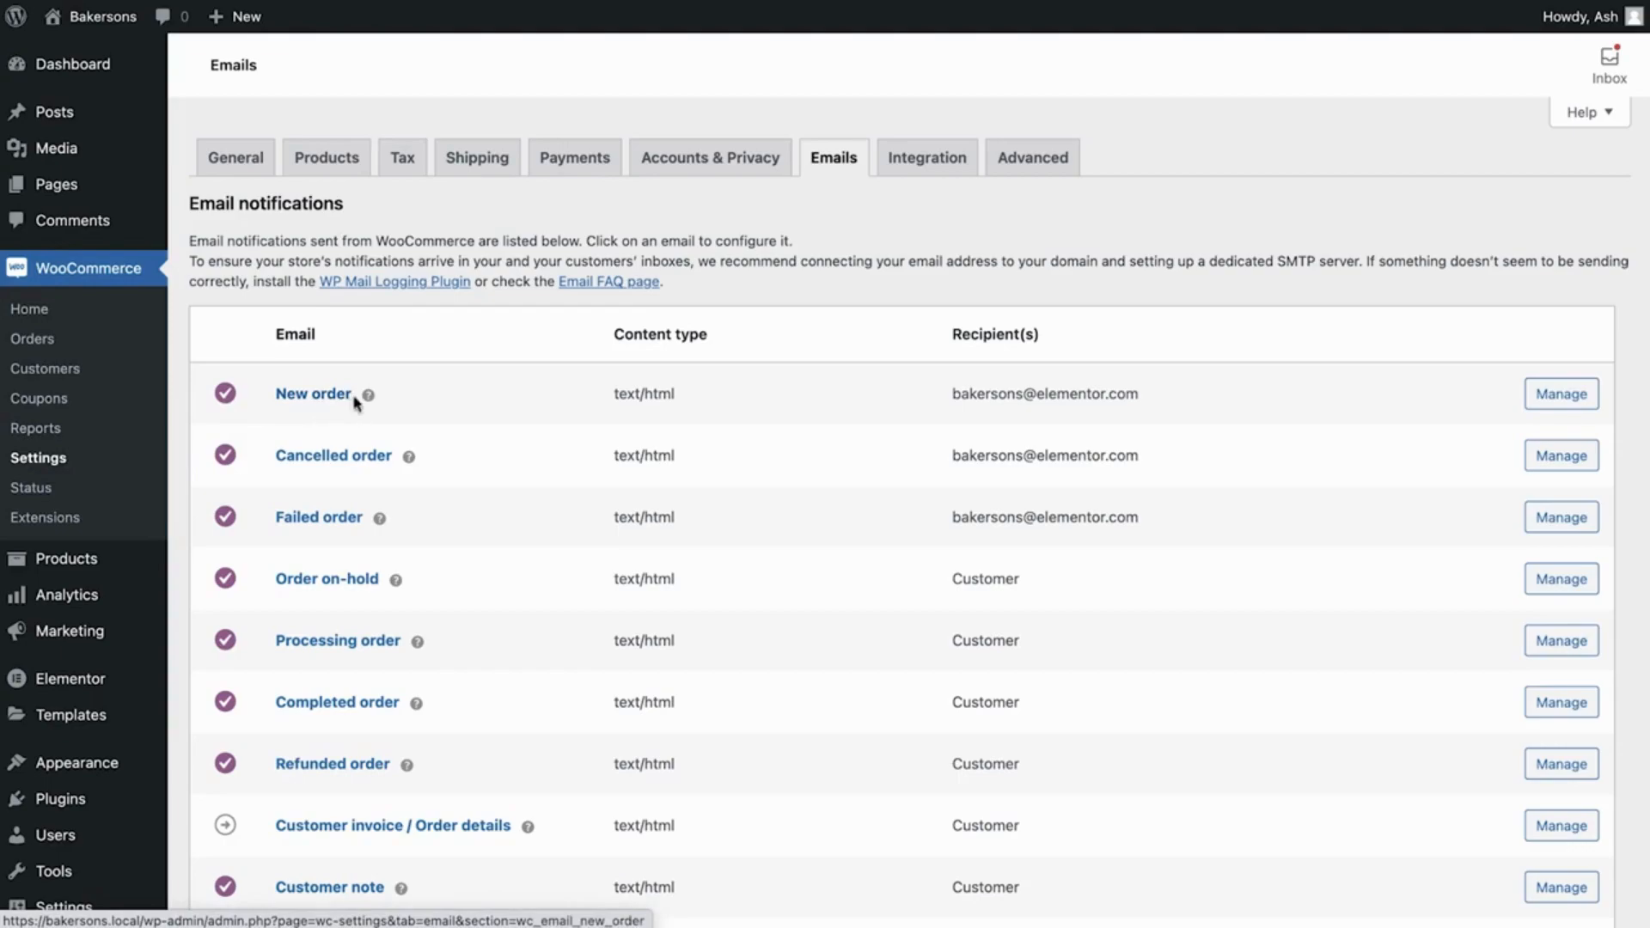
- Open the settings of the New order email notification
{"action": "mouse_move", "coordinate": [368, 394]}
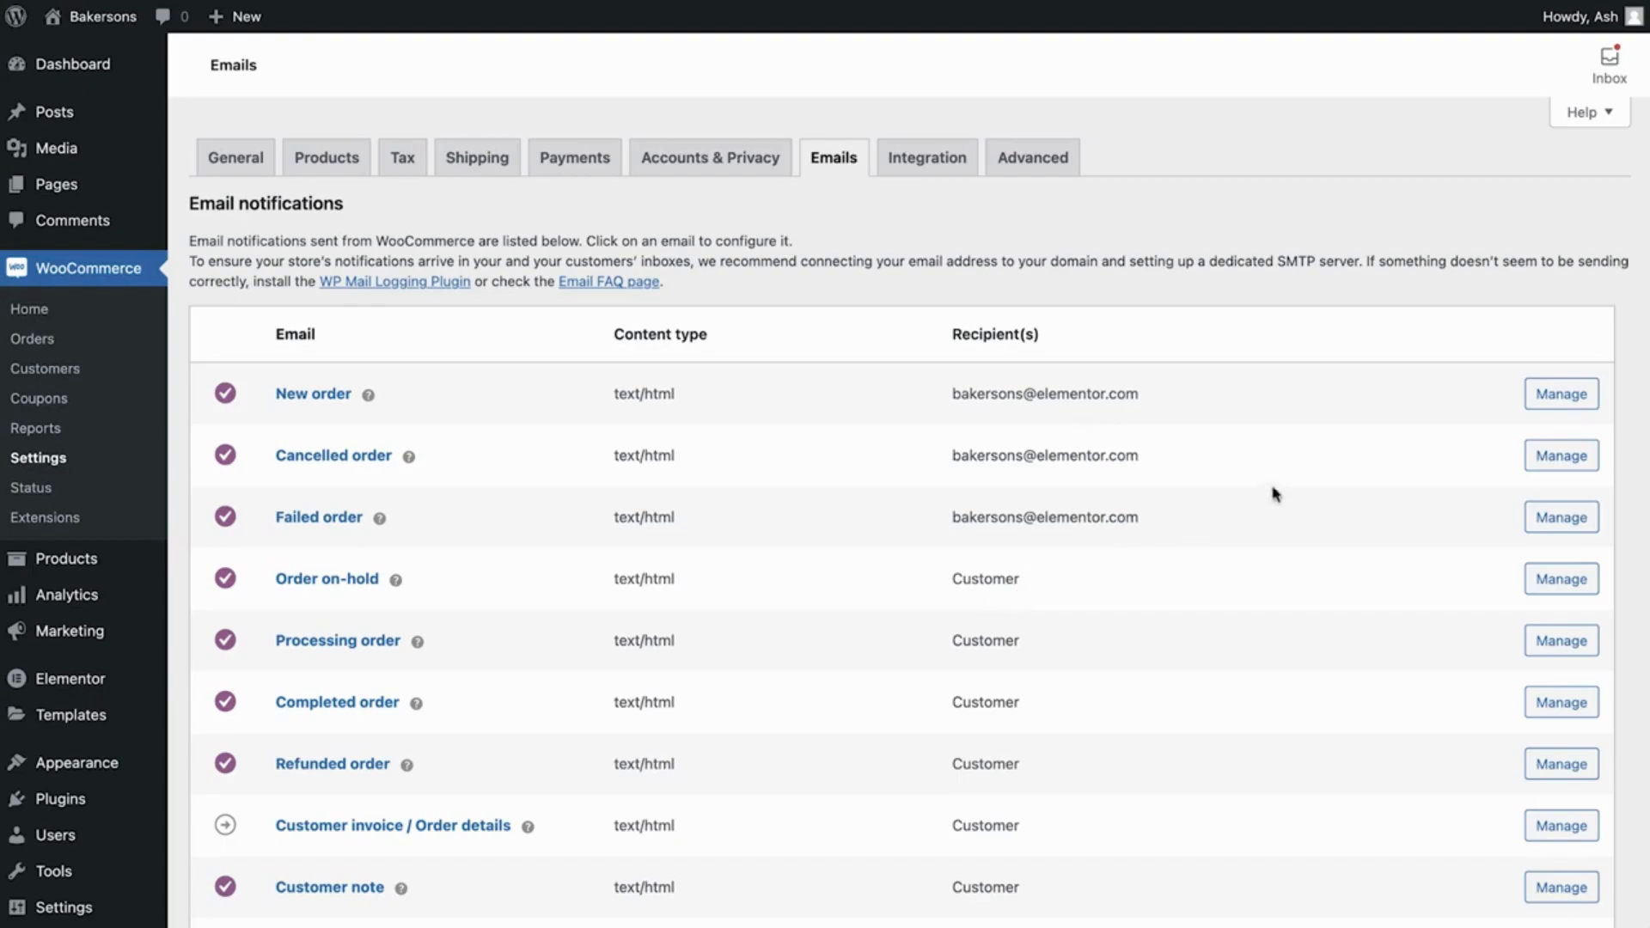
{"action": "left_click", "coordinate": [1561, 394]}
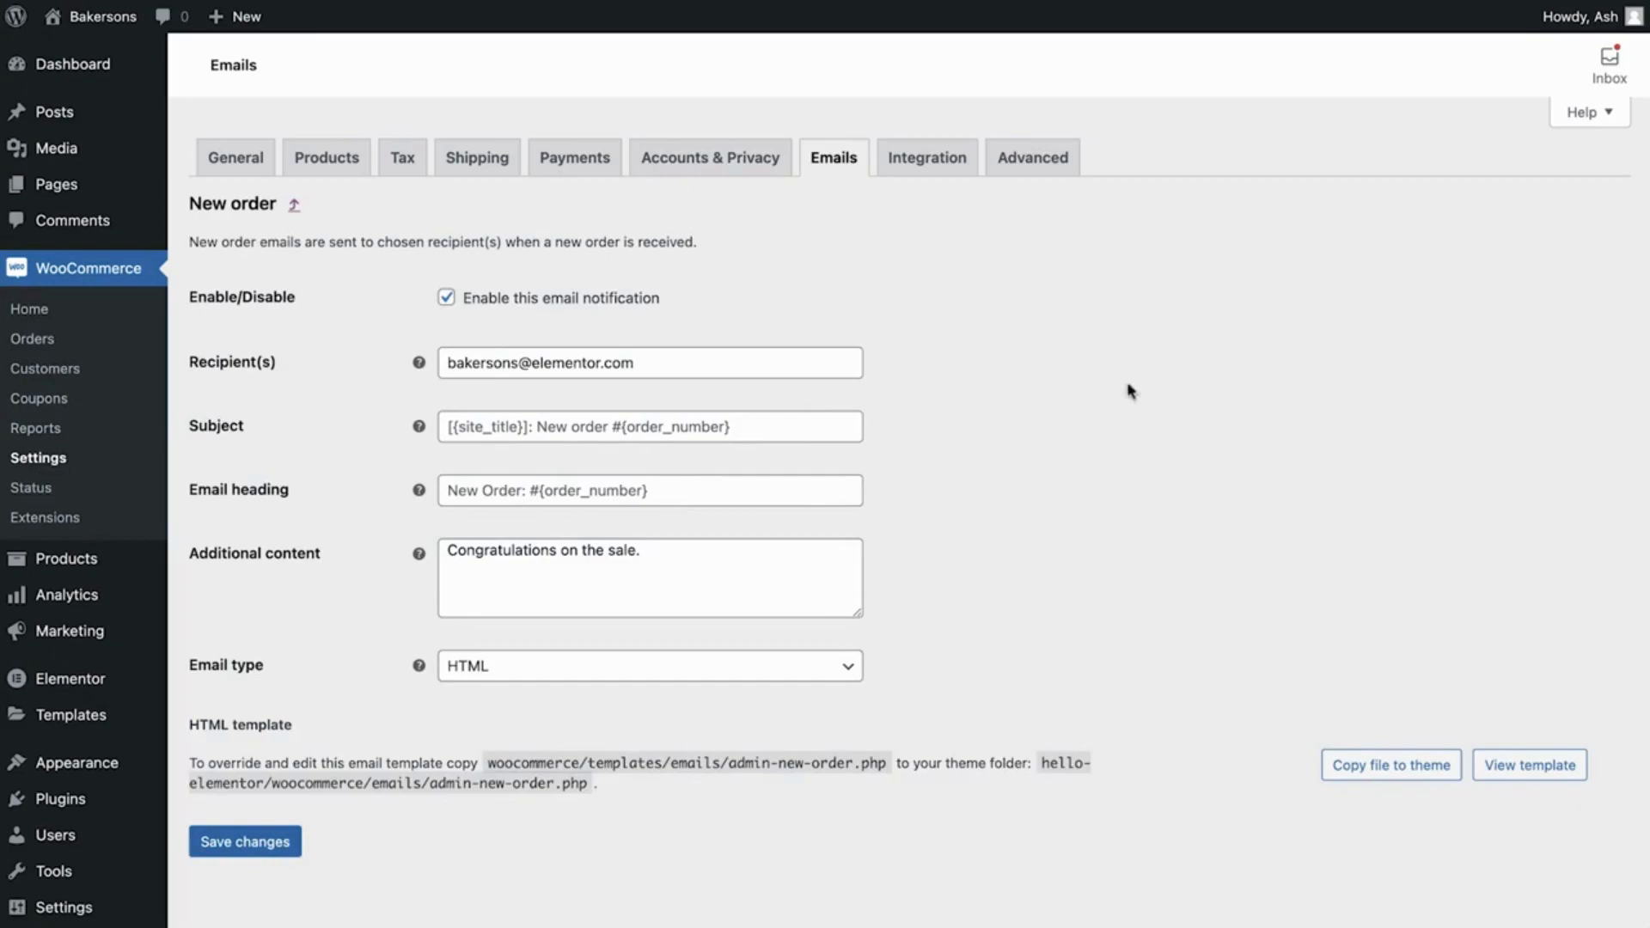
{"action": "left_click", "coordinate": [446, 299]}
- Try adding a second recipient address to the New order email, and remove it again
{"action": "left_click", "coordinate": [678, 360]}
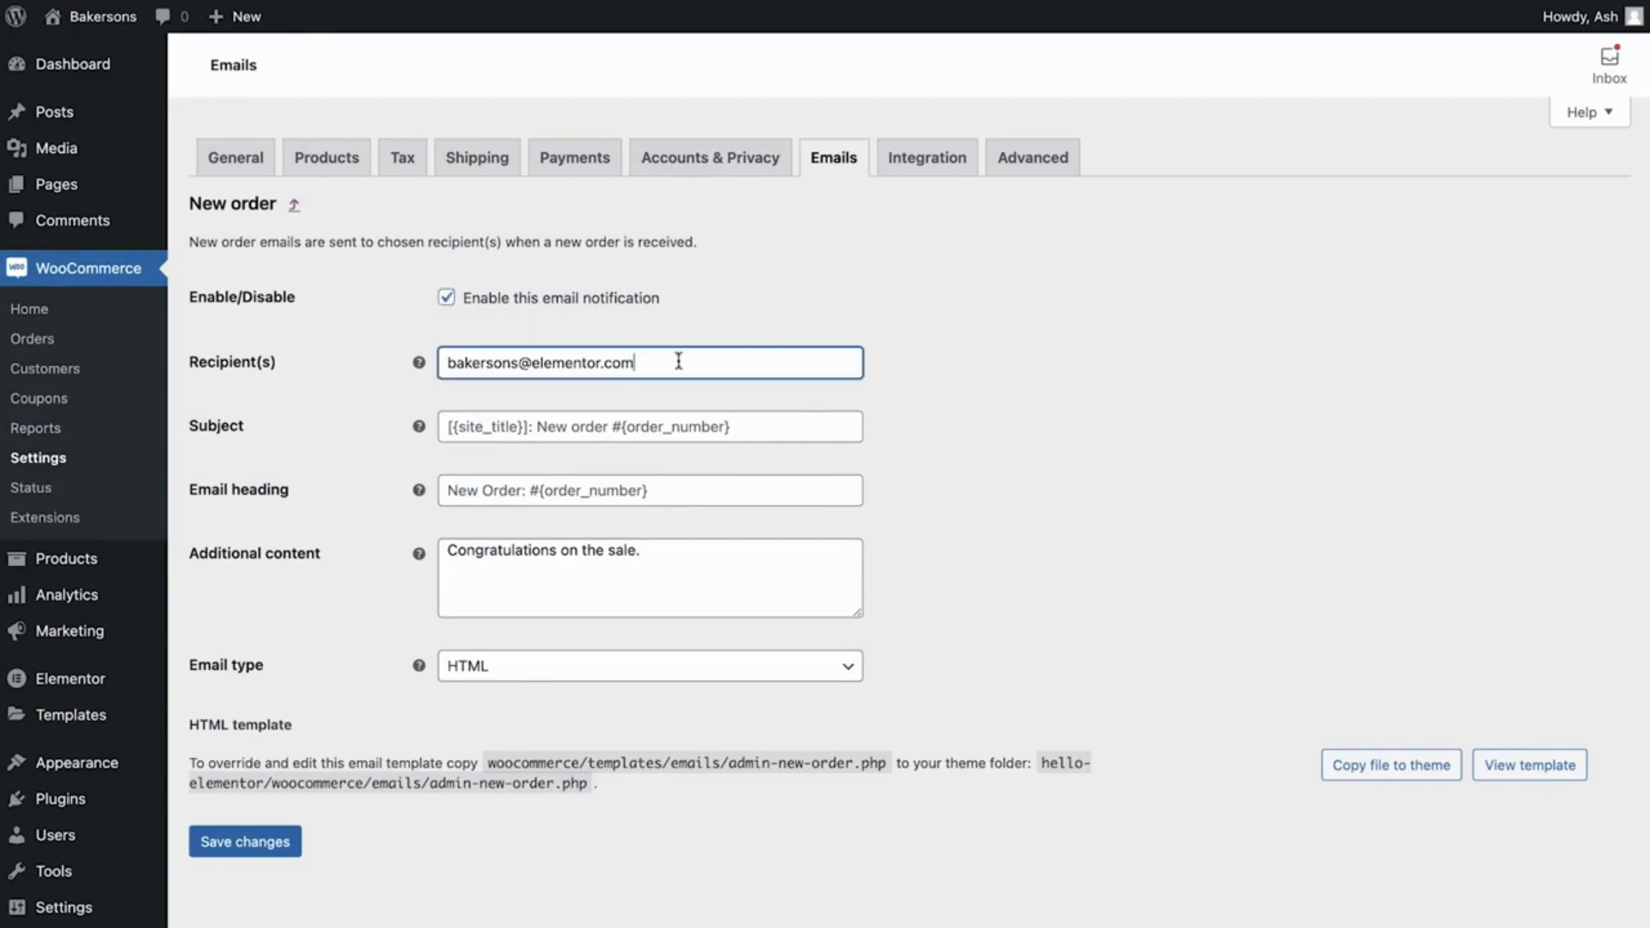
{"action": "type", "text": ",another@email.com"}
{"action": "key", "text": "BackSpace"}
{"action": "key", "text": "BackSpace"}
{"action": "key", "text": "BackSpace"}
{"action": "key", "text": "BackSpace"}
{"action": "key", "text": "BackSpace"}
{"action": "key", "text": "BackSpace"}
{"action": "key", "text": "BackSpace"}
{"action": "key", "text": "BackSpace"}
{"action": "key", "text": "BackSpace"}
{"action": "key", "text": "BackSpace"}
{"action": "key", "text": "BackSpace"}
{"action": "key", "text": "BackSpace"}
{"action": "key", "text": "BackSpace"}
{"action": "key", "text": "BackSpace"}
{"action": "key", "text": "BackSpace"}
{"action": "key", "text": "BackSpace"}
{"action": "key", "text": "BackSpace"}
{"action": "key", "text": "BackSpace"}
- Examine the New order email's subject and heading fields and the placeholders available for the heading
{"action": "left_click", "coordinate": [610, 428]}
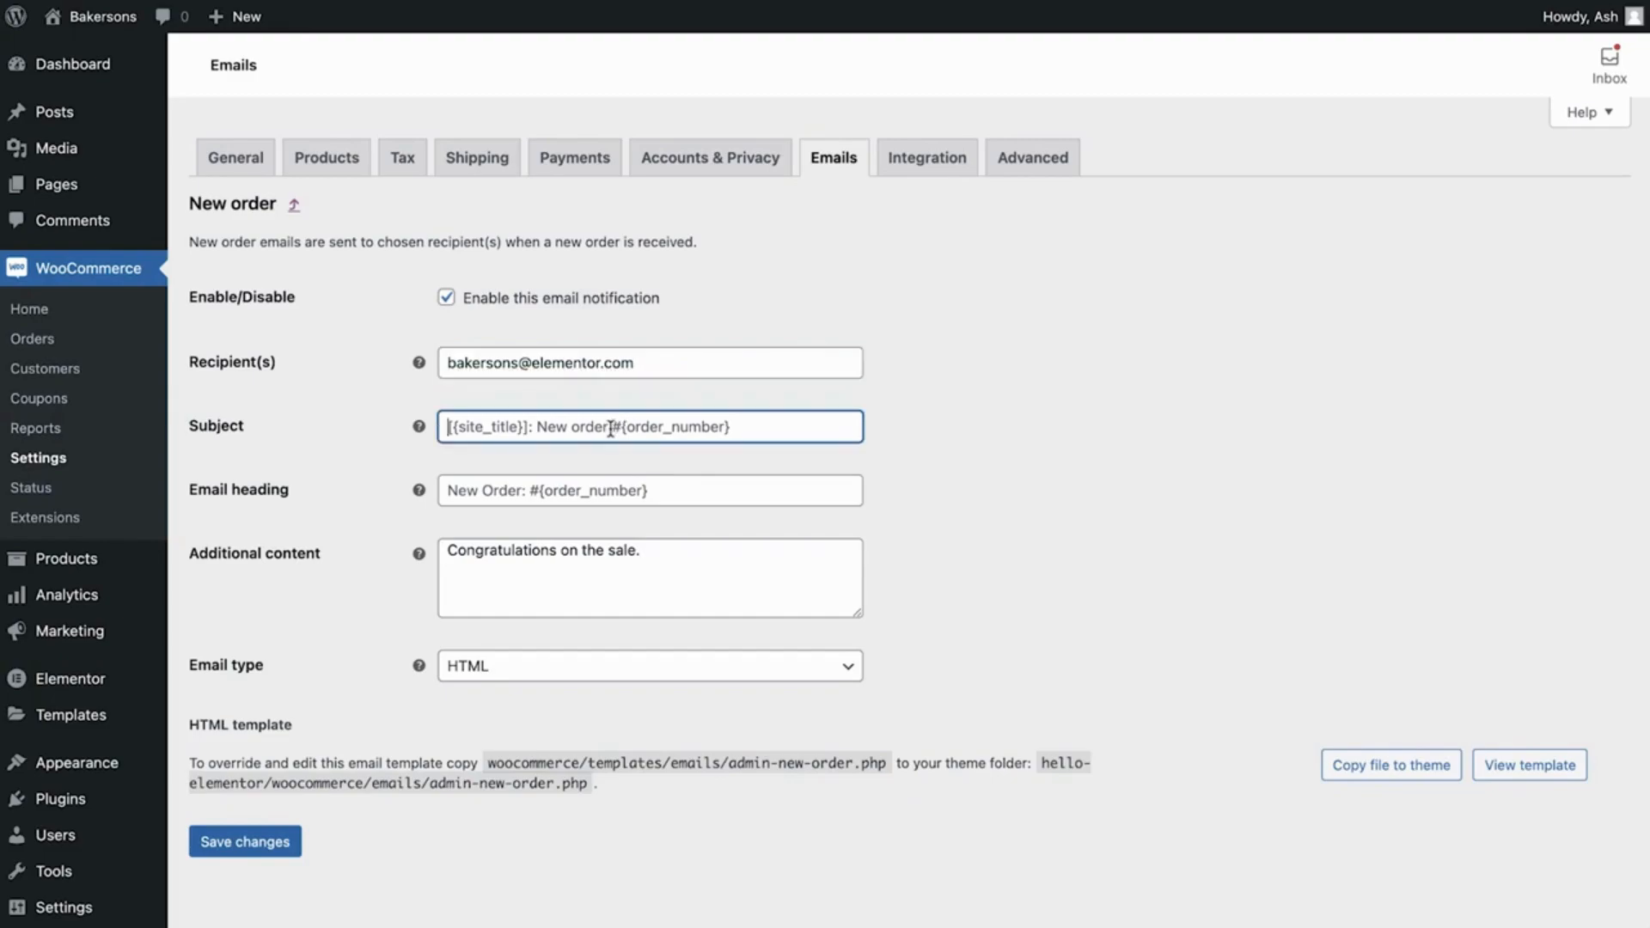
{"action": "left_click", "coordinate": [586, 488]}
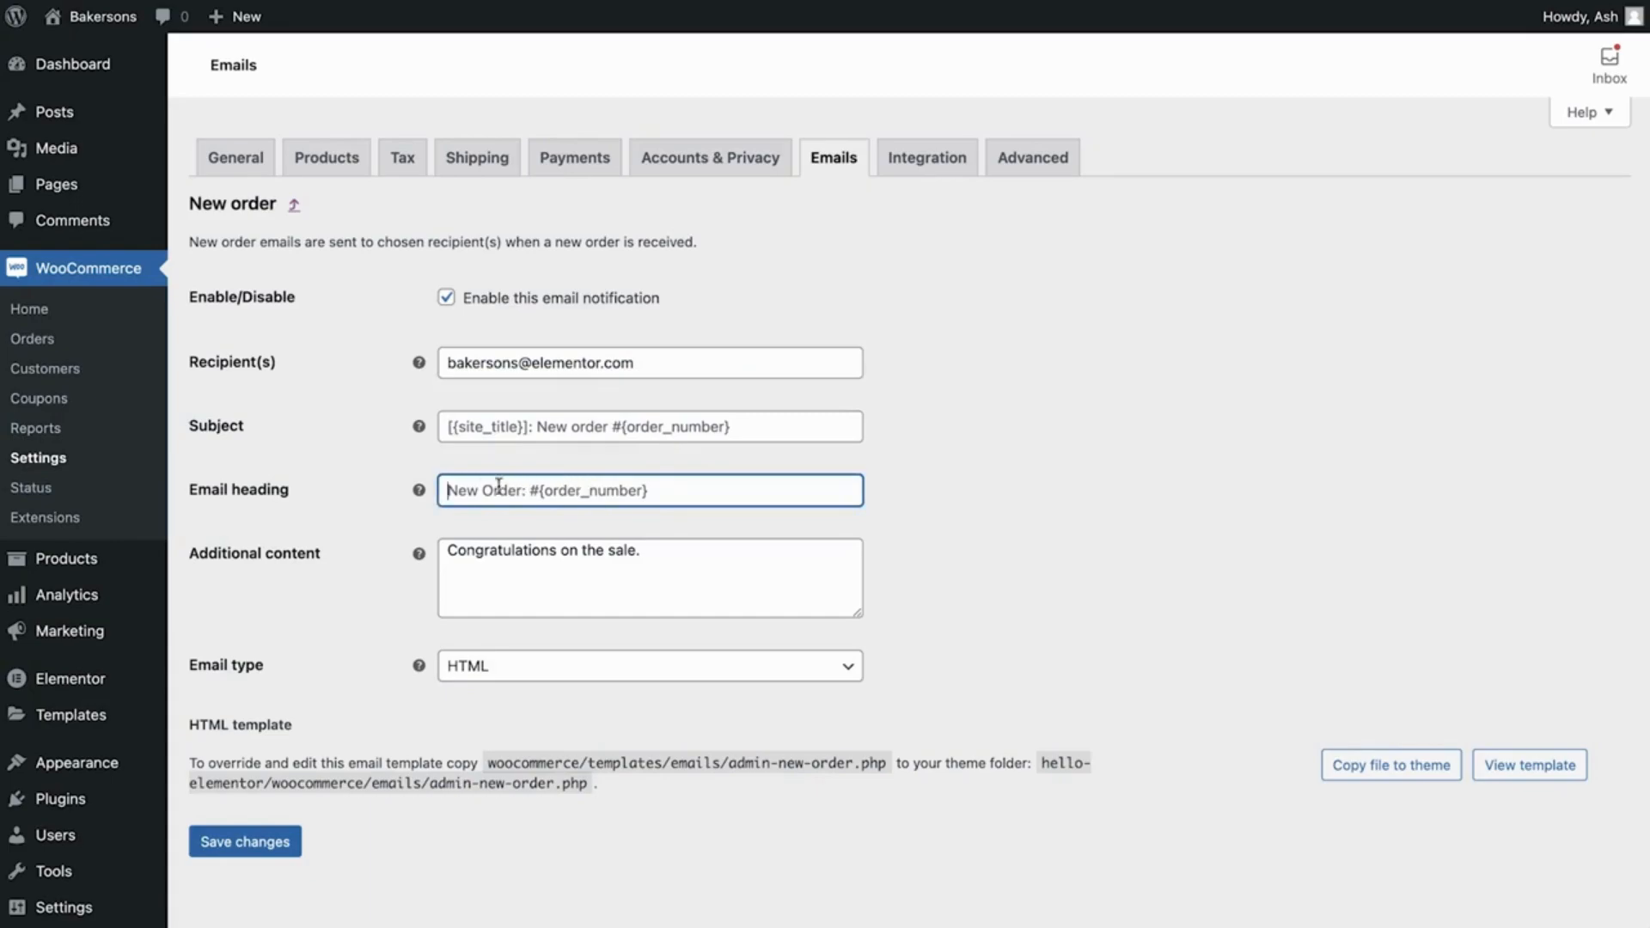
{"action": "mouse_move", "coordinate": [418, 491]}
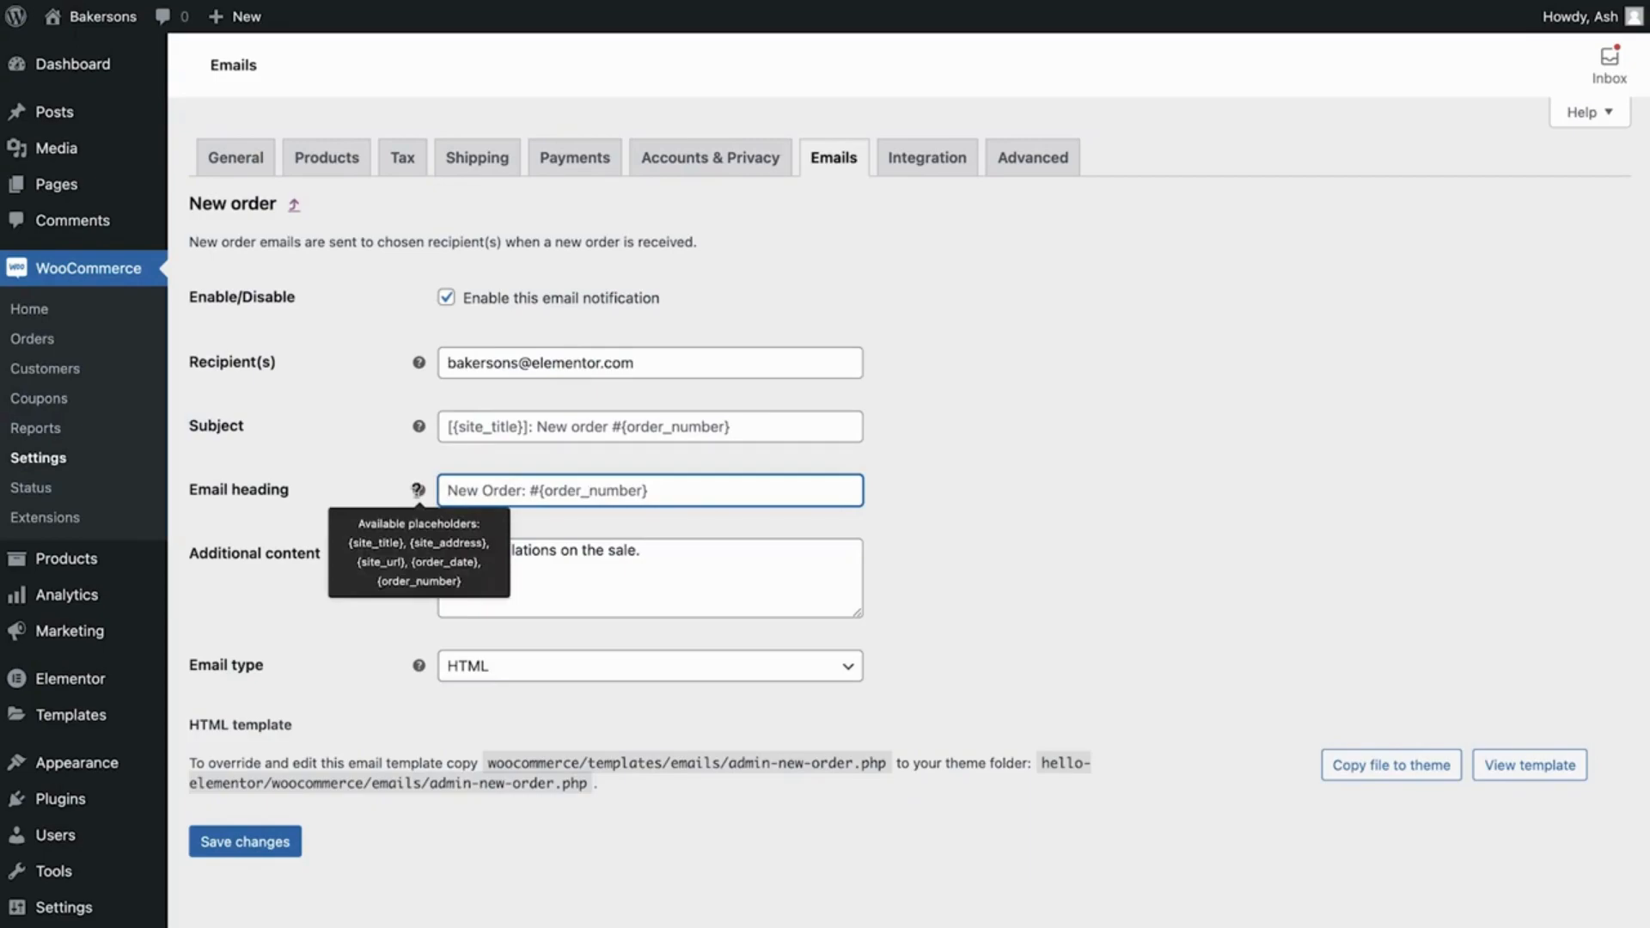
- Try appending "Additional content.." to the New order email's additional content, and remove it again
{"action": "left_click", "coordinate": [688, 555]}
{"action": "type", "text": "Additional content.."}
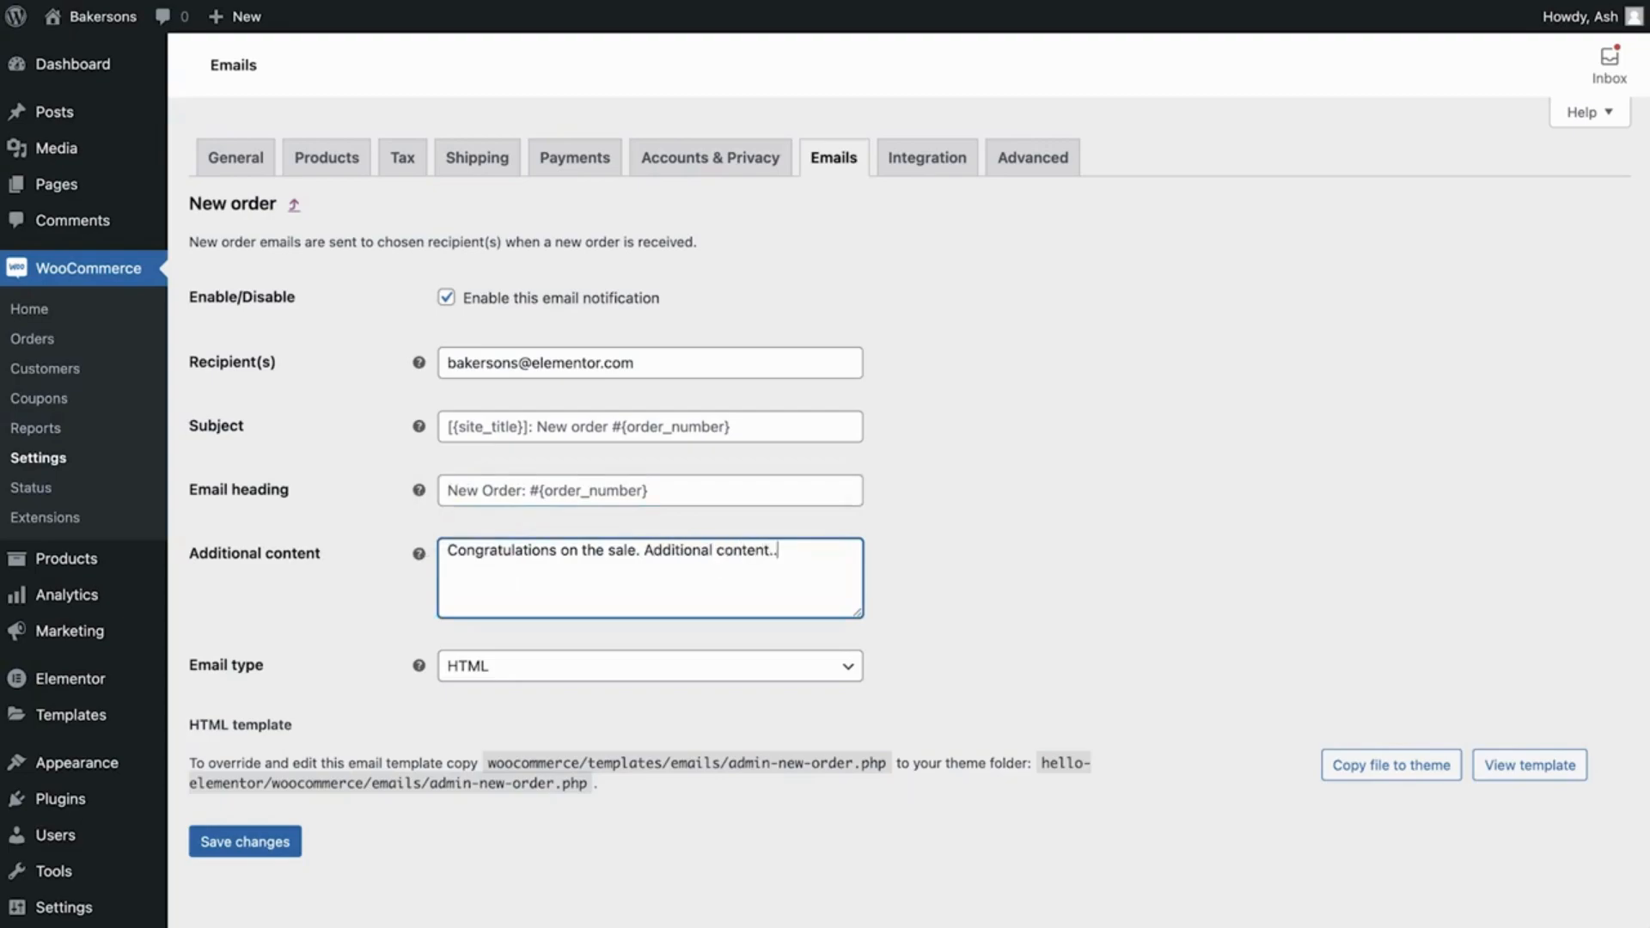
{"action": "key", "text": "BackSpace"}
{"action": "key", "text": "BackSpace"}
{"action": "key", "text": "BackSpace"}
{"action": "key", "text": "BackSpace"}
{"action": "key", "text": "BackSpace"}
{"action": "key", "text": "BackSpace"}
{"action": "key", "text": "BackSpace"}
{"action": "key", "text": "BackSpace"}
{"action": "key", "text": "BackSpace"}
{"action": "key", "text": "BackSpace"}
{"action": "key", "text": "BackSpace"}
{"action": "key", "text": "BackSpace"}
{"action": "key", "text": "BackSpace"}
{"action": "key", "text": "BackSpace"}
{"action": "key", "text": "BackSpace"}
{"action": "key", "text": "BackSpace"}
{"action": "key", "text": "BackSpace"}
{"action": "key", "text": "BackSpace"}
{"action": "key", "text": "BackSpace"}
{"action": "key", "text": "BackSpace"}
{"action": "key", "text": "BackSpace"}
- Check the email type options, keep HTML, and save the New order email settings
{"action": "left_click", "coordinate": [848, 666]}
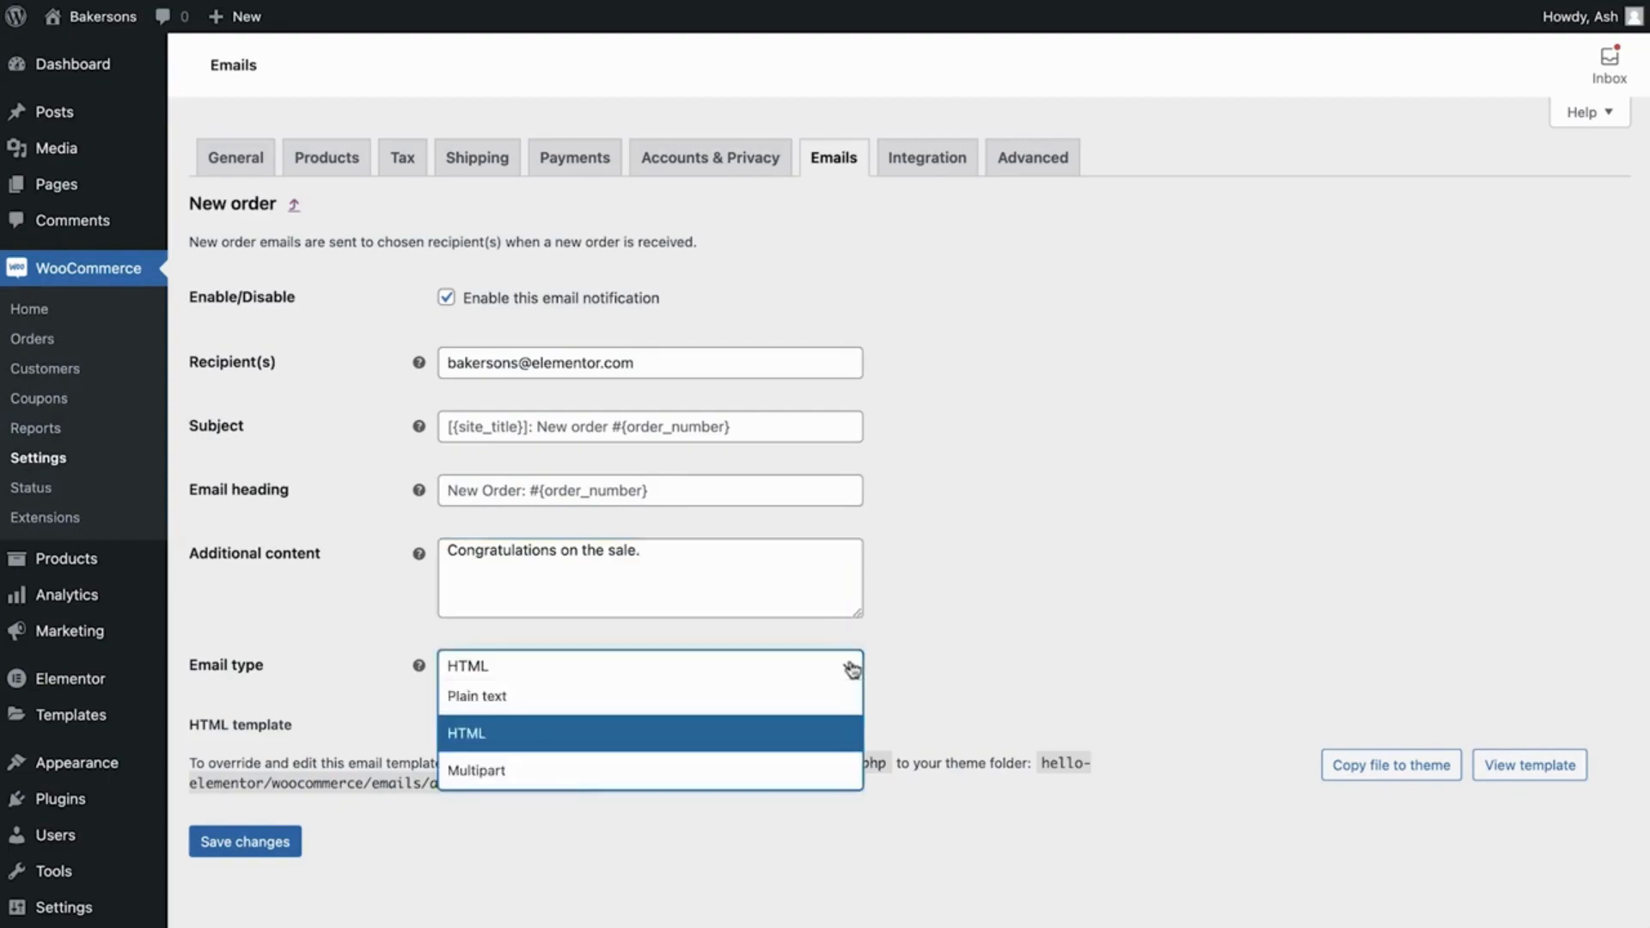
{"action": "left_click", "coordinate": [849, 667]}
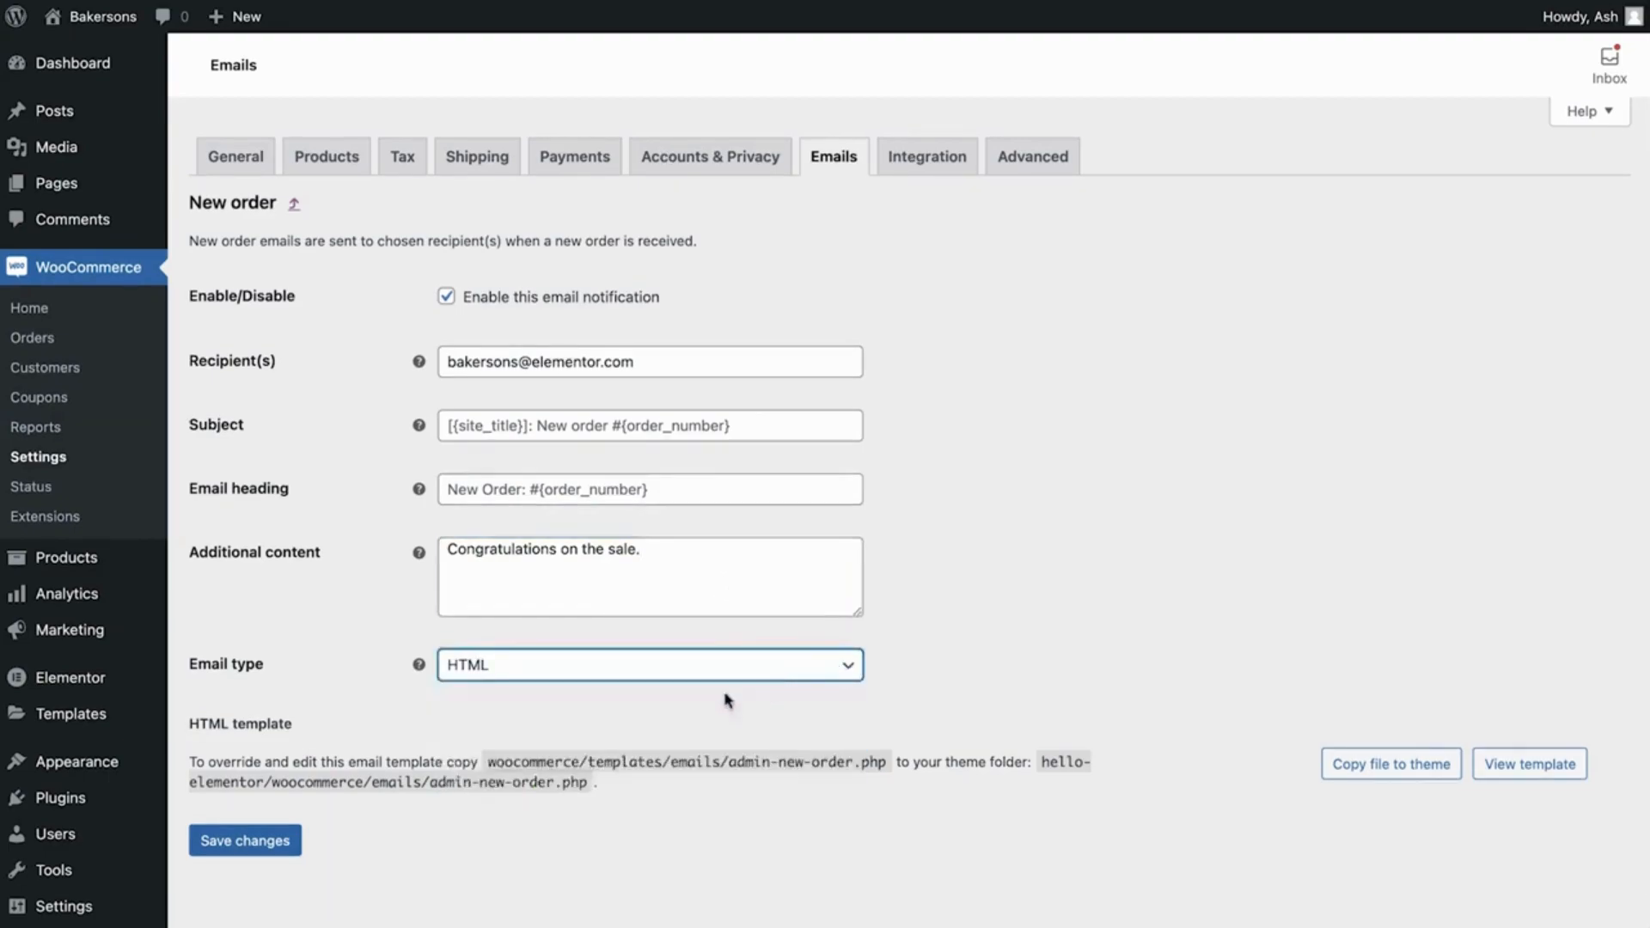
{"action": "left_click", "coordinate": [262, 841]}
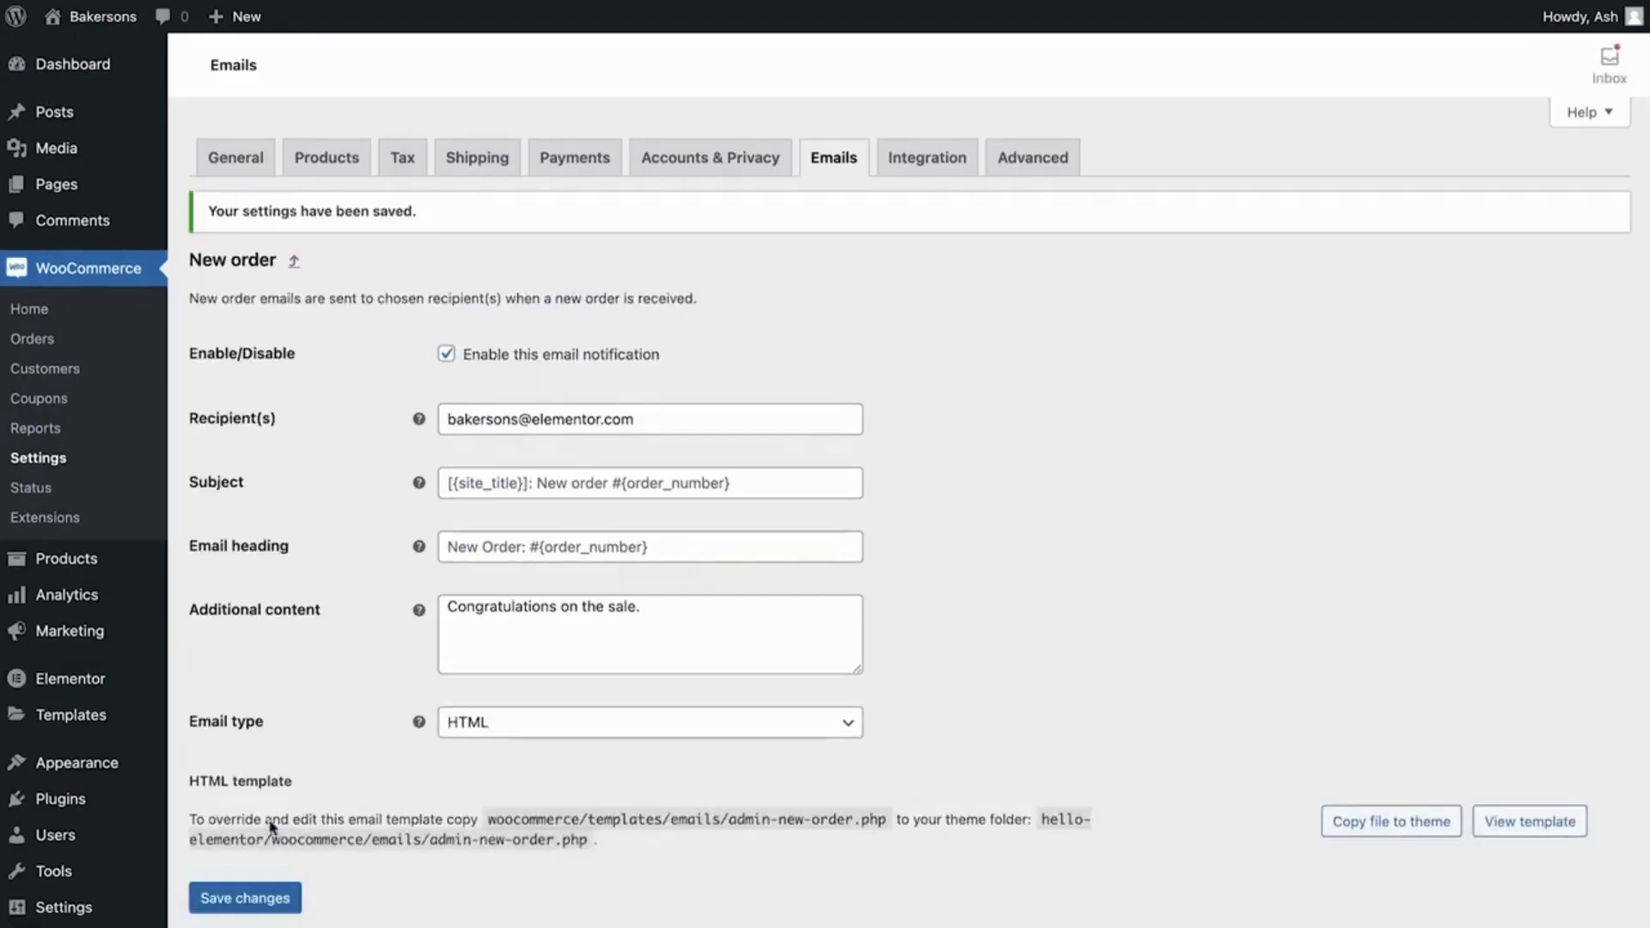
- Return to the email notifications overview and set the sender's "From" name to "Bakersons Bakery"
{"action": "left_click", "coordinate": [821, 163]}
{"action": "scroll", "coordinate": [182, 627], "scroll_direction": "down", "scroll_amount": 5}
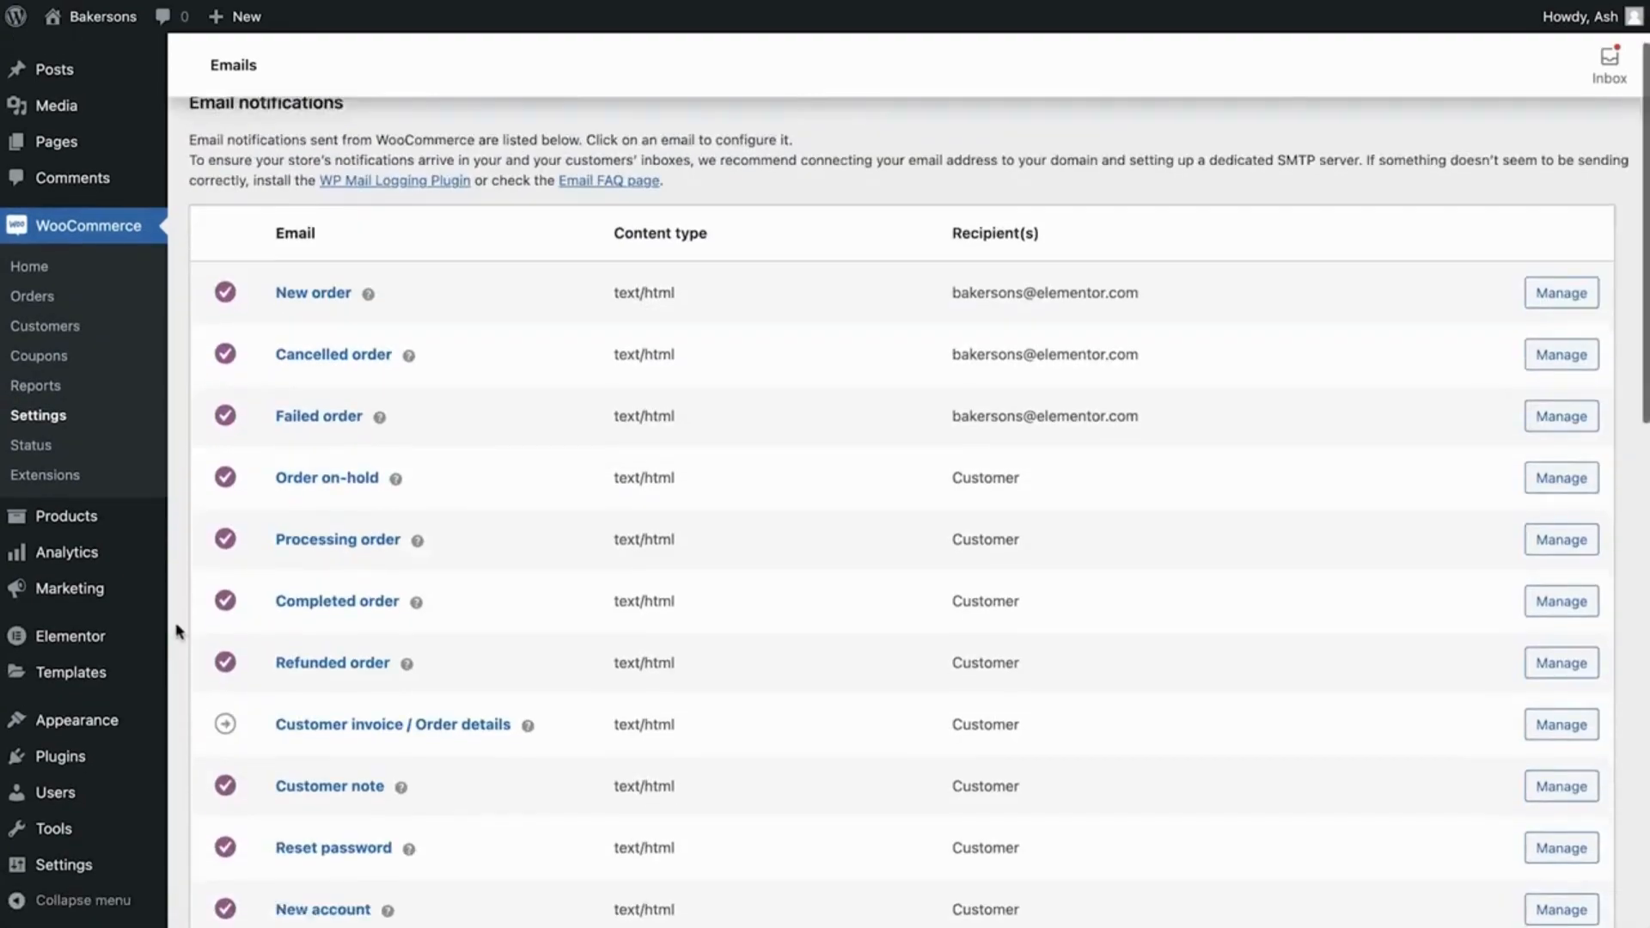
{"action": "scroll", "coordinate": [177, 632], "scroll_direction": "down", "scroll_amount": 10}
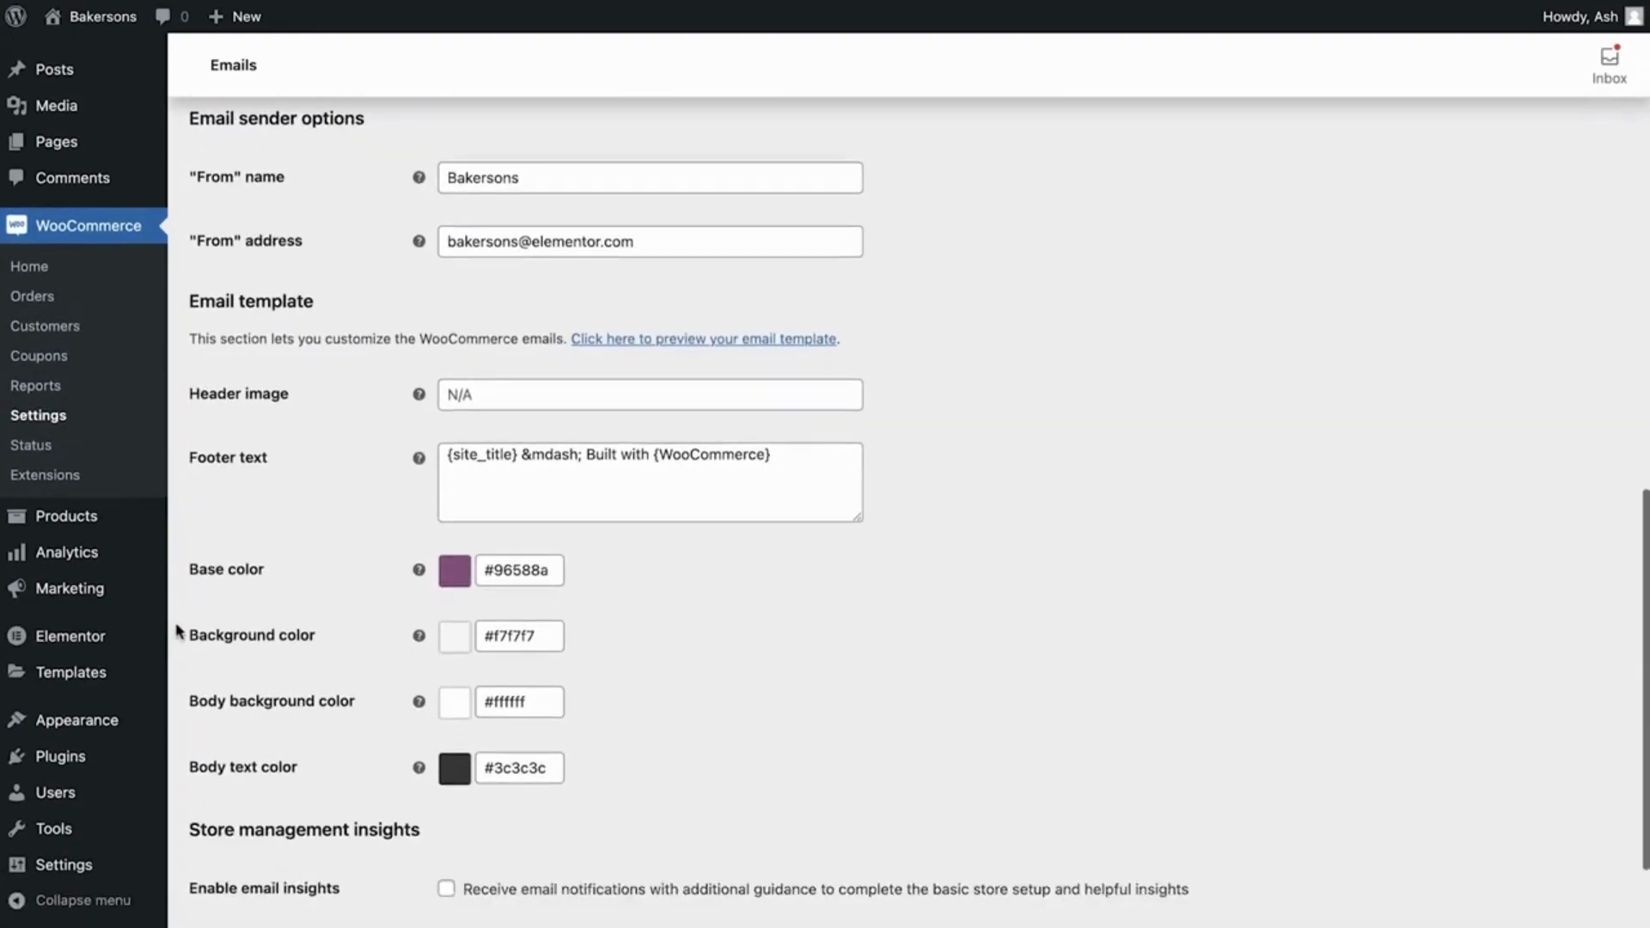
{"action": "left_click", "coordinate": [584, 176]}
{"action": "type", "text": "Bakery"}
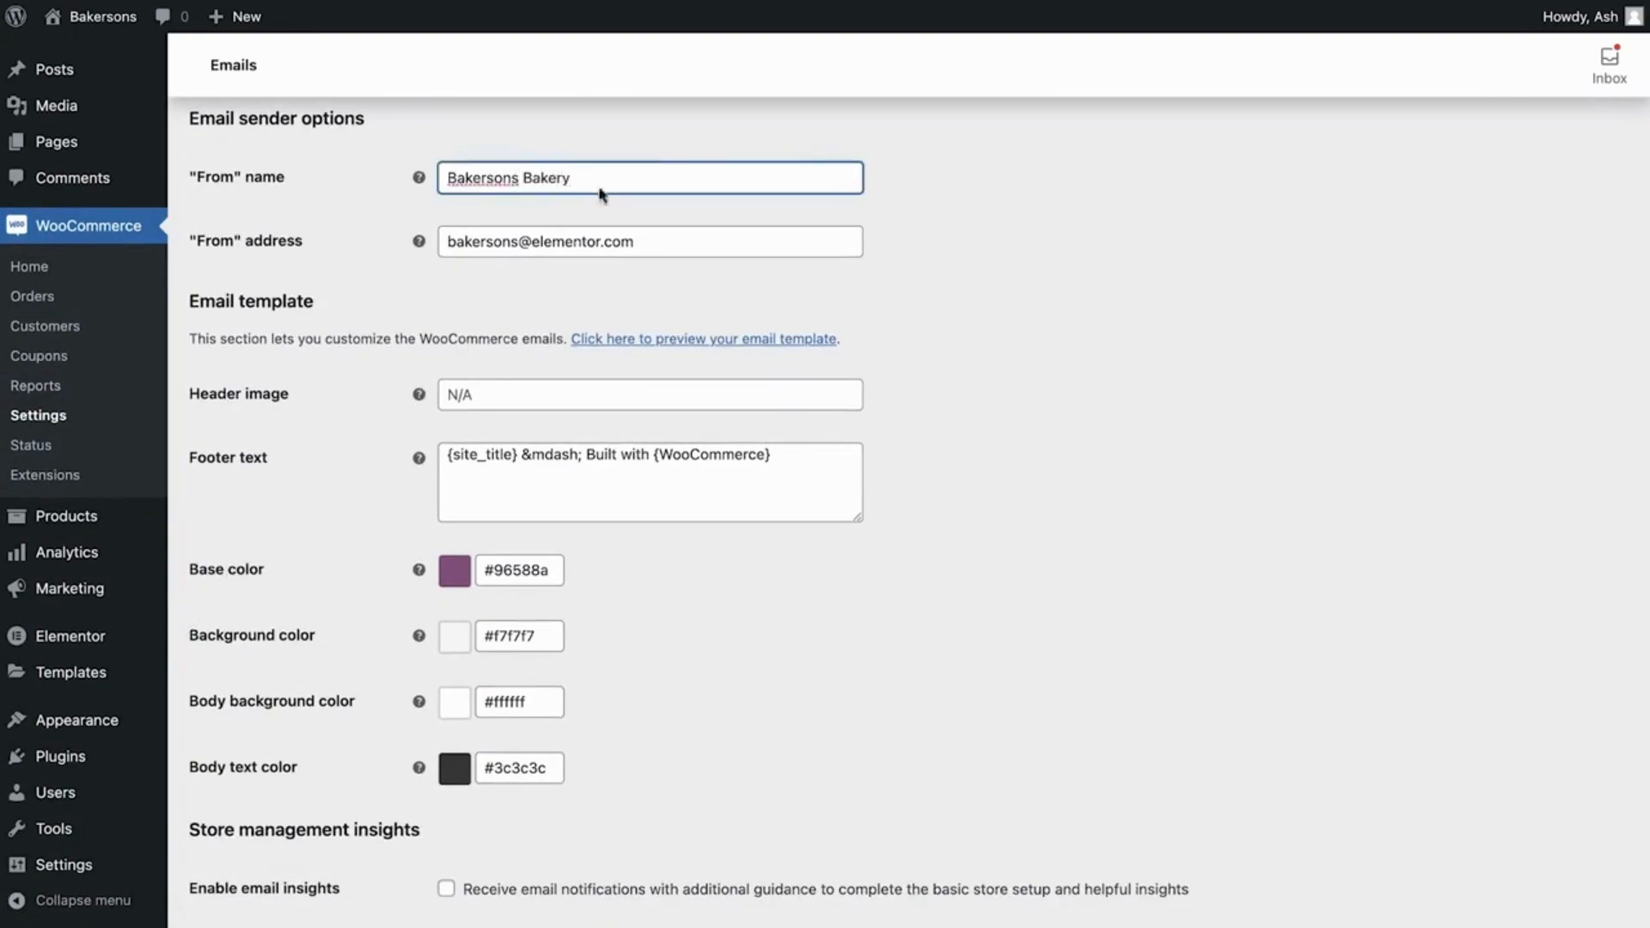
{"action": "left_click", "coordinate": [668, 241]}
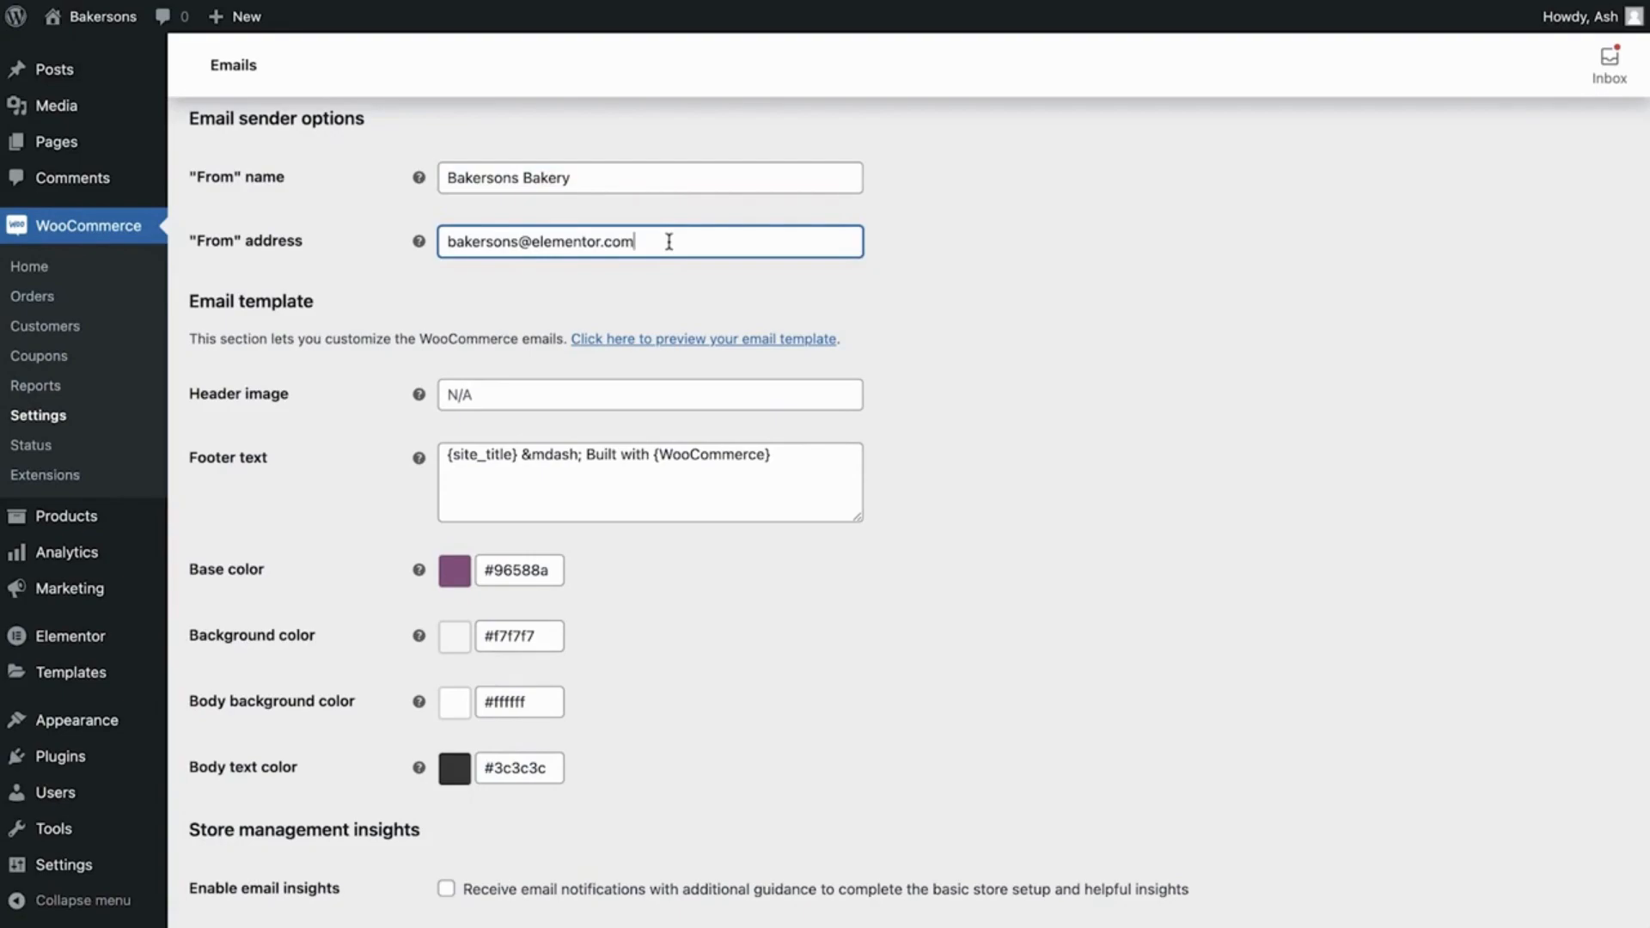
- Preview the email template, and set its header image to the media library URL of bakersons-logo-email.png
{"action": "left_click", "coordinate": [686, 340]}
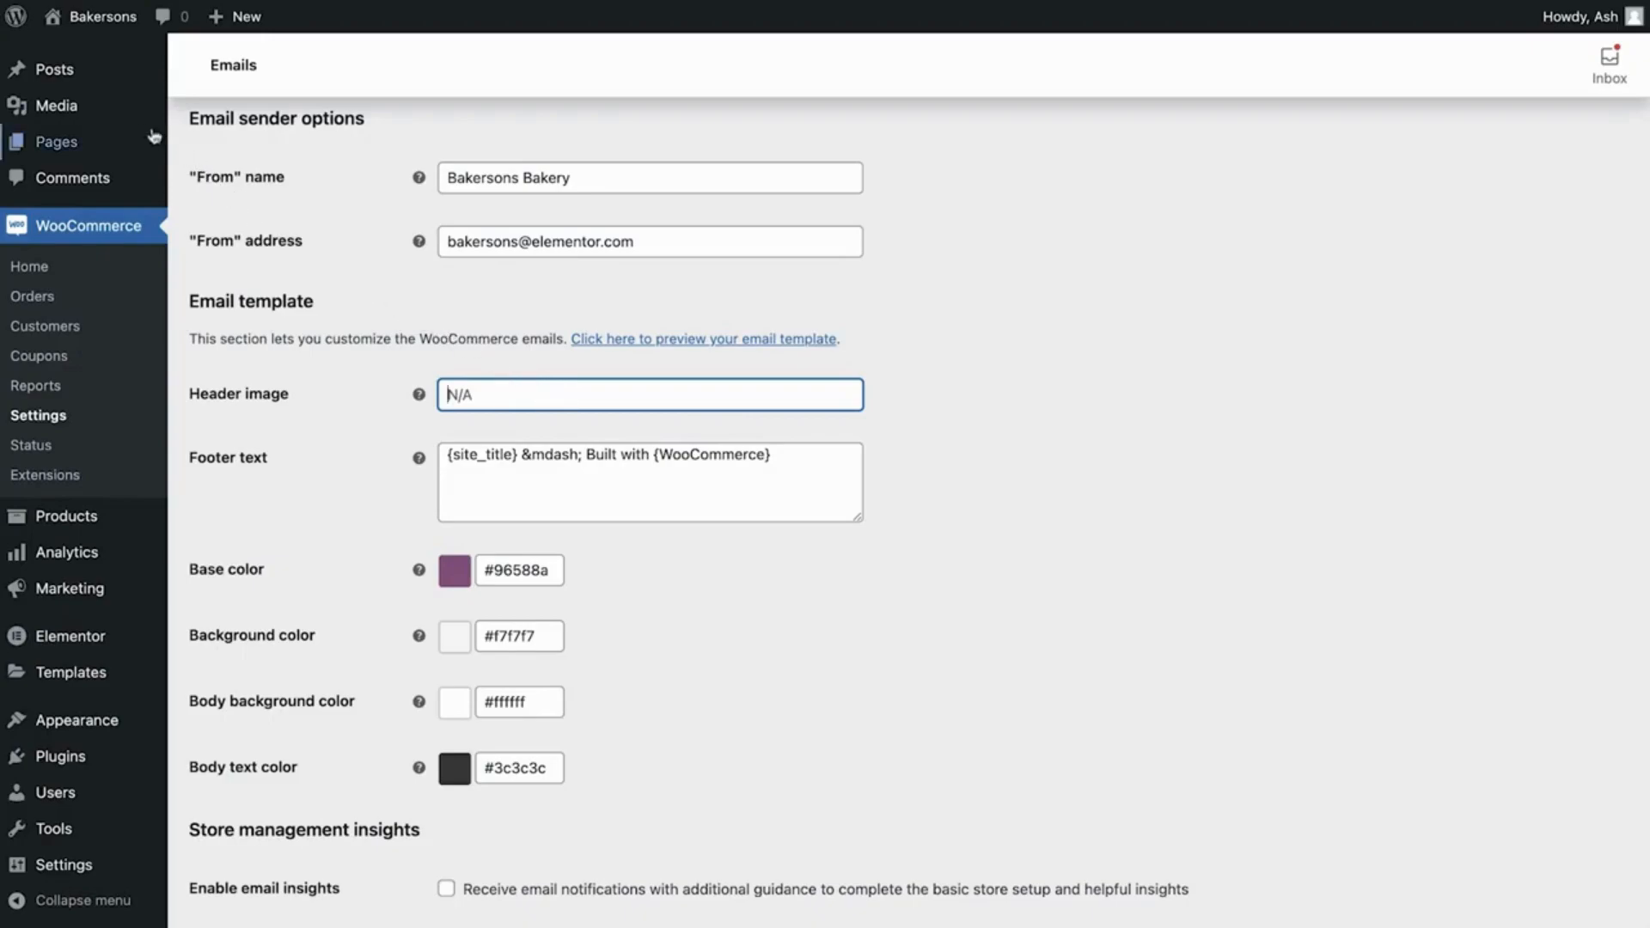
{"action": "left_click", "coordinate": [123, 119]}
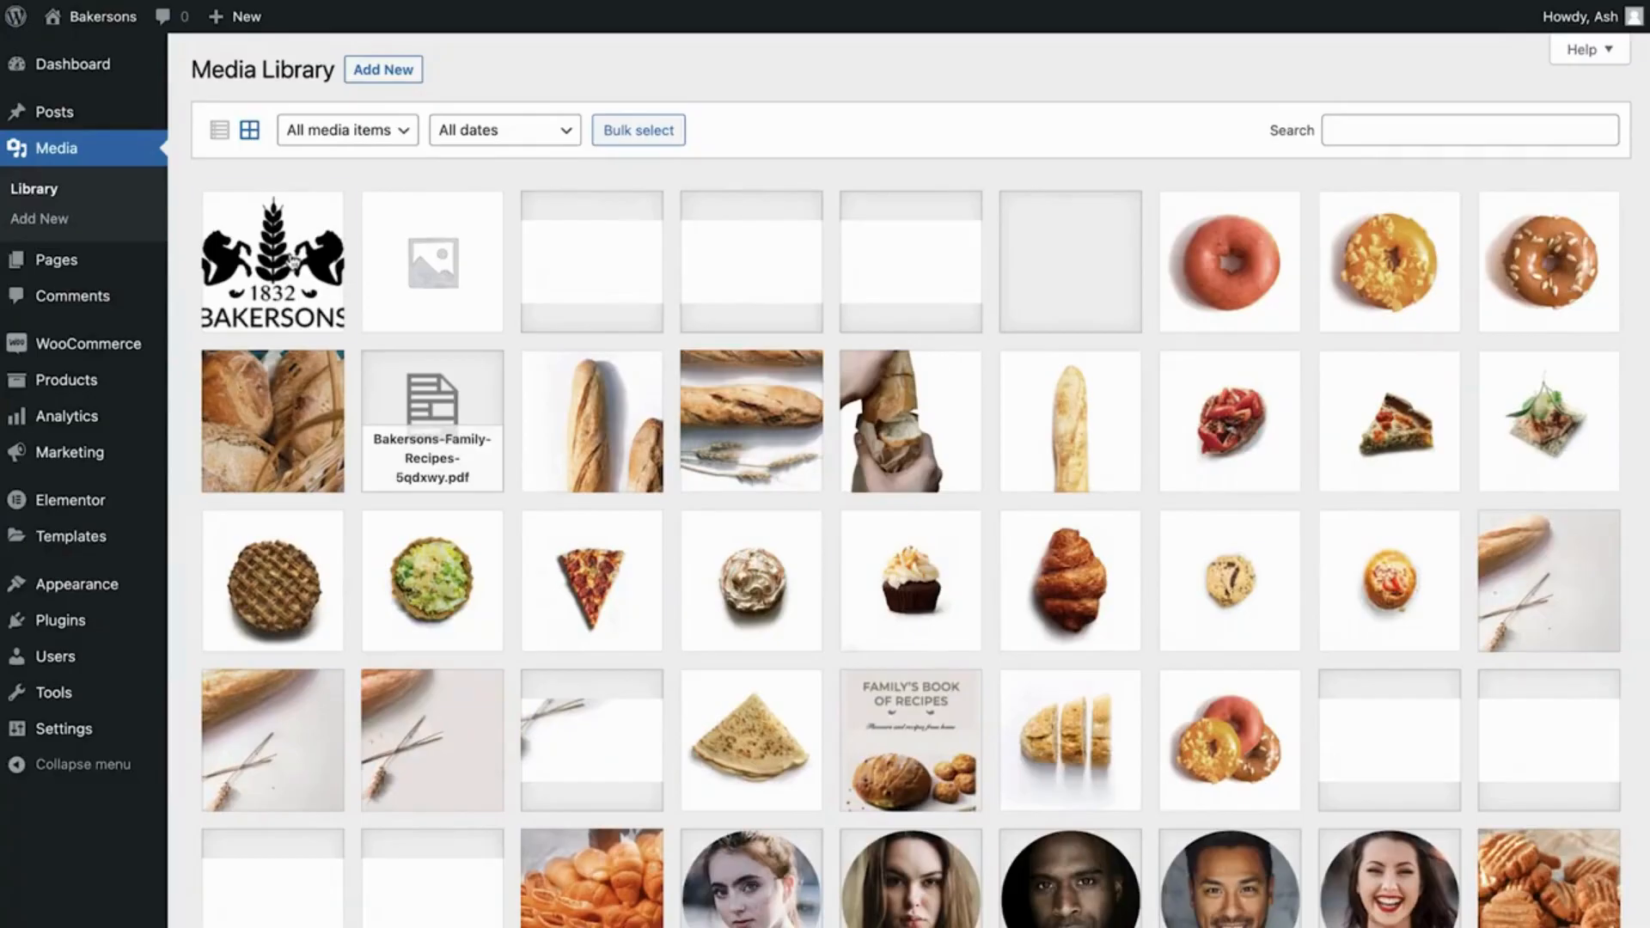
{"action": "left_click", "coordinate": [292, 258]}
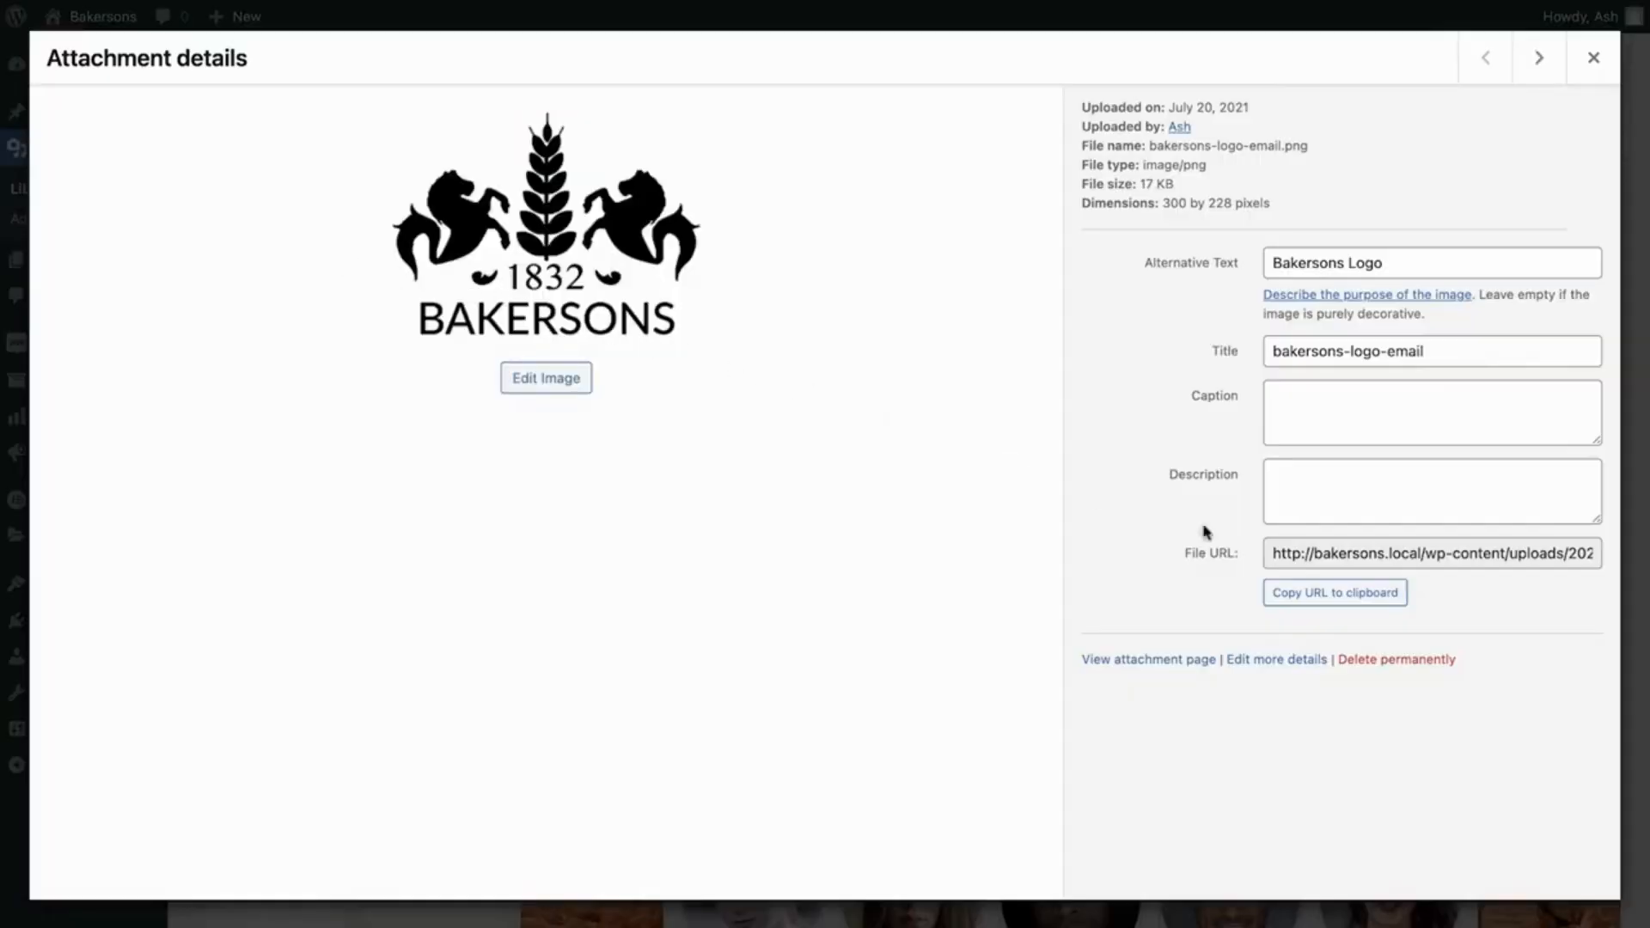
{"action": "left_click", "coordinate": [1372, 595]}
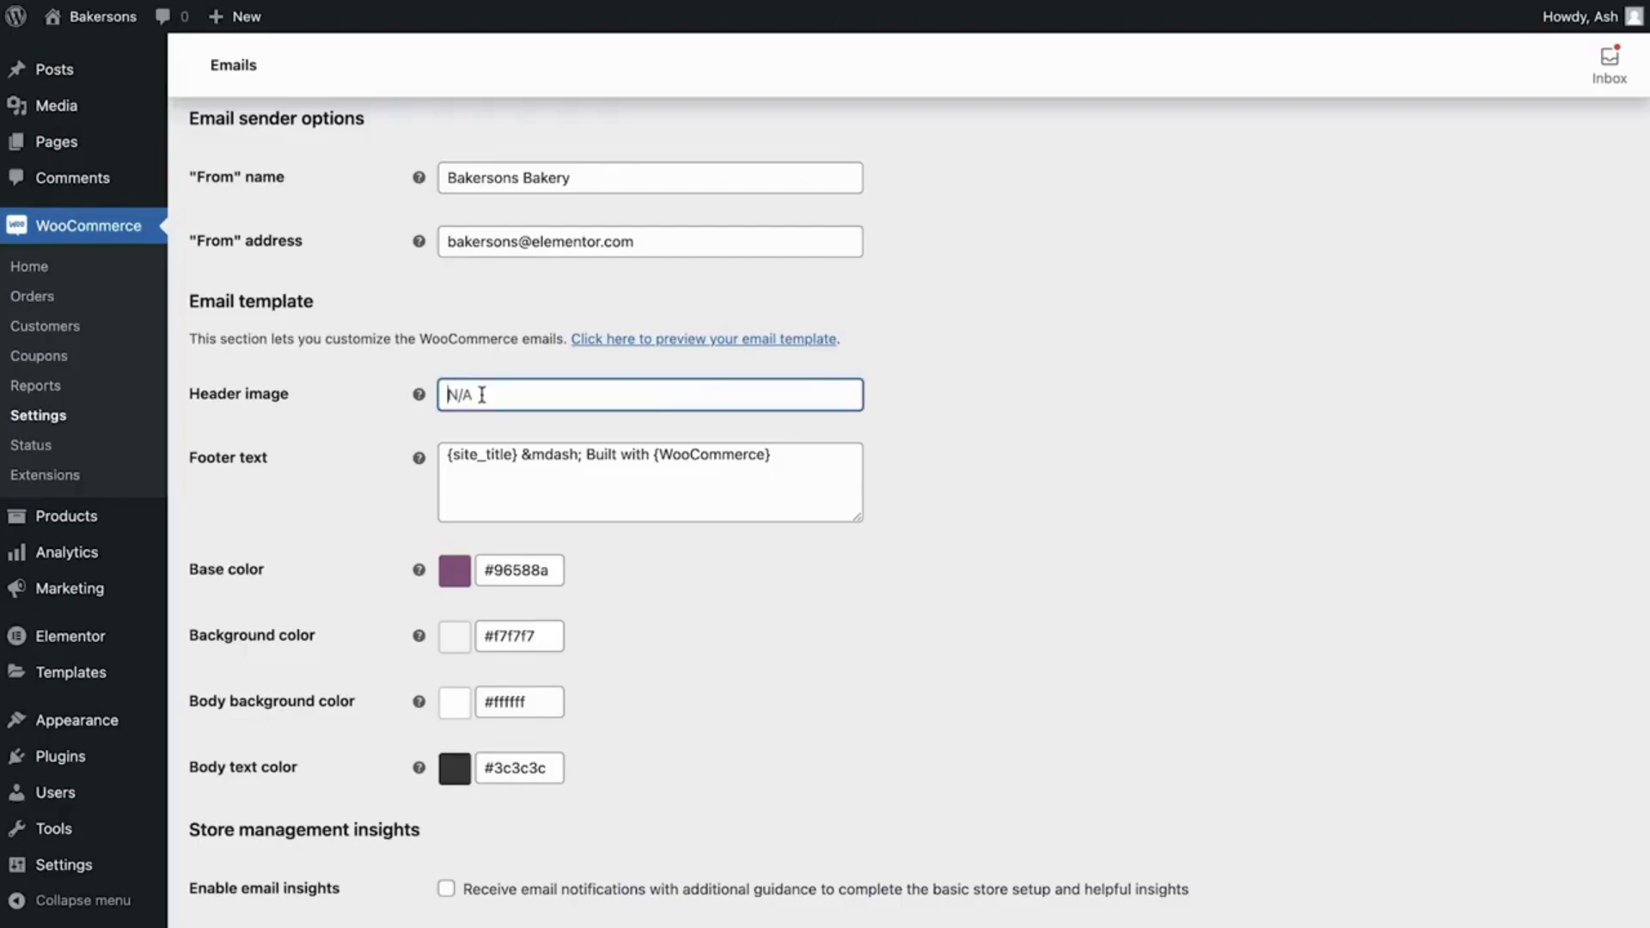
{"action": "type", "text": "http://bakersons.local/wp-content/uploads/2021/07/bakersons-logo-email.png"}
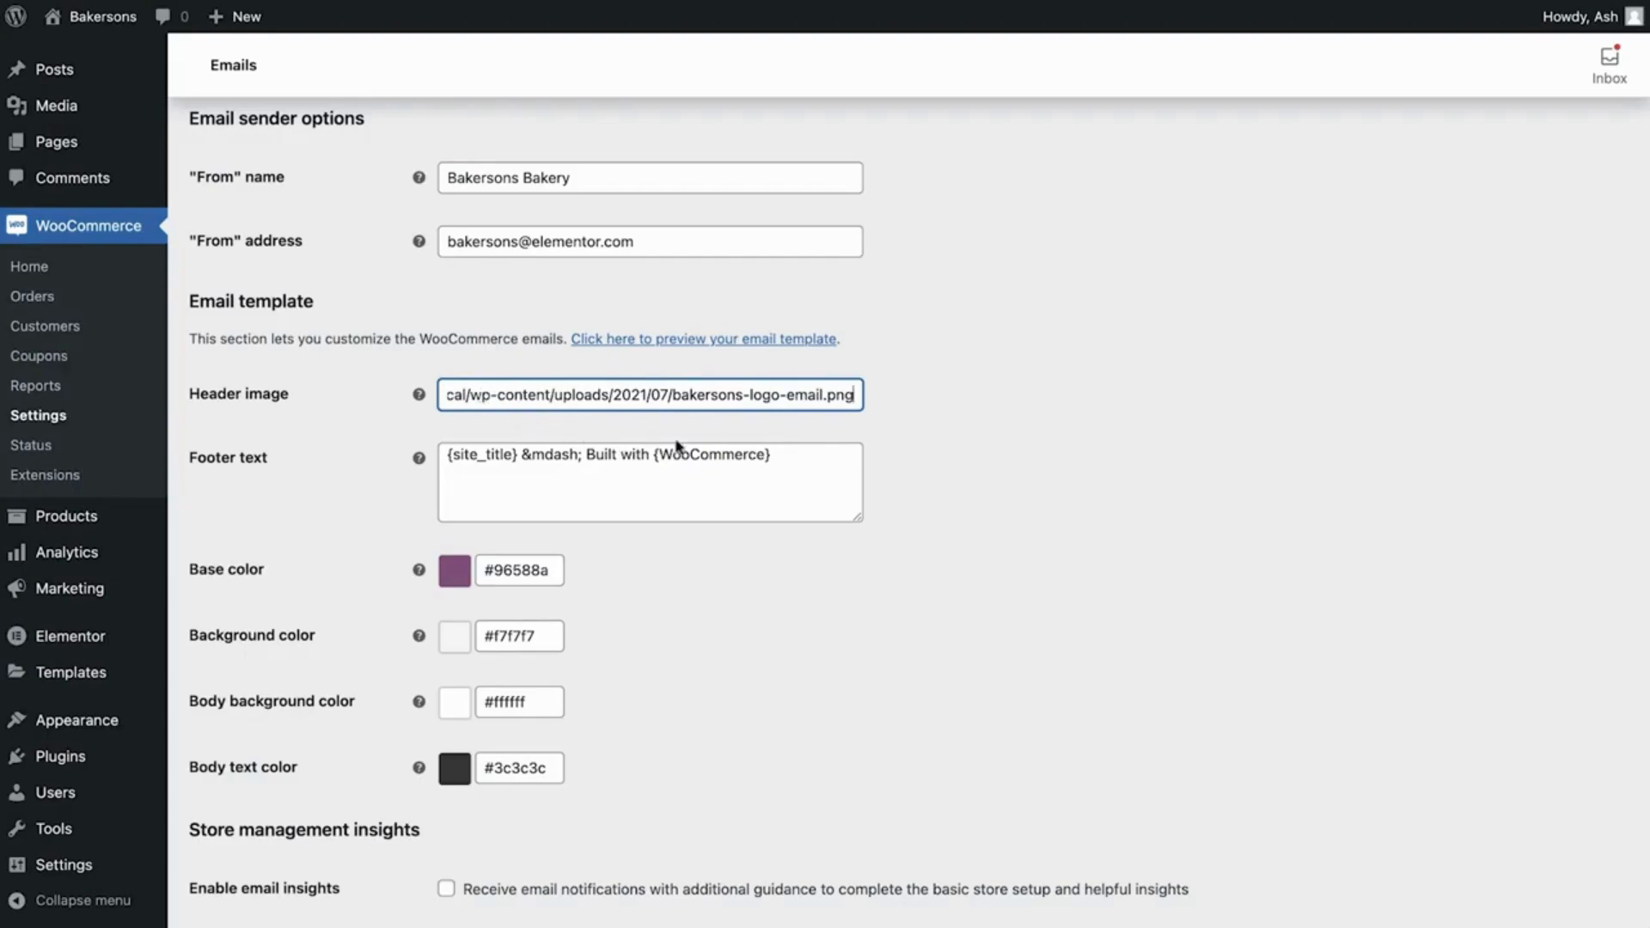
- Replace the email template's footer text with "Thank you for shopping with {site_title}."
{"action": "left_click_drag", "start_coordinate": [785, 458], "coordinate": [522, 464]}
{"action": "key", "text": "BackSpace"}
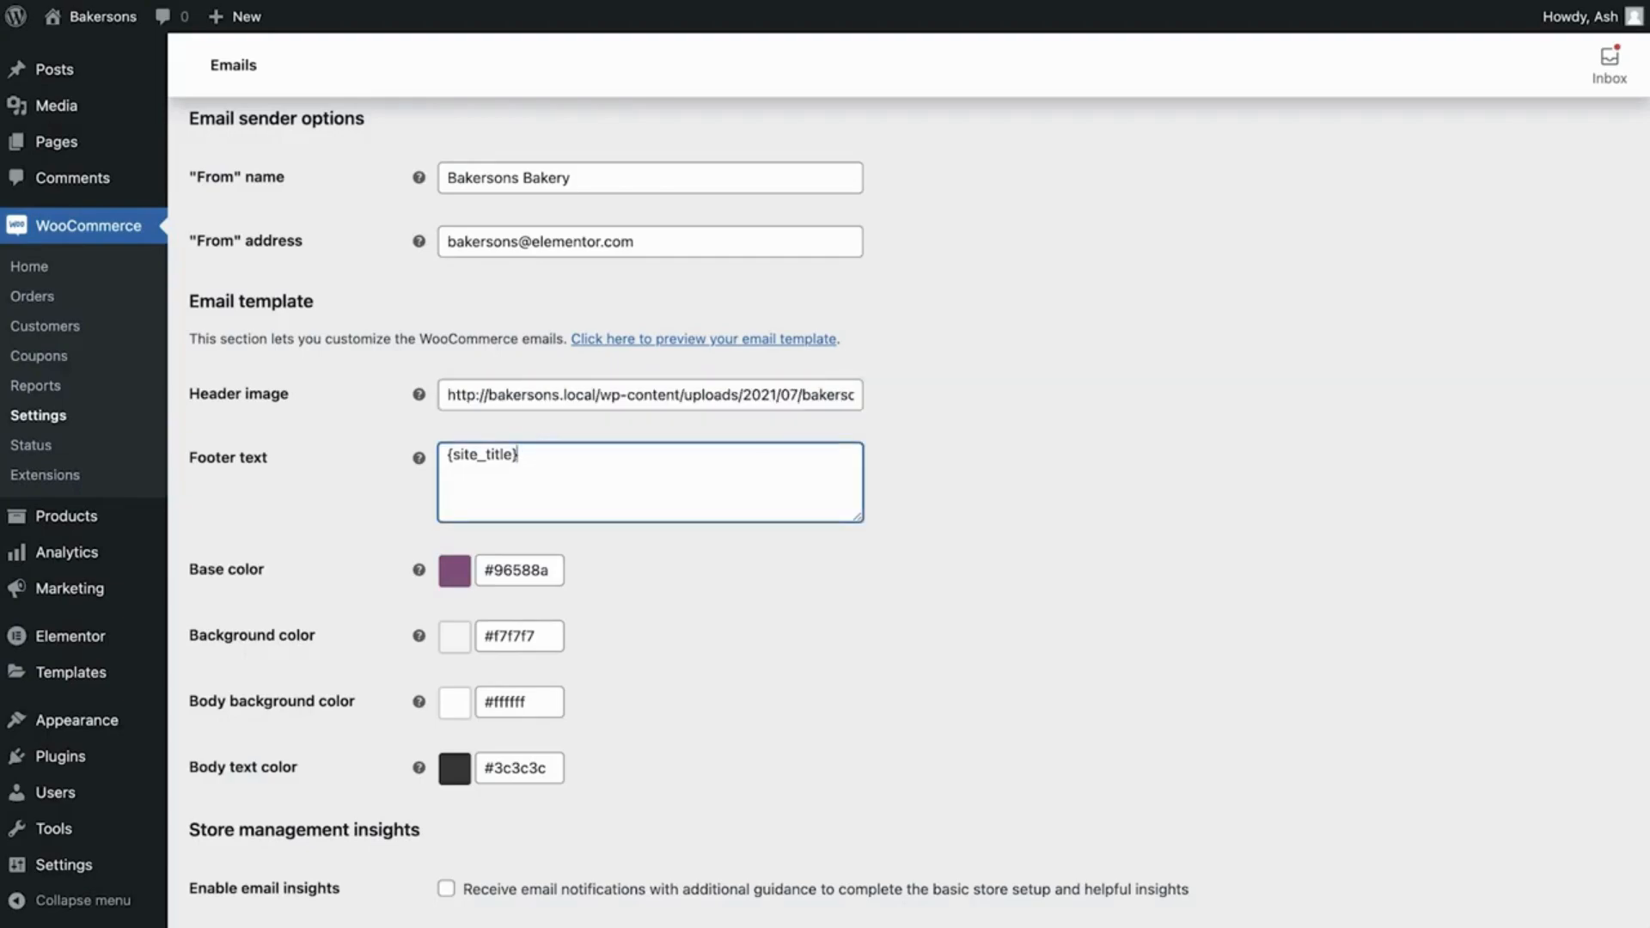
{"action": "key", "text": "super+Left"}
{"action": "type", "text": "Thank you for shopp"}
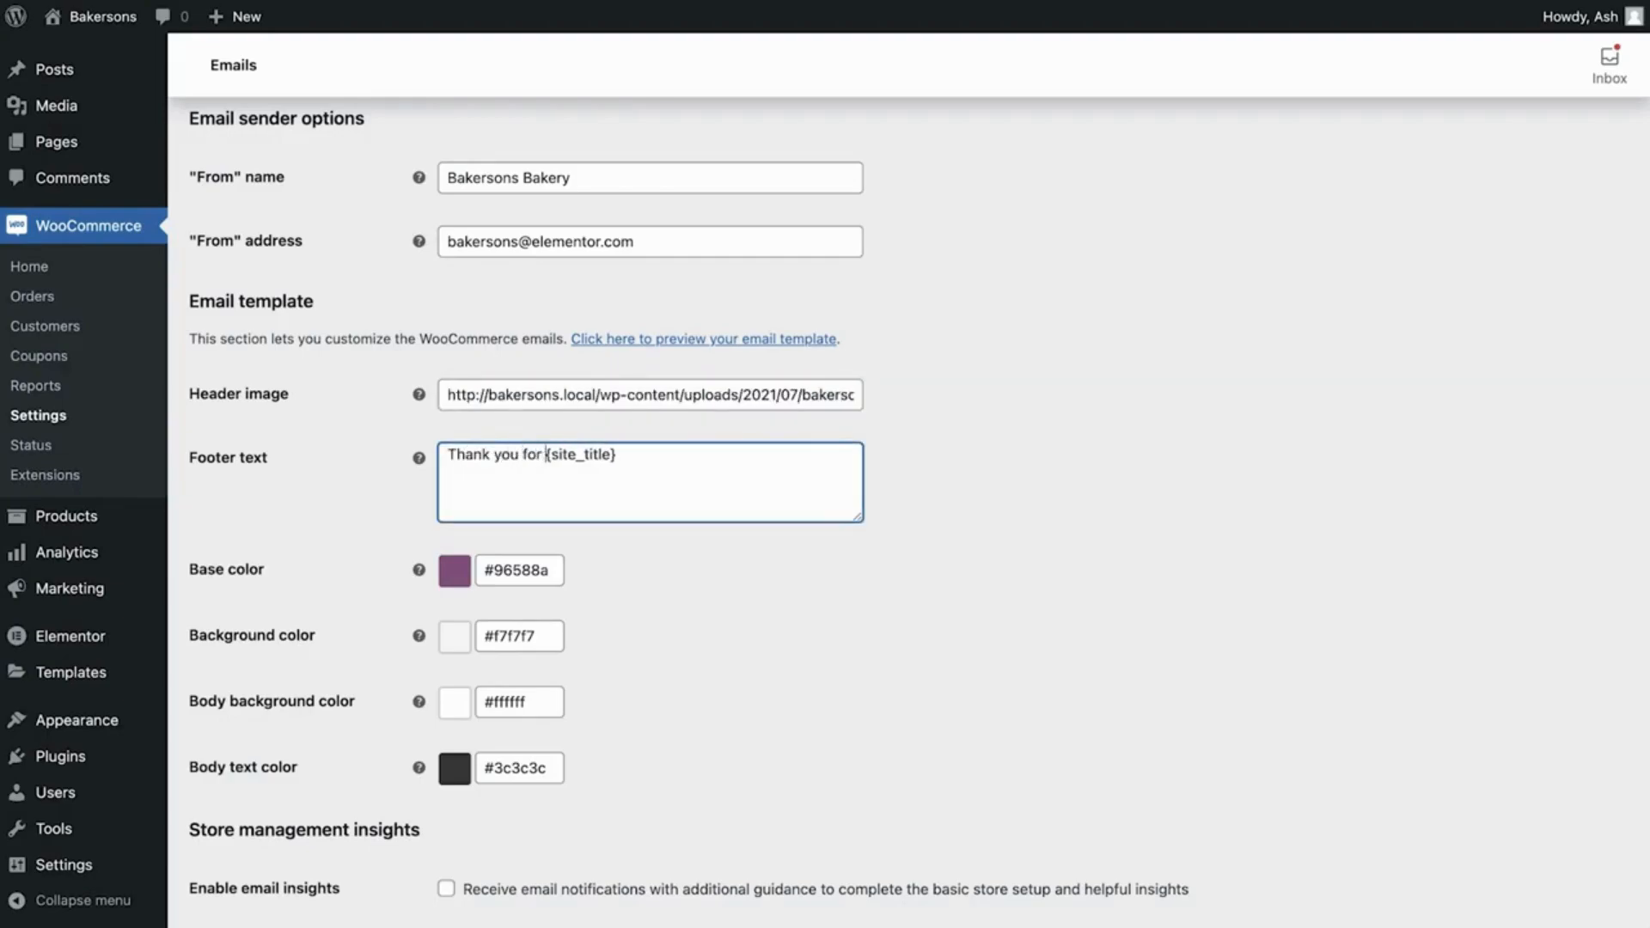
{"action": "type", "text": "ing with {site_title}."}
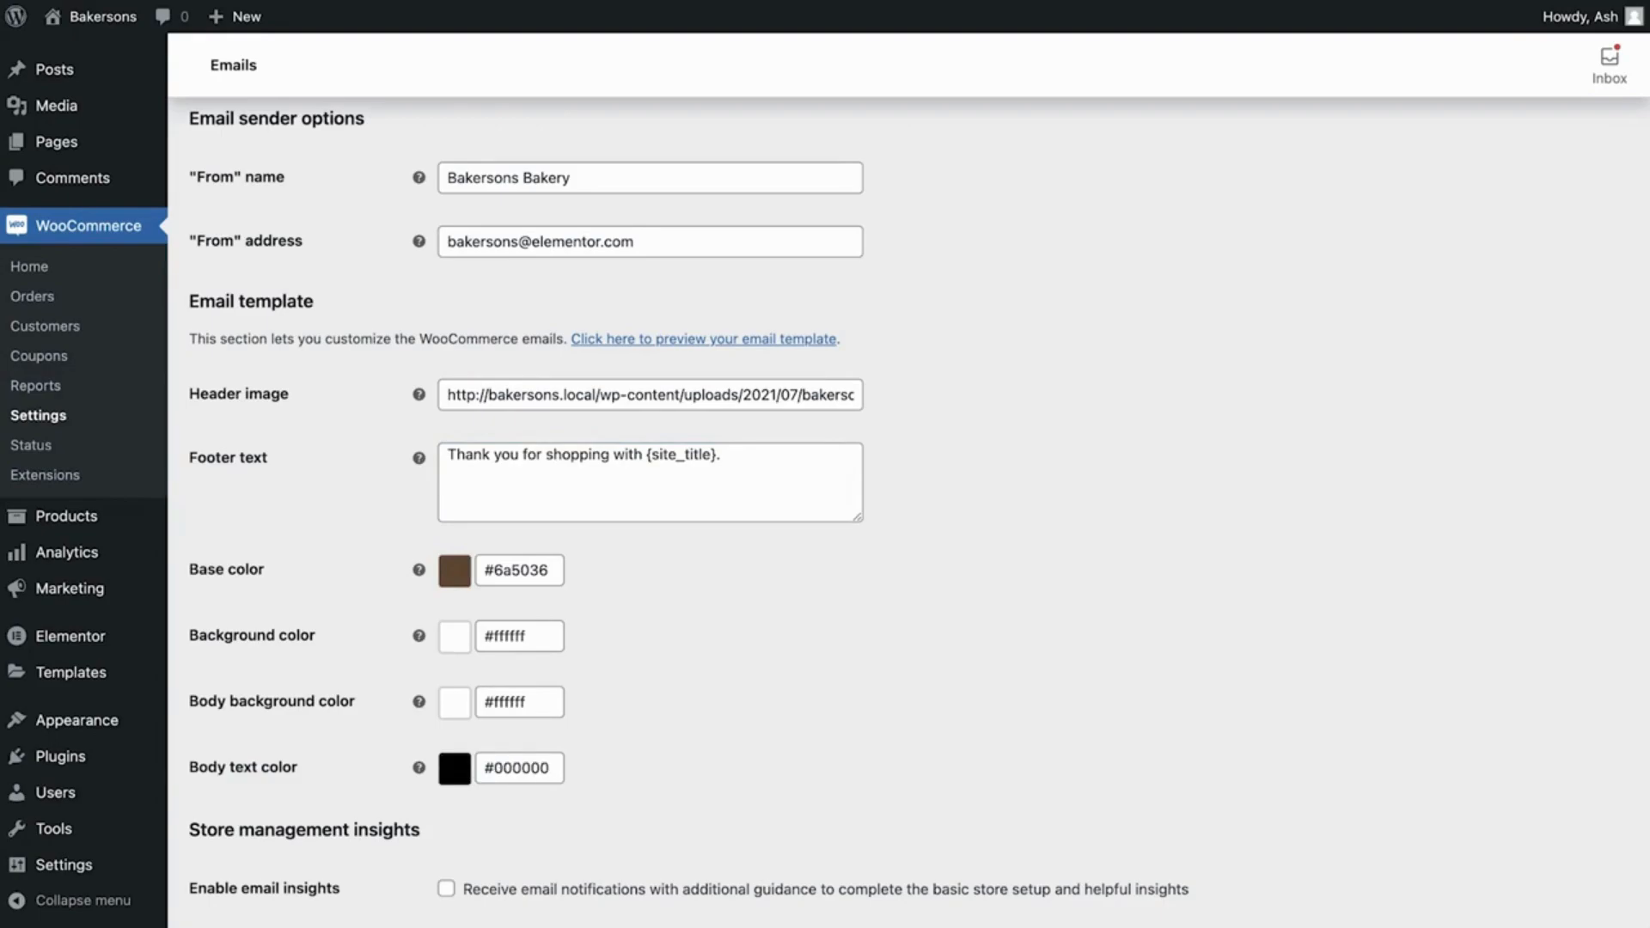
{"action": "scroll", "coordinate": [589, 773], "scroll_direction": "down", "scroll_amount": 3}
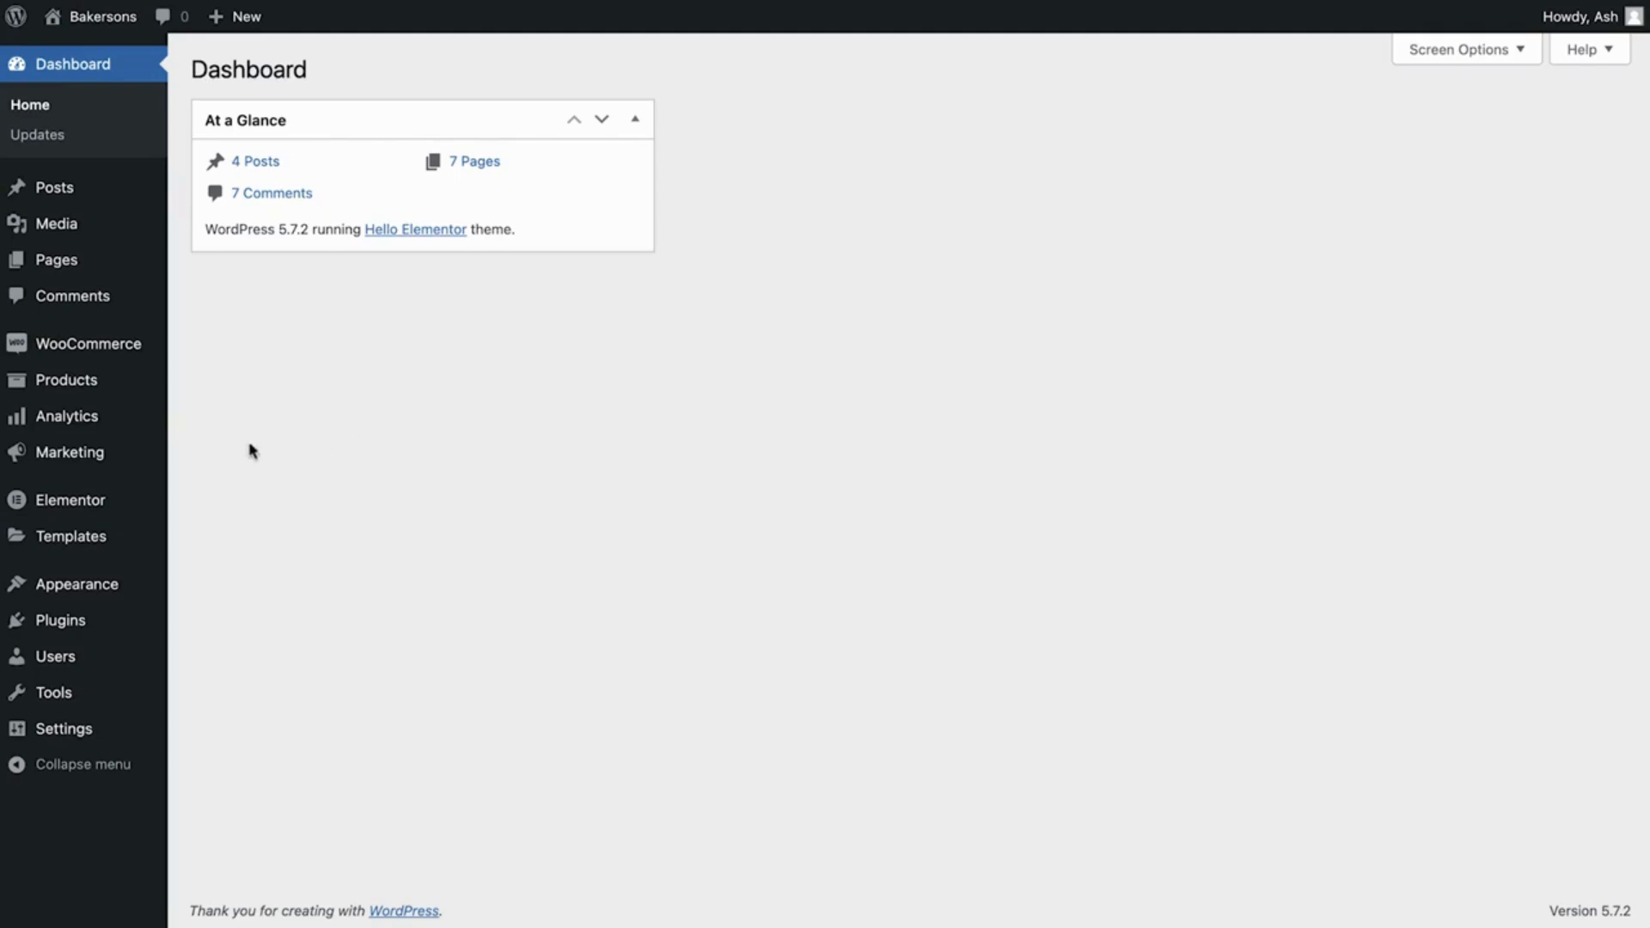
- Open the store's marketing coupons and start creating the first coupon
{"action": "mouse_move", "coordinate": [123, 461]}
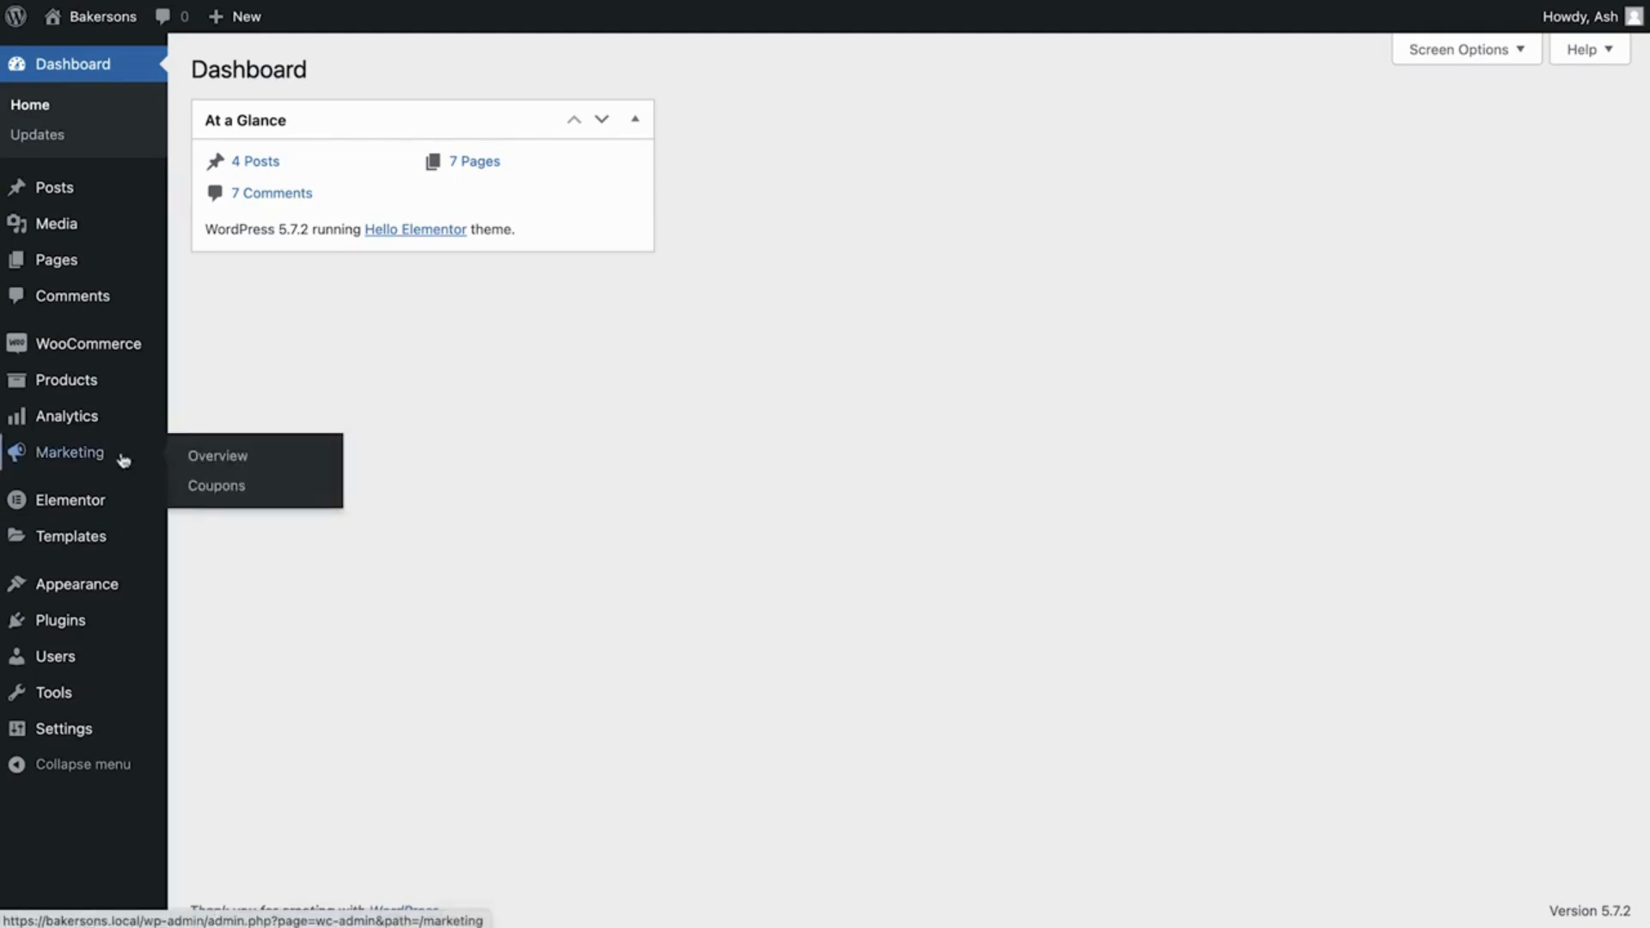
{"action": "left_click", "coordinate": [217, 486]}
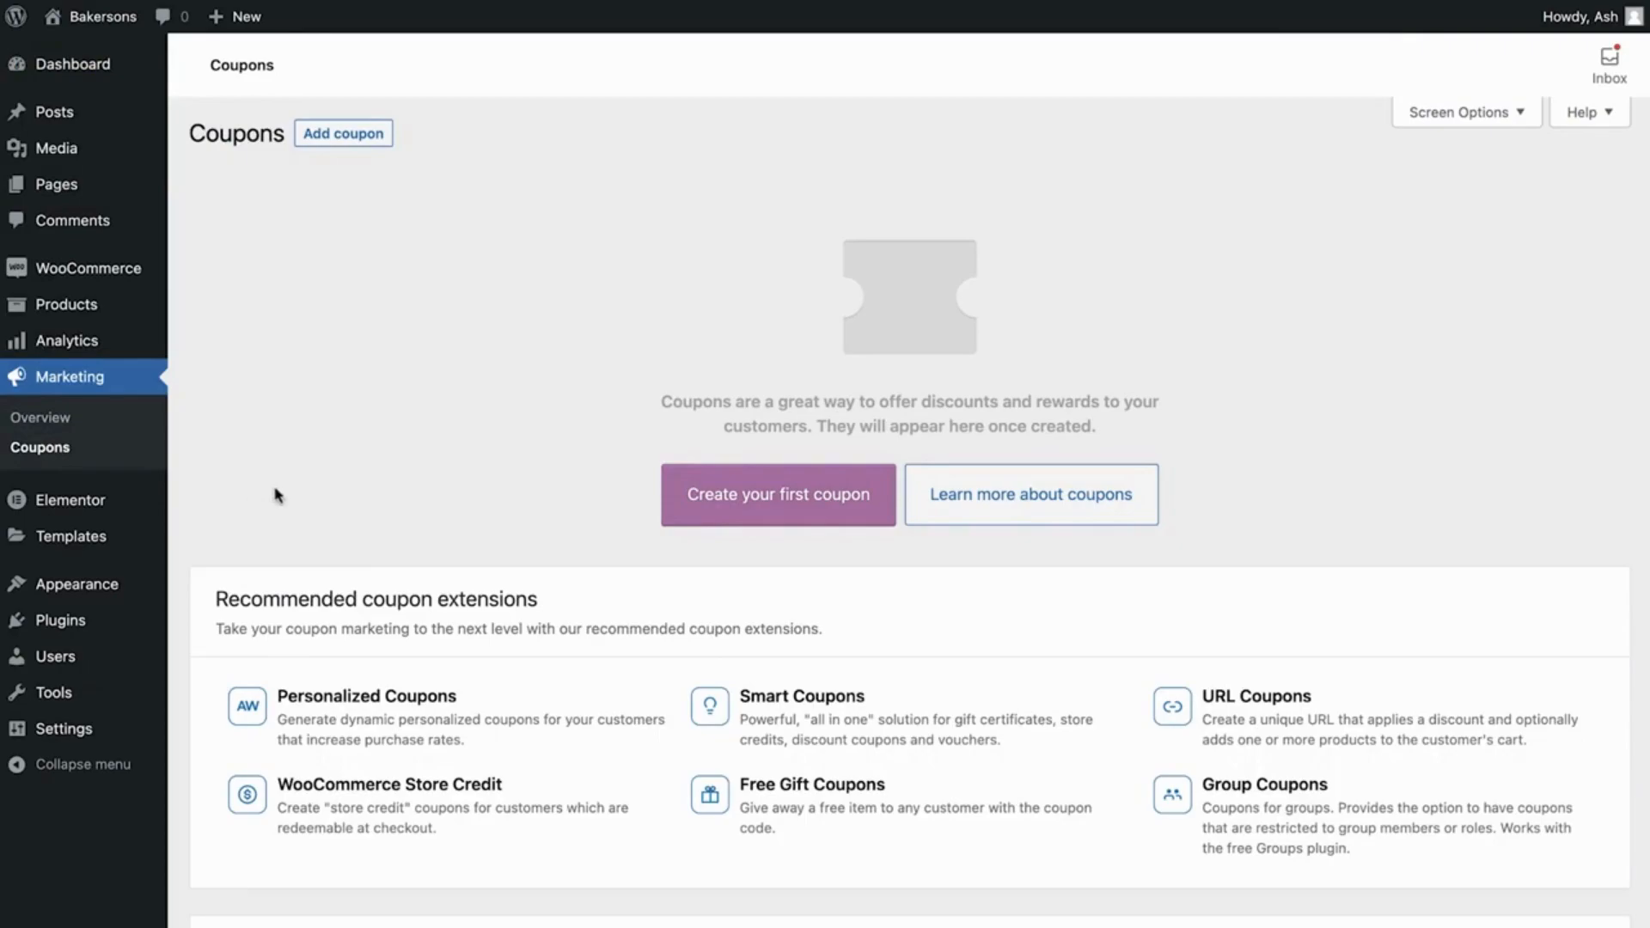
{"action": "left_click", "coordinate": [791, 515]}
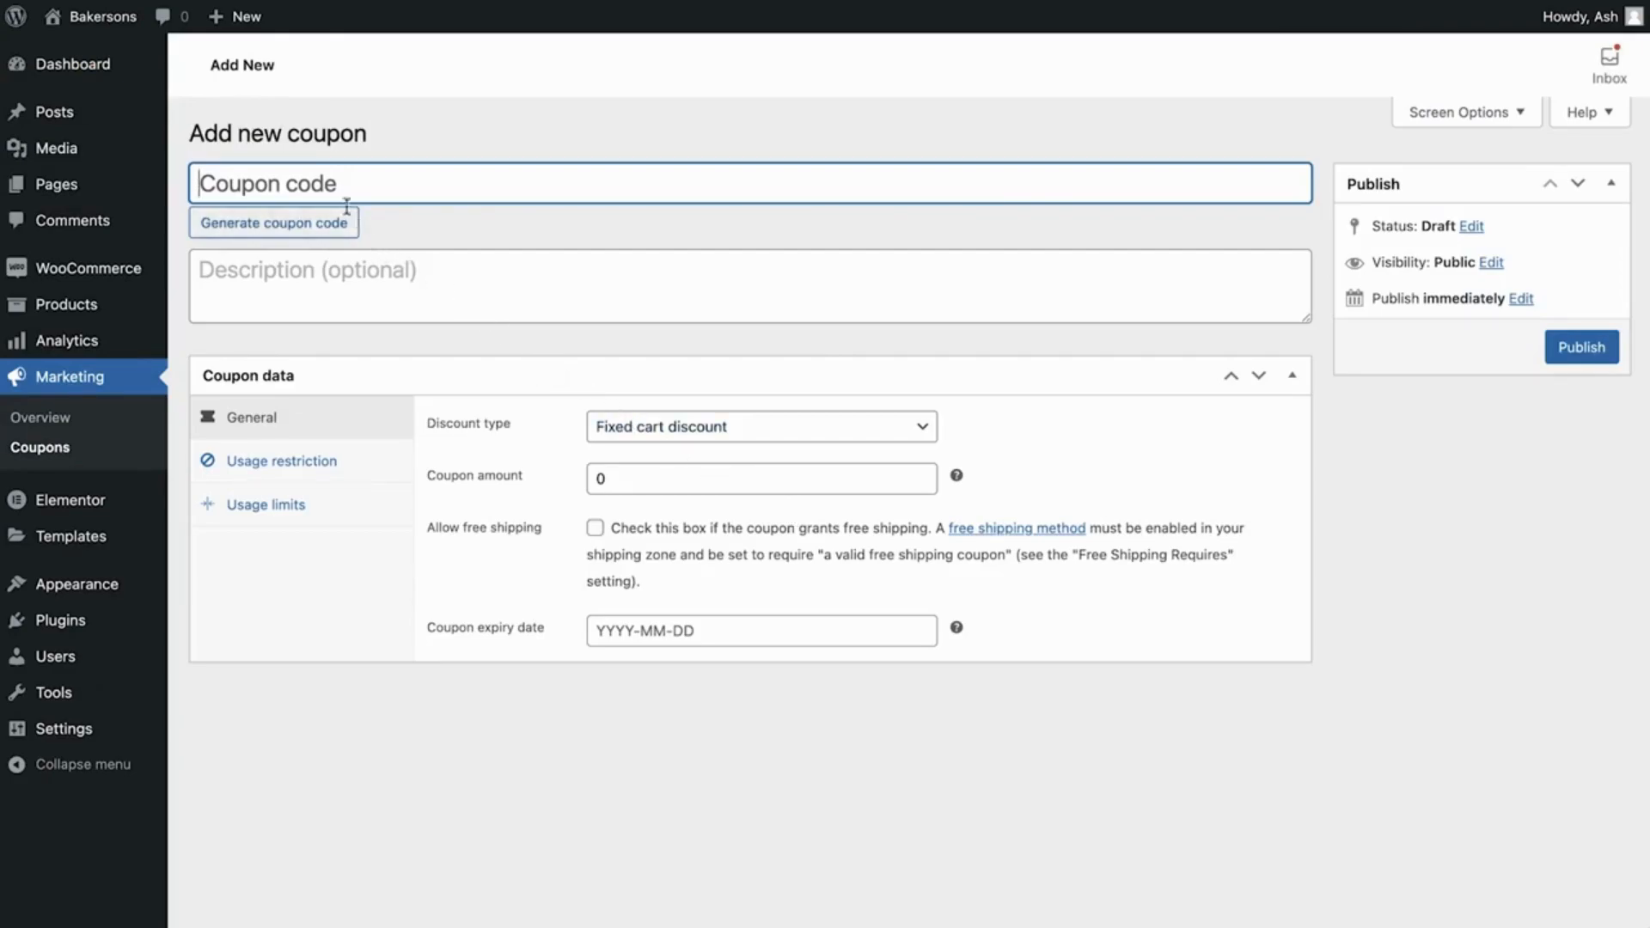
- Generate a code for the new coupon and describe it as "10% Discount"
{"action": "left_click", "coordinate": [277, 215]}
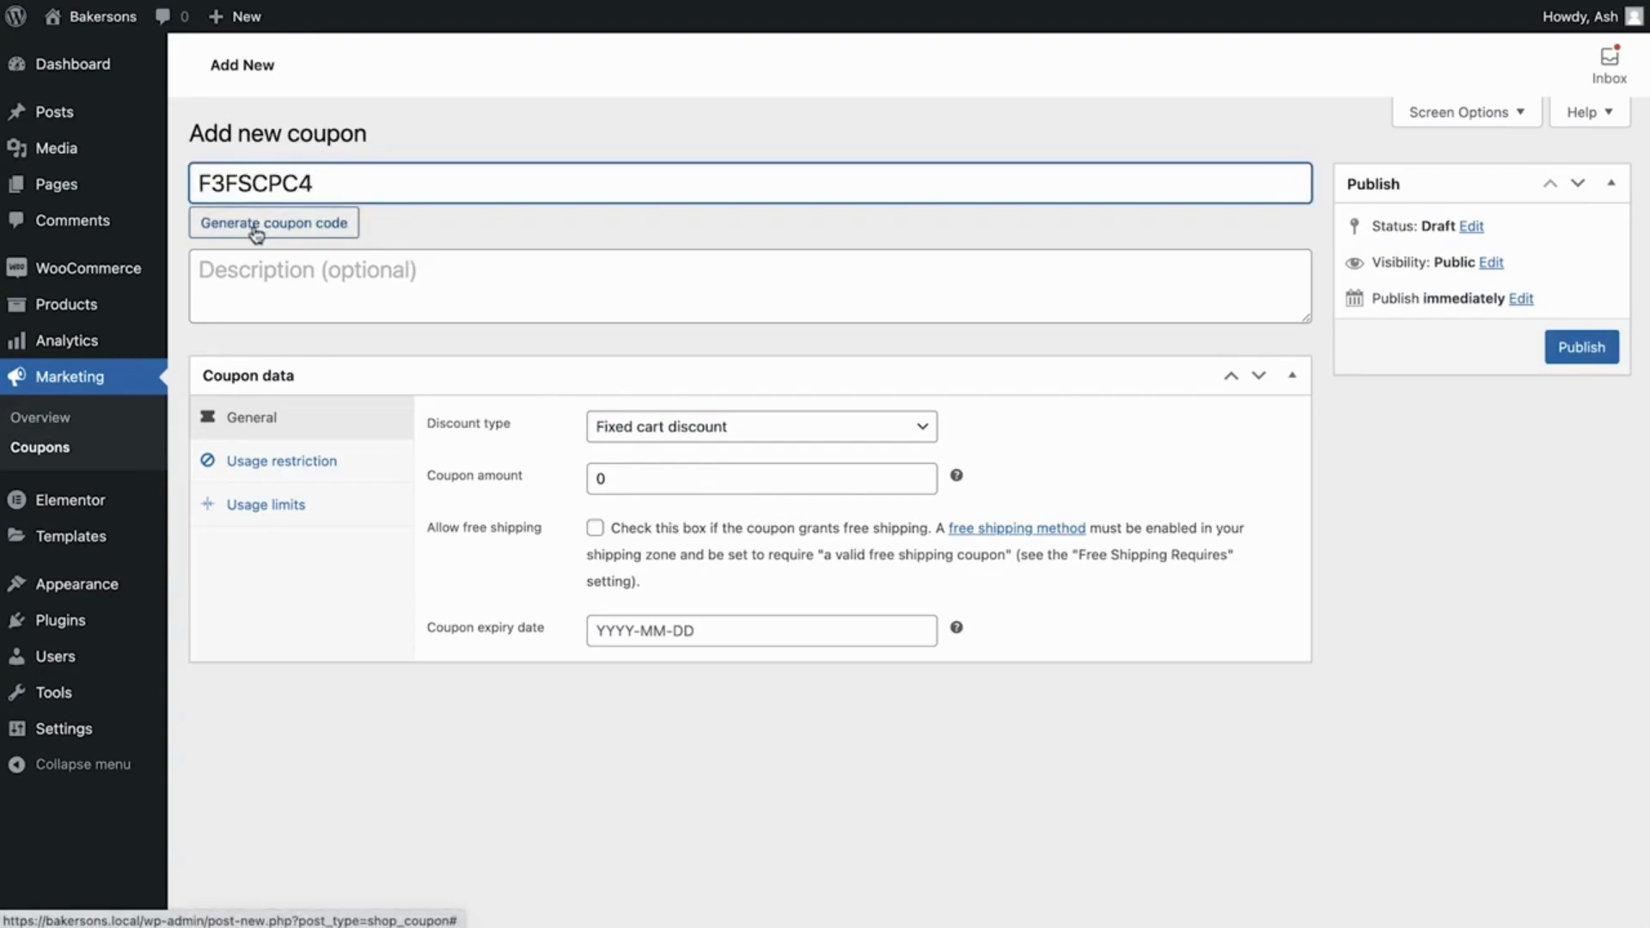
{"action": "left_click", "coordinate": [269, 274]}
{"action": "type", "text": "10% "}
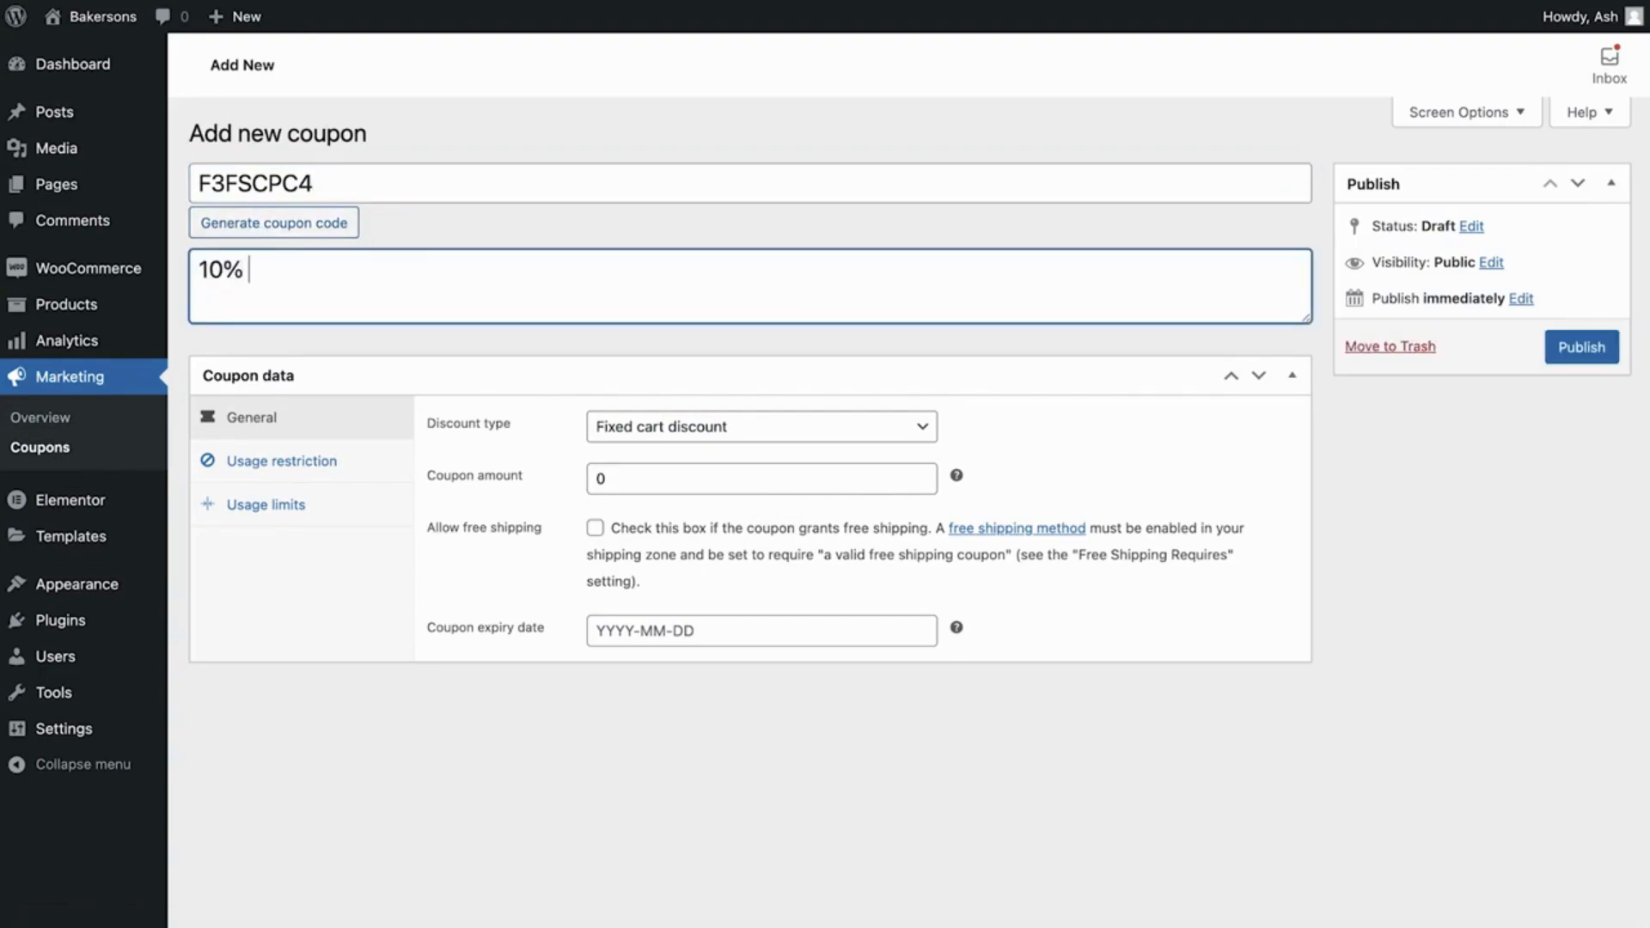
{"action": "type", "text": "Discount"}
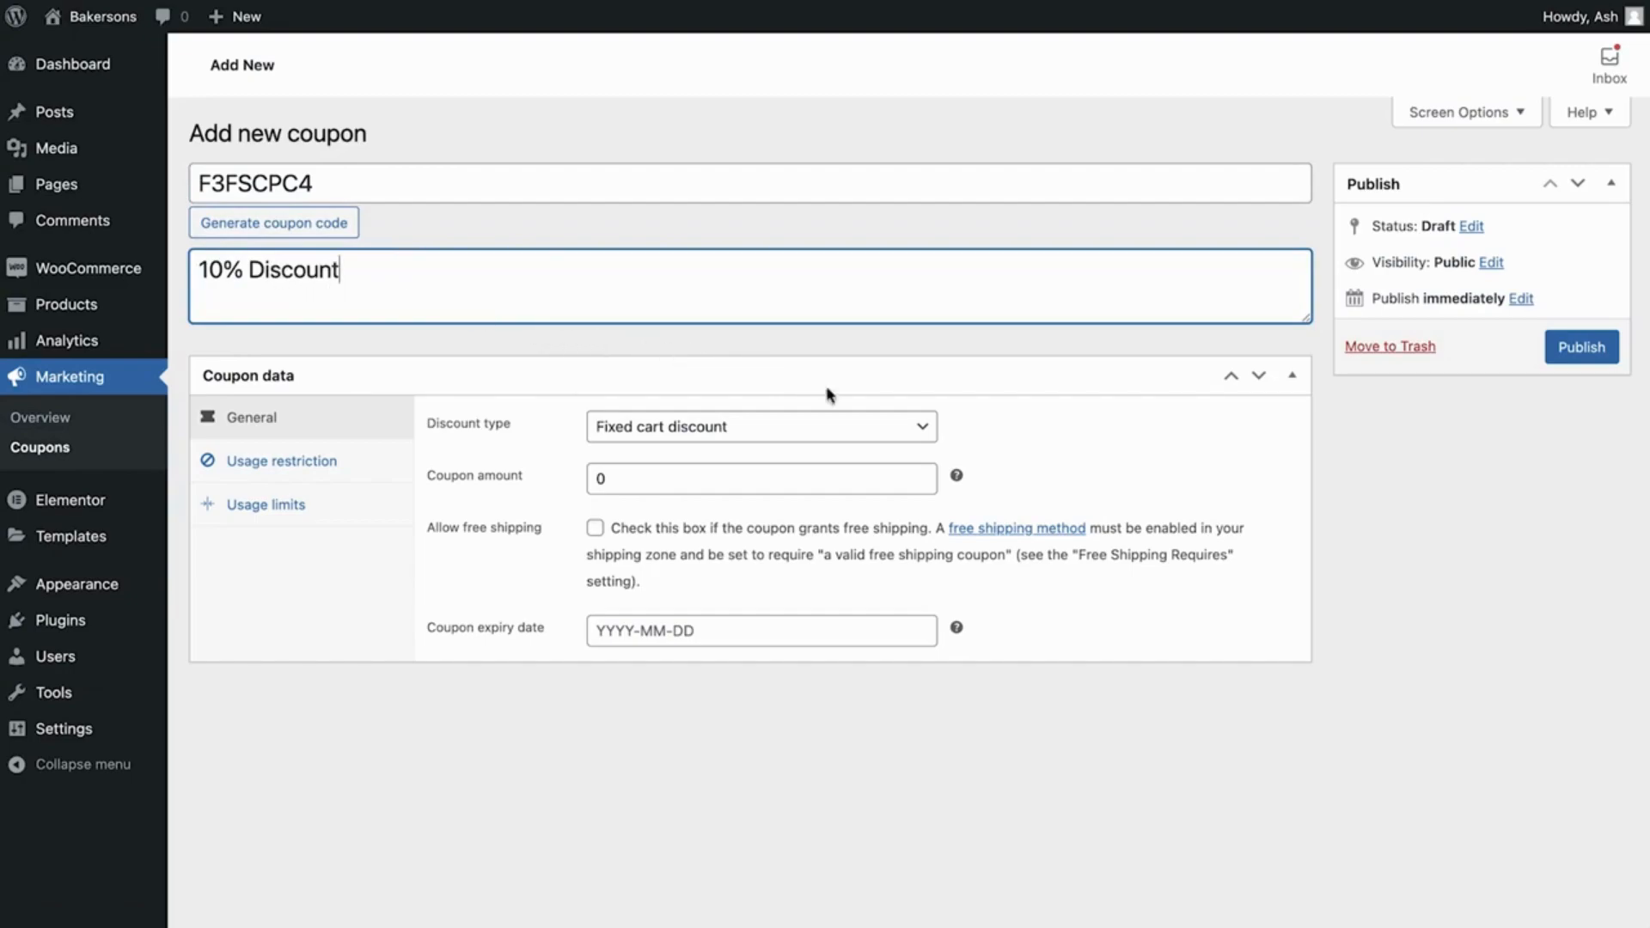
- Set the coupon's discount type to Percentage discount and its amount to 10
{"action": "left_click", "coordinate": [912, 430]}
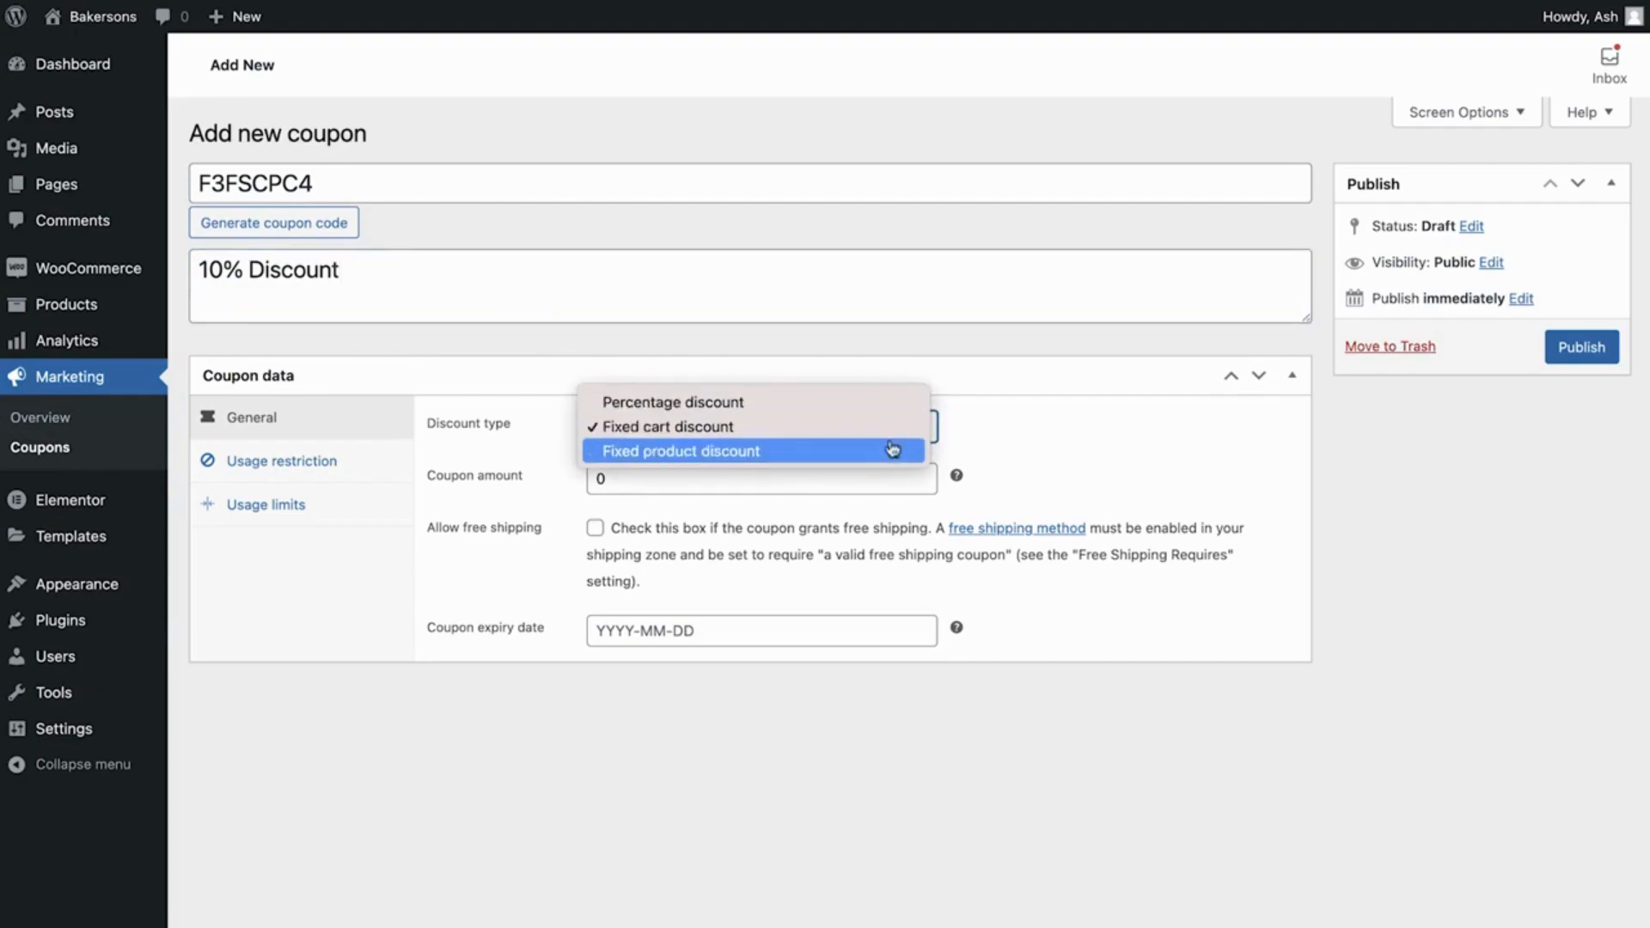
{"action": "left_click", "coordinate": [855, 403]}
{"action": "left_click", "coordinate": [599, 478]}
{"action": "type", "text": "1"}
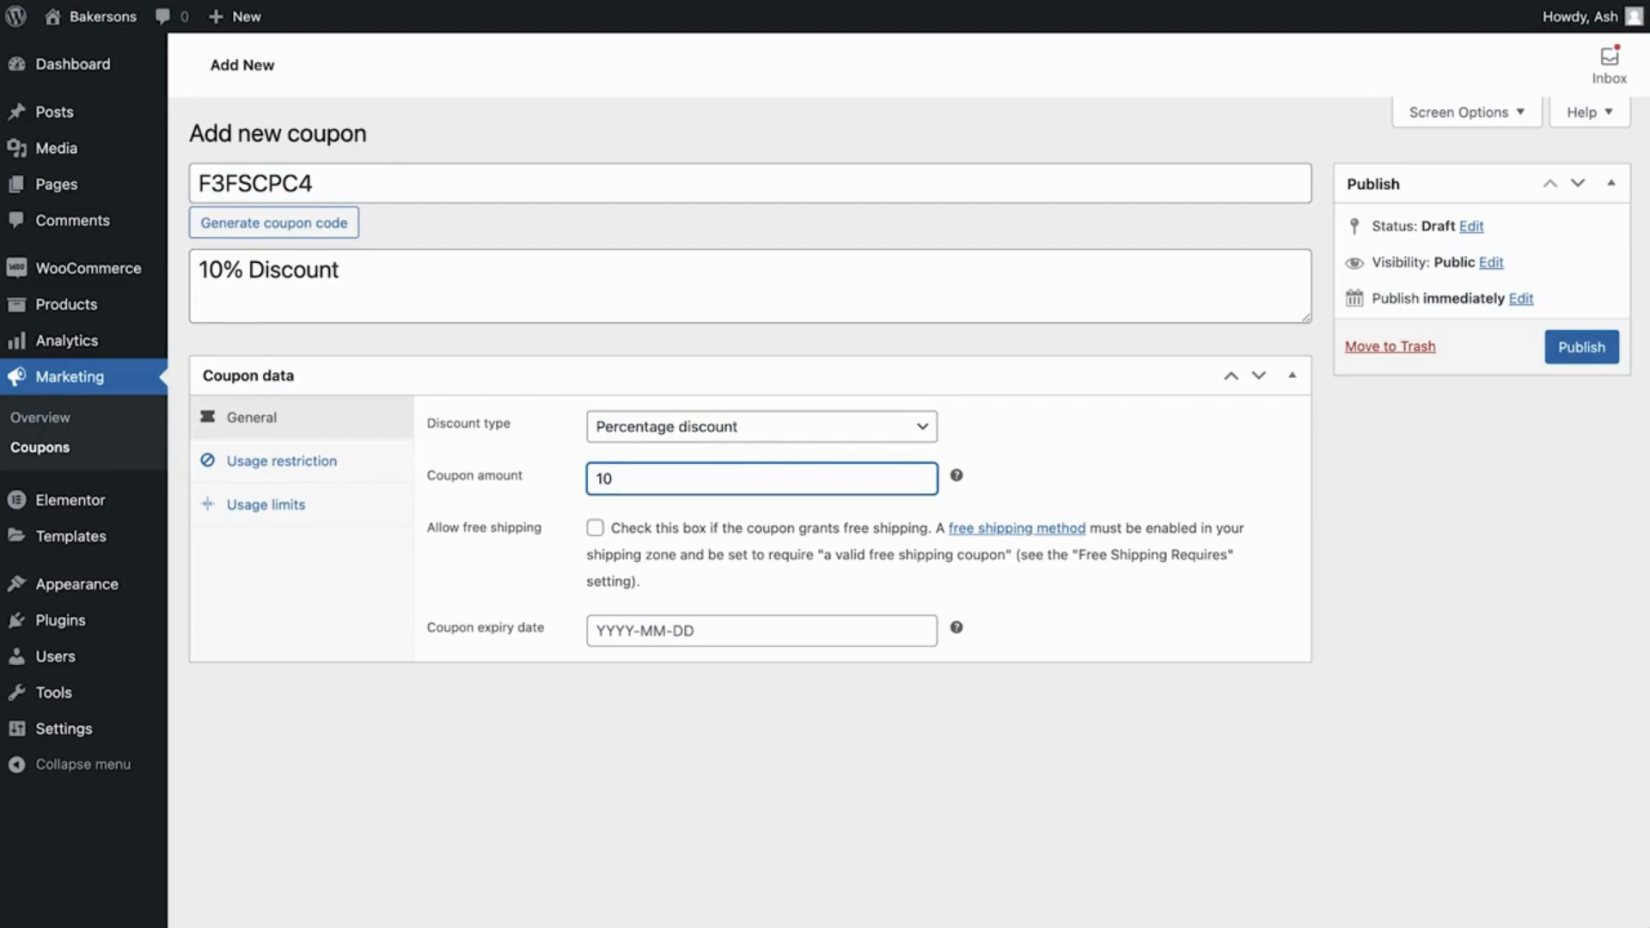
- Try the coupon's free shipping option, switch it off again, and view the expiry date calendar without choosing a date
{"action": "left_click", "coordinate": [595, 528]}
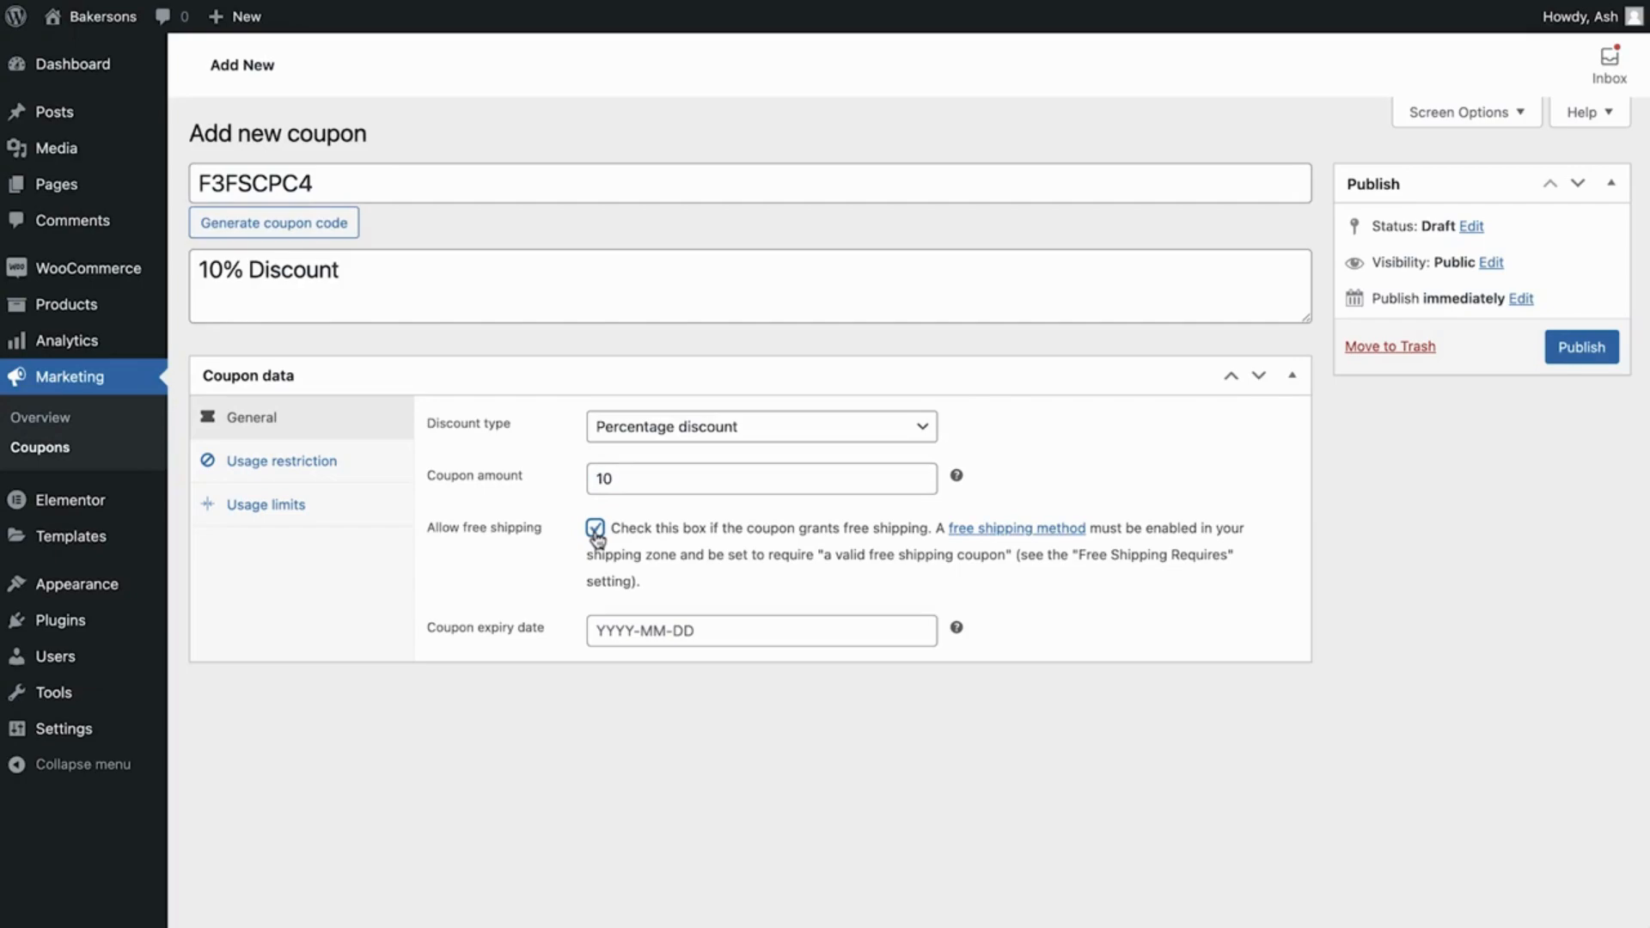
{"action": "left_click", "coordinate": [596, 530]}
{"action": "left_click", "coordinate": [755, 630]}
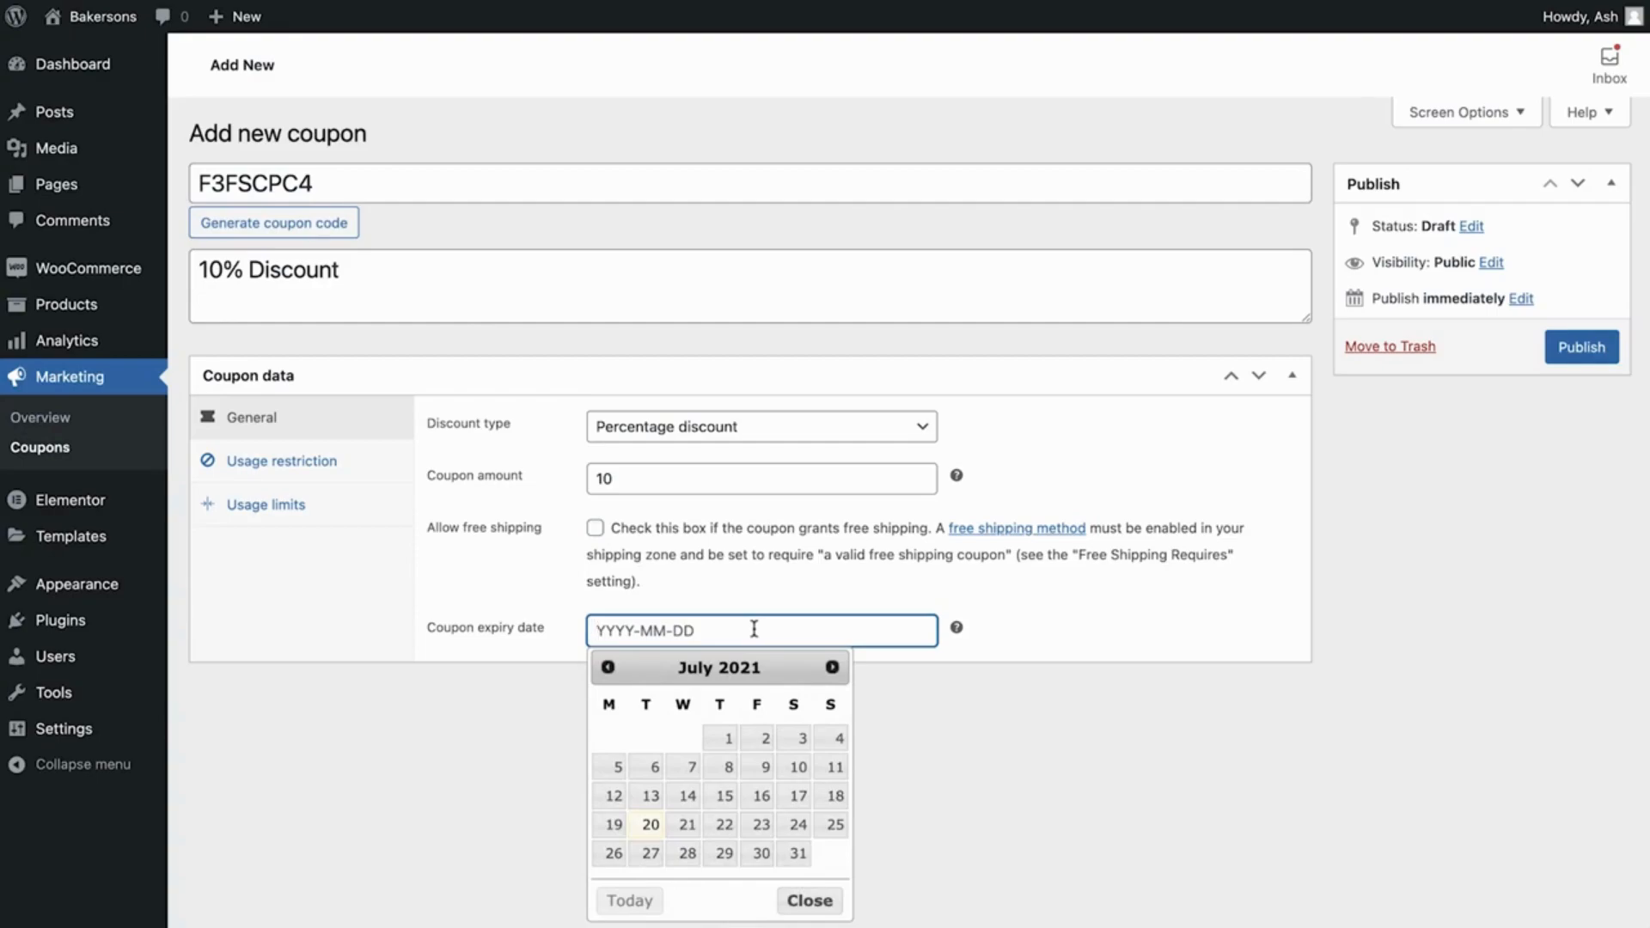
{"action": "left_click", "coordinate": [722, 602]}
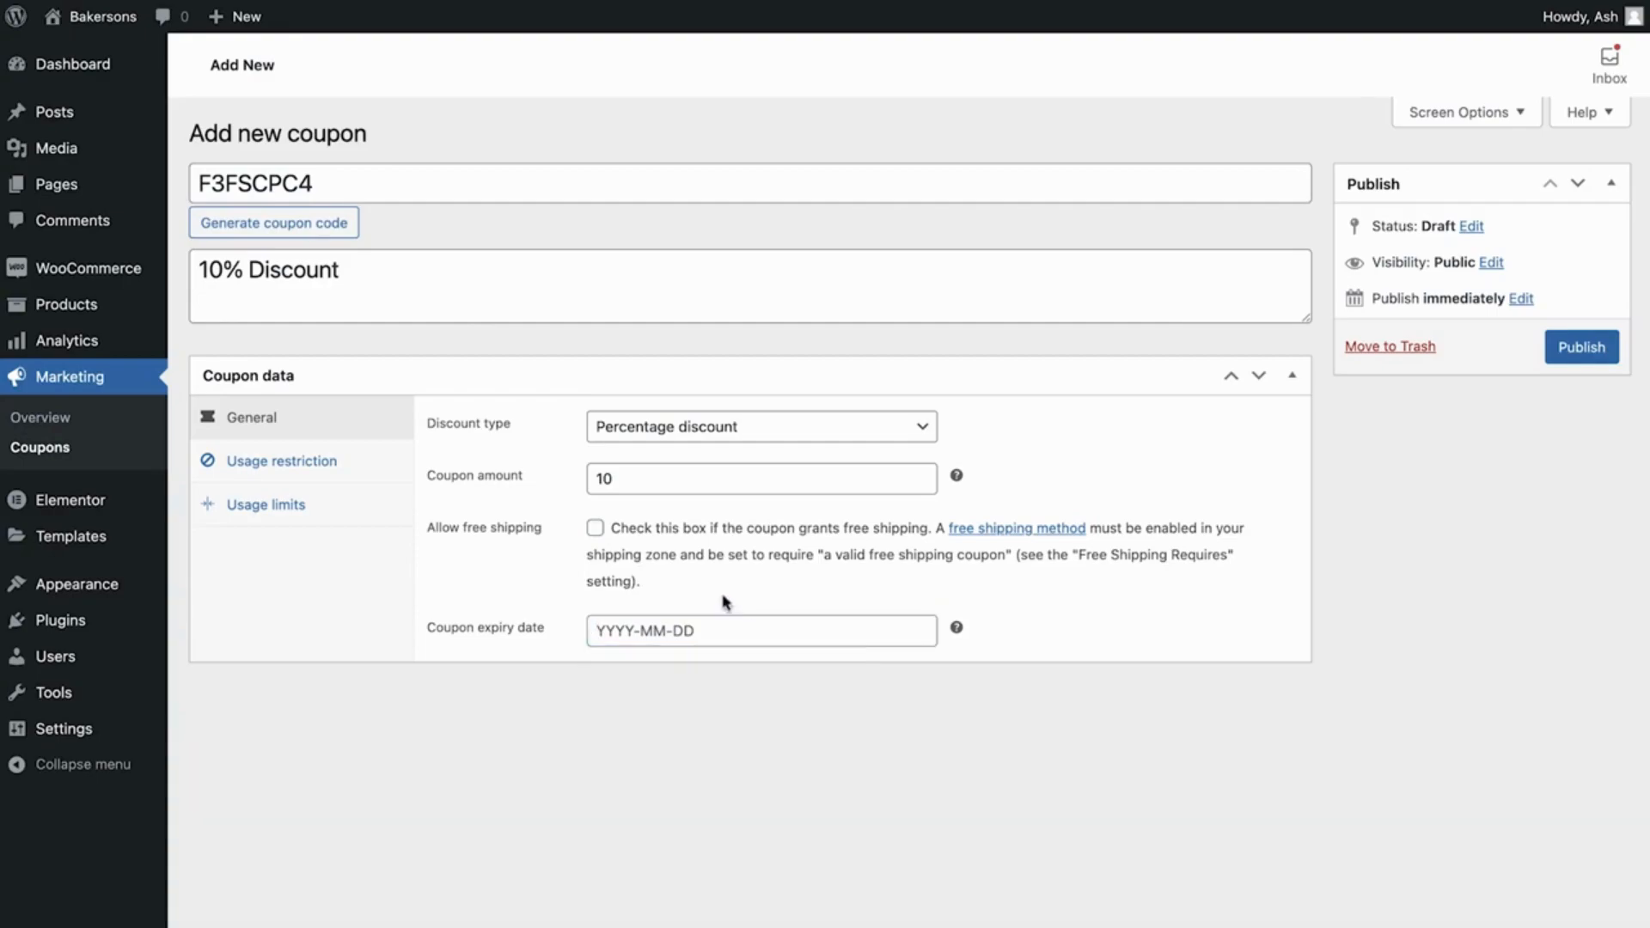
- View the coupon's spend limits under its usage restrictions and enable Individual use only
{"action": "left_click", "coordinate": [357, 472]}
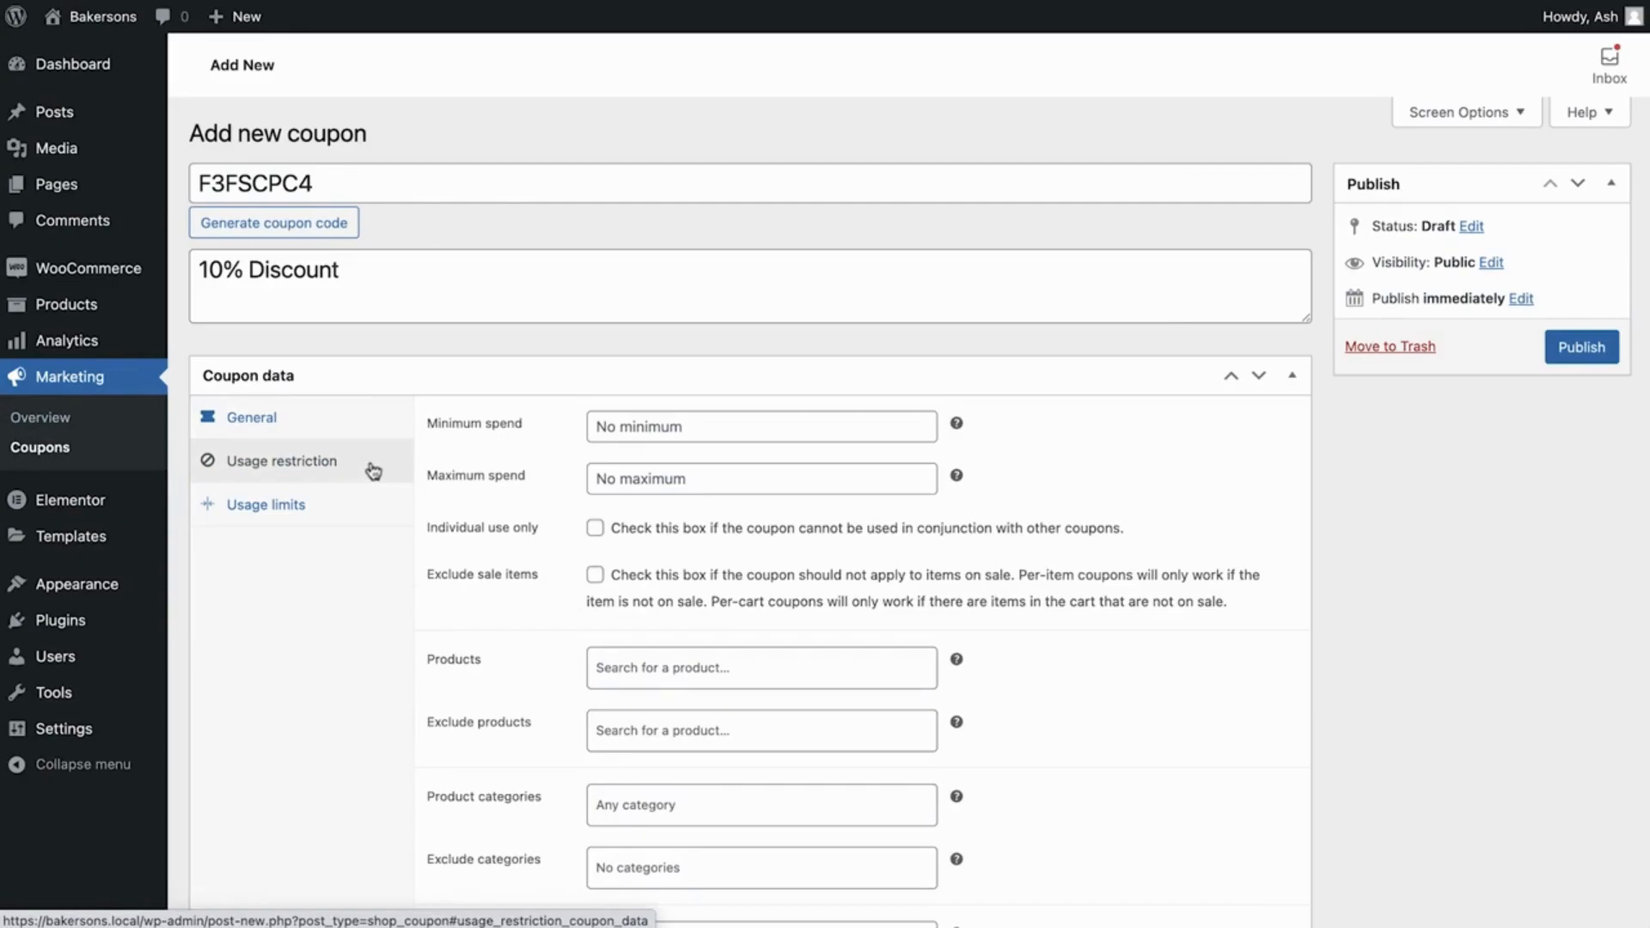
{"action": "left_click", "coordinate": [694, 428]}
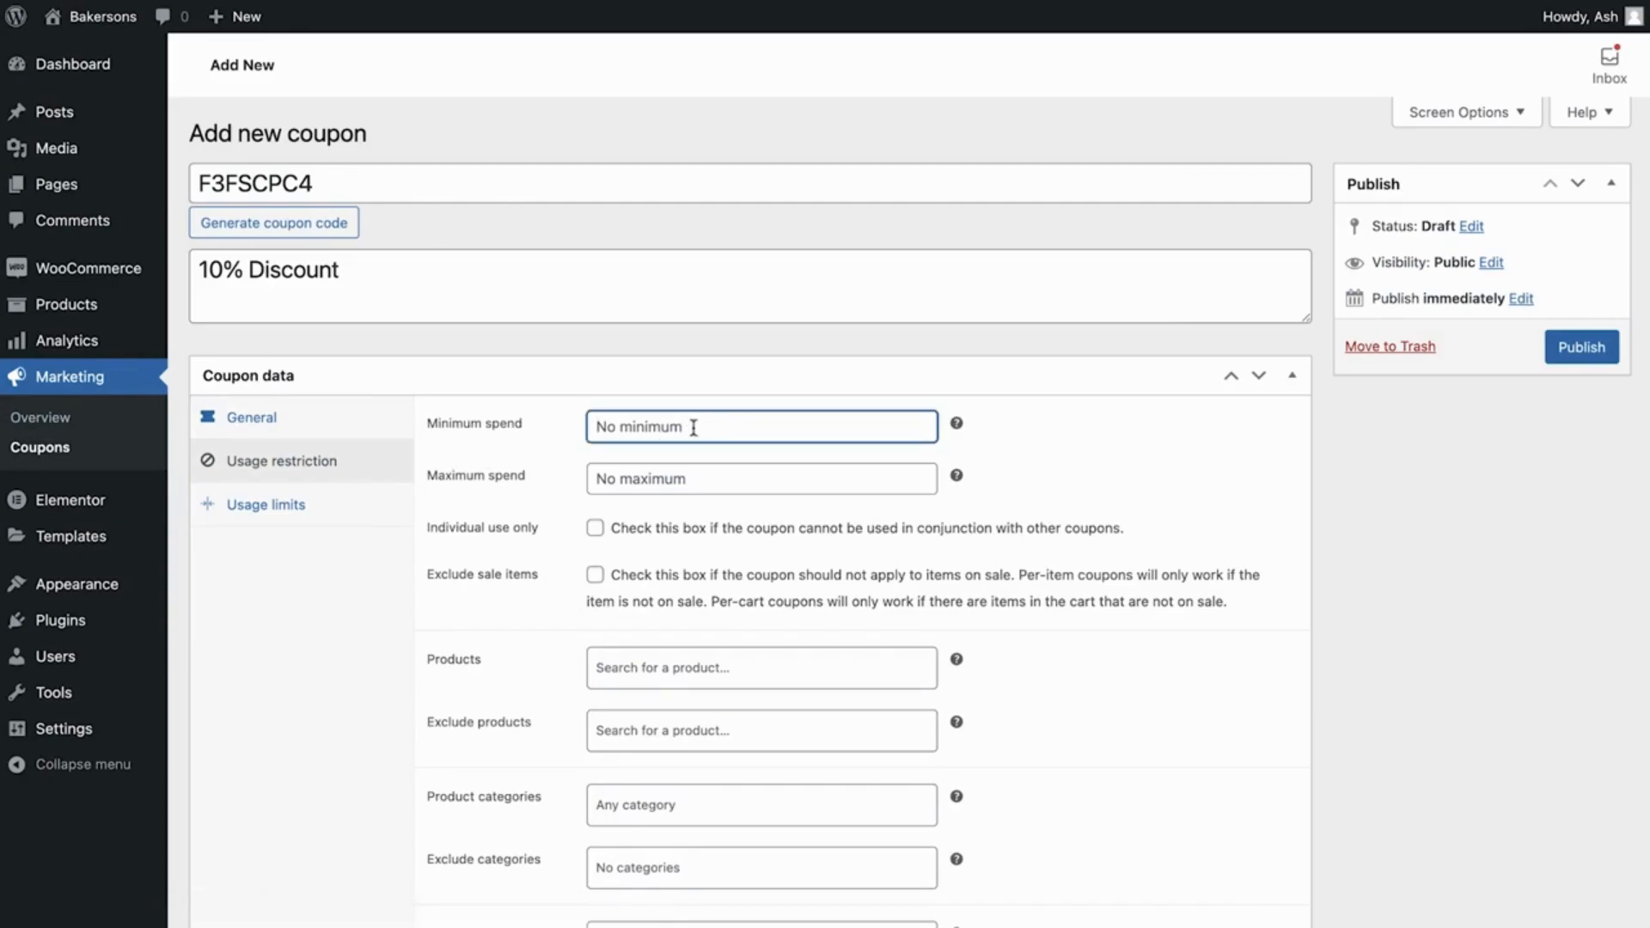
{"action": "left_click", "coordinate": [683, 480]}
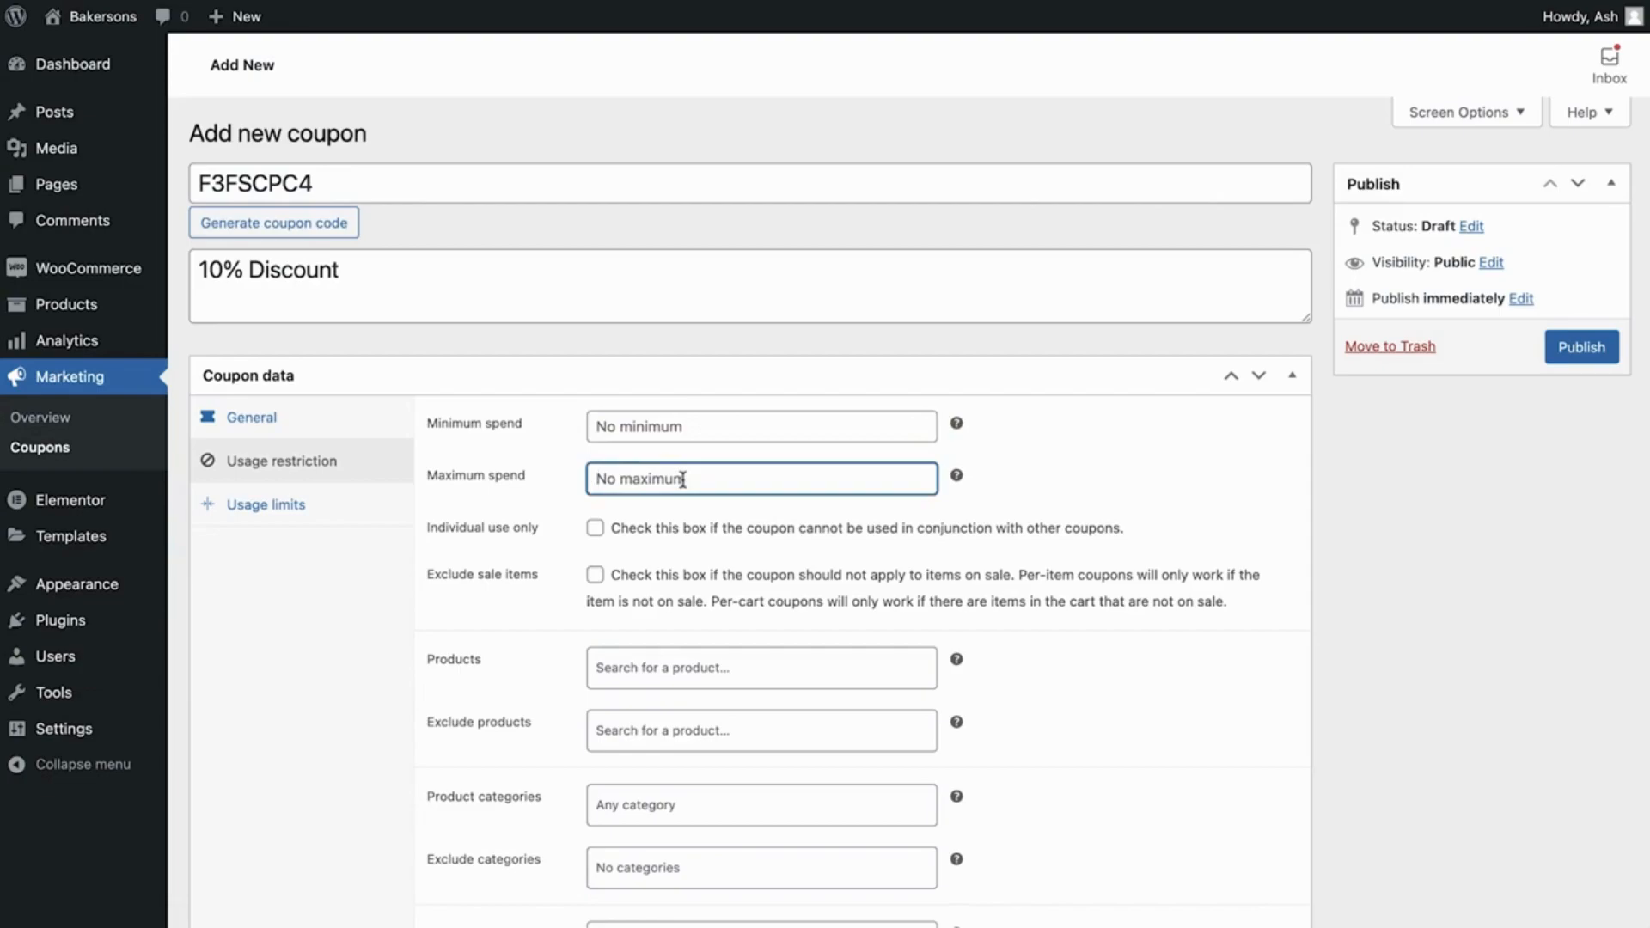
{"action": "left_click", "coordinate": [595, 530]}
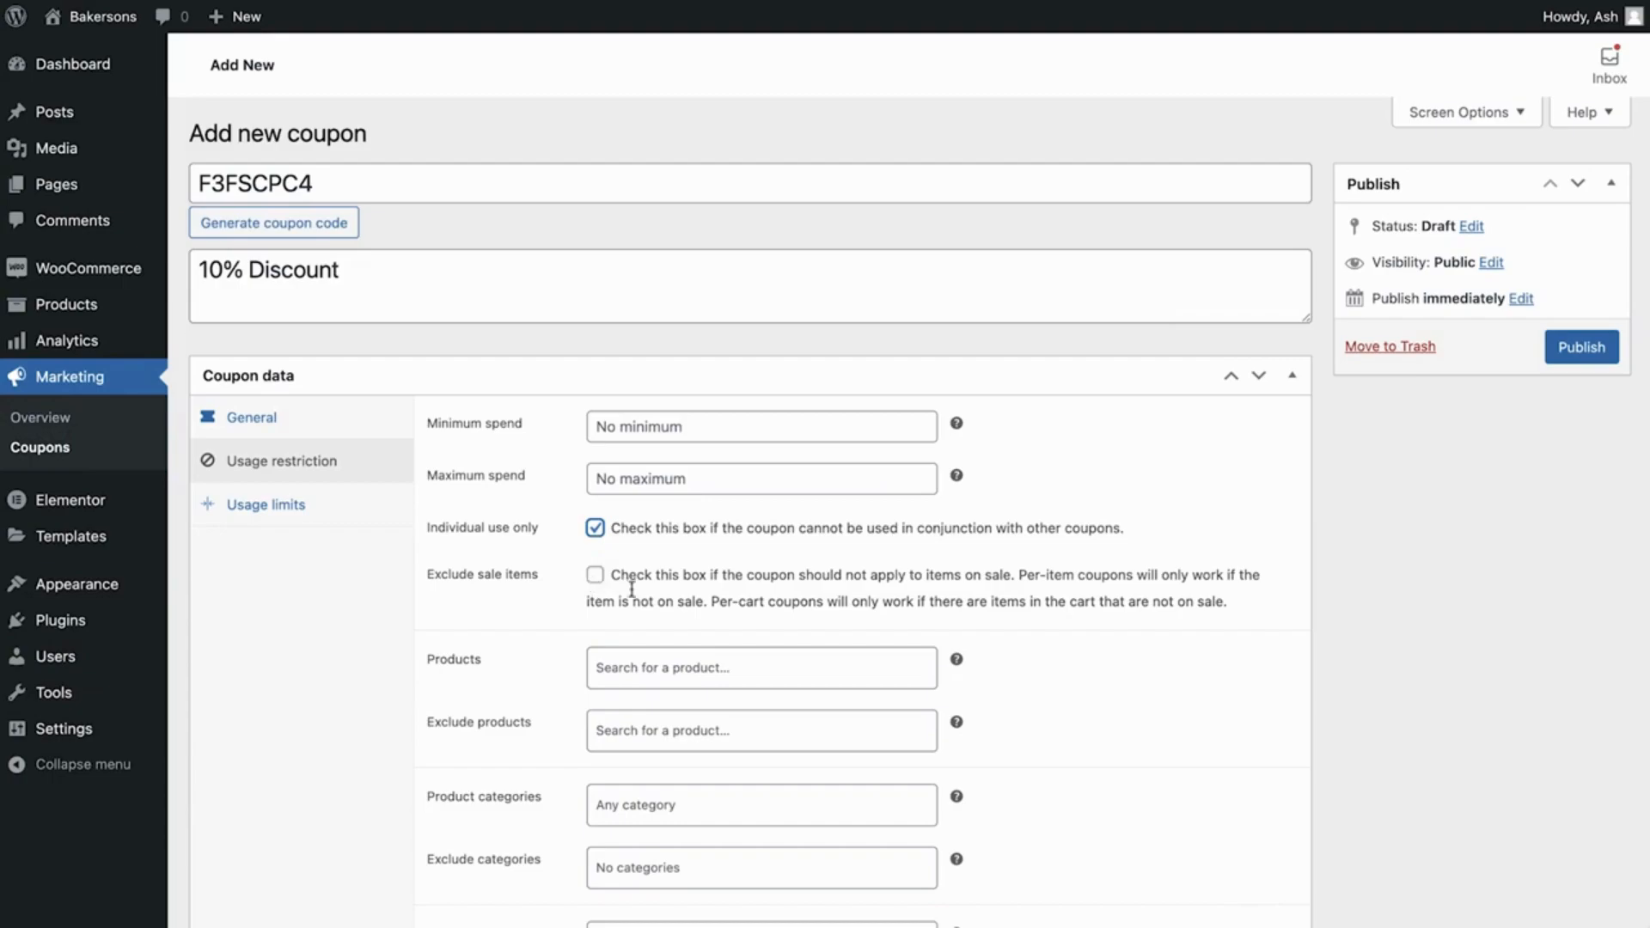
{"action": "left_click", "coordinate": [998, 690]}
- Try searching for "Bre" in the coupon's included and excluded products, clearing each search without choosing a product
{"action": "scroll", "coordinate": [998, 694], "scroll_direction": "down", "scroll_amount": 3}
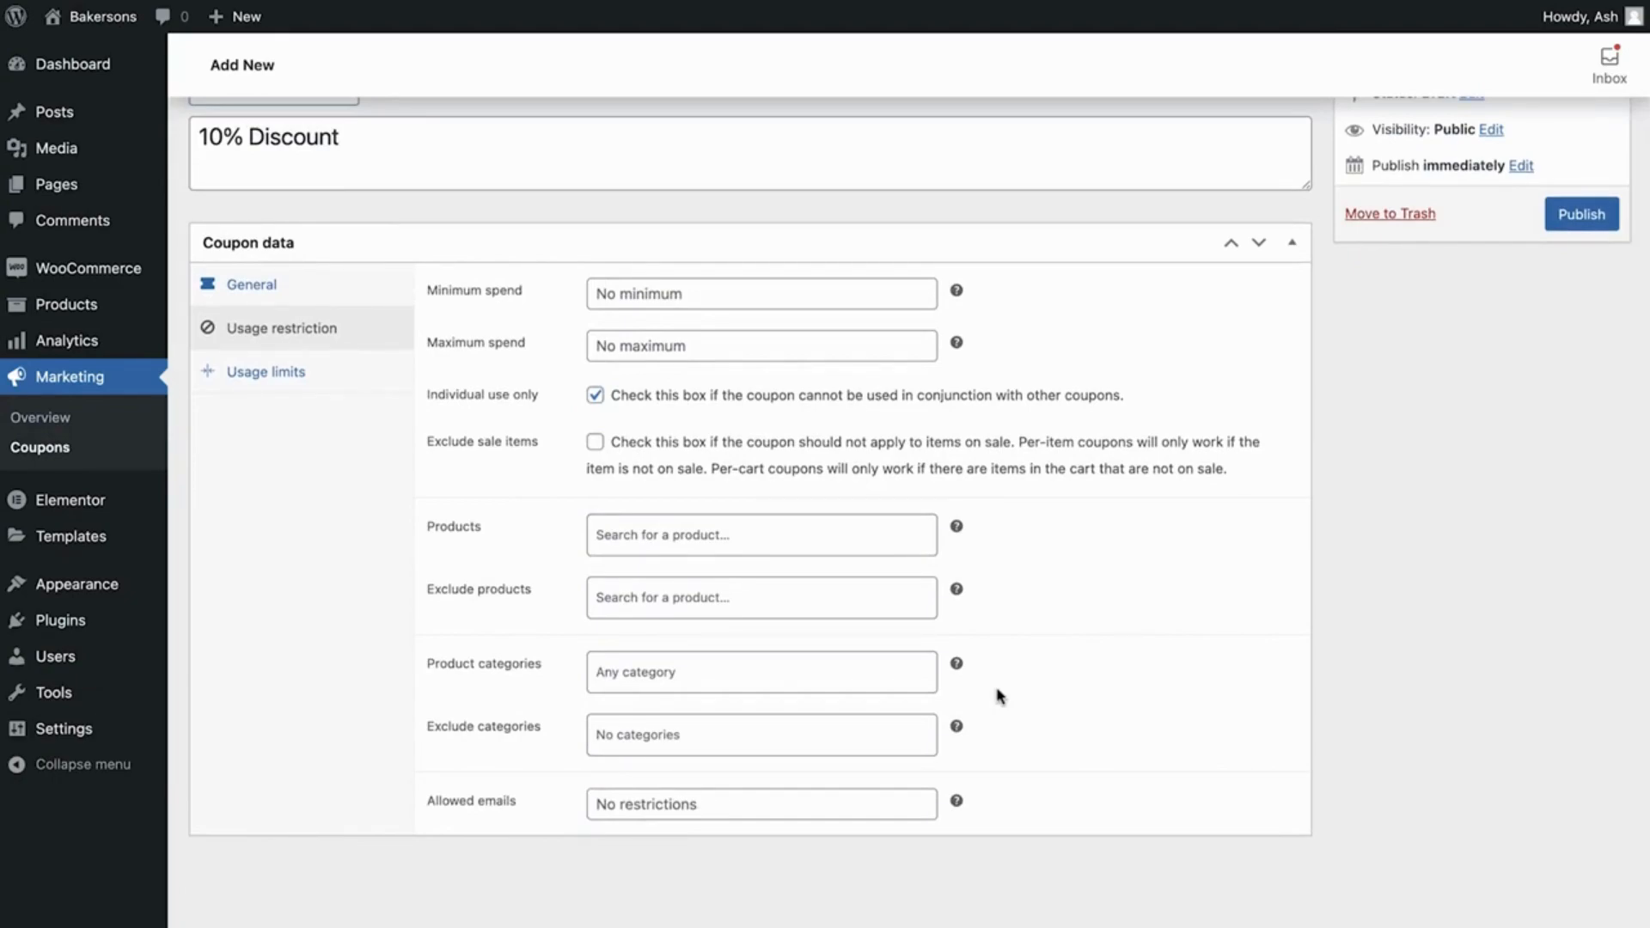
{"action": "left_click", "coordinate": [837, 539]}
{"action": "type", "text": "Bre"}
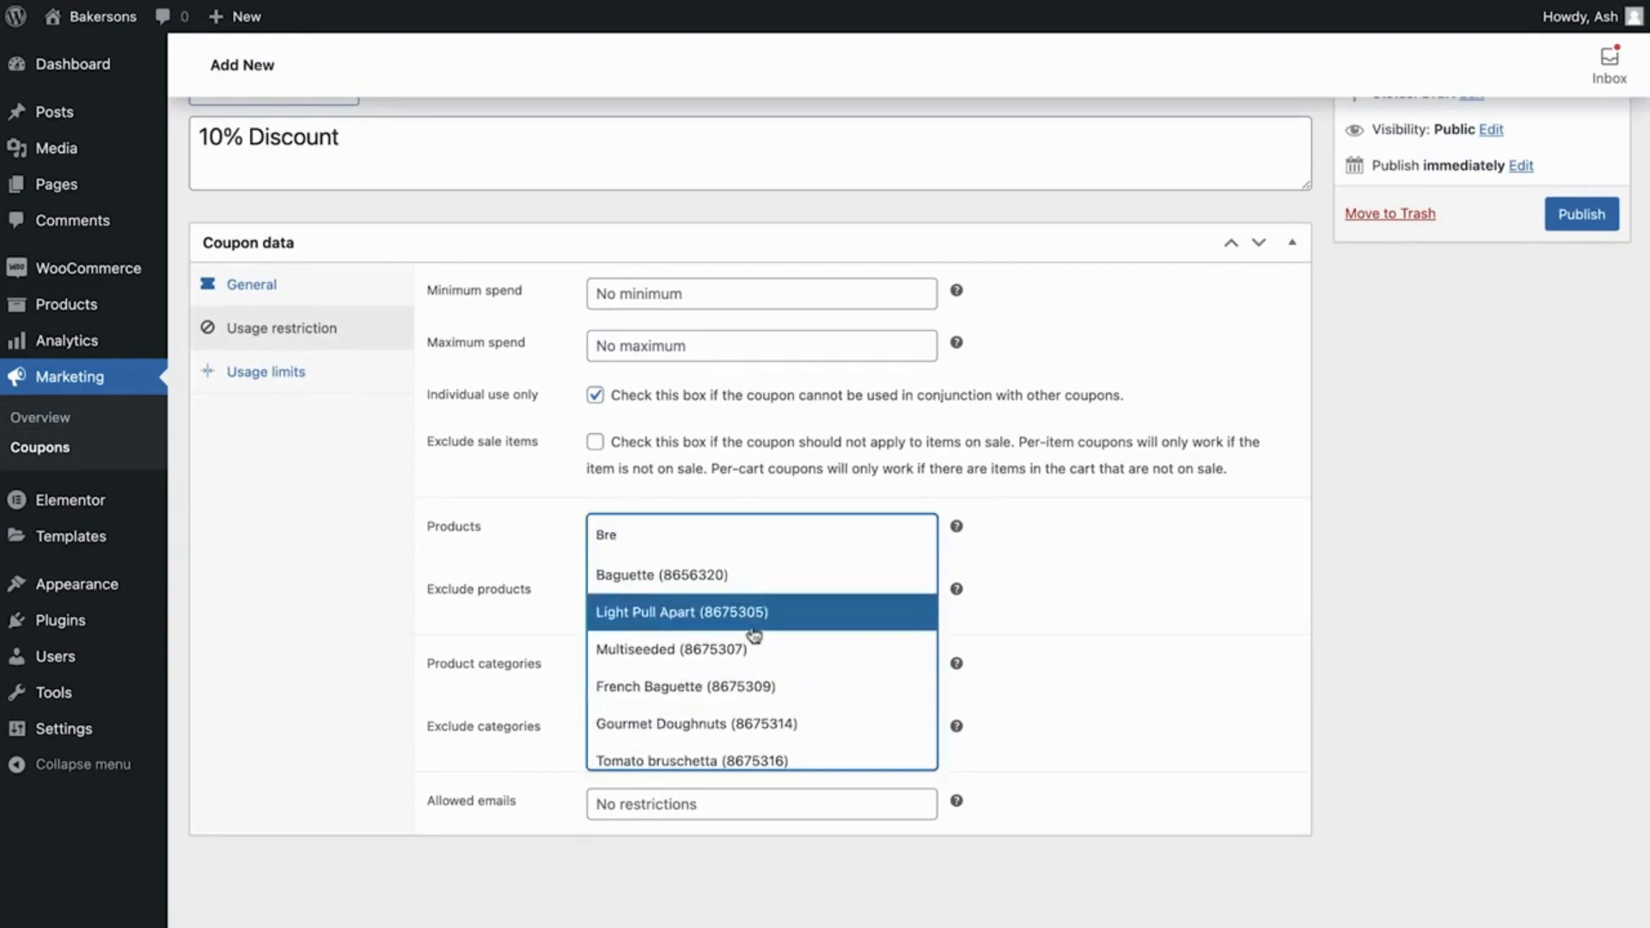
{"action": "key", "text": "BackSpace"}
{"action": "key", "text": "BackSpace"}
{"action": "key", "text": "BackSpace"}
{"action": "left_click", "coordinate": [994, 542]}
{"action": "left_click", "coordinate": [839, 600]}
{"action": "type", "text": "Bre"}
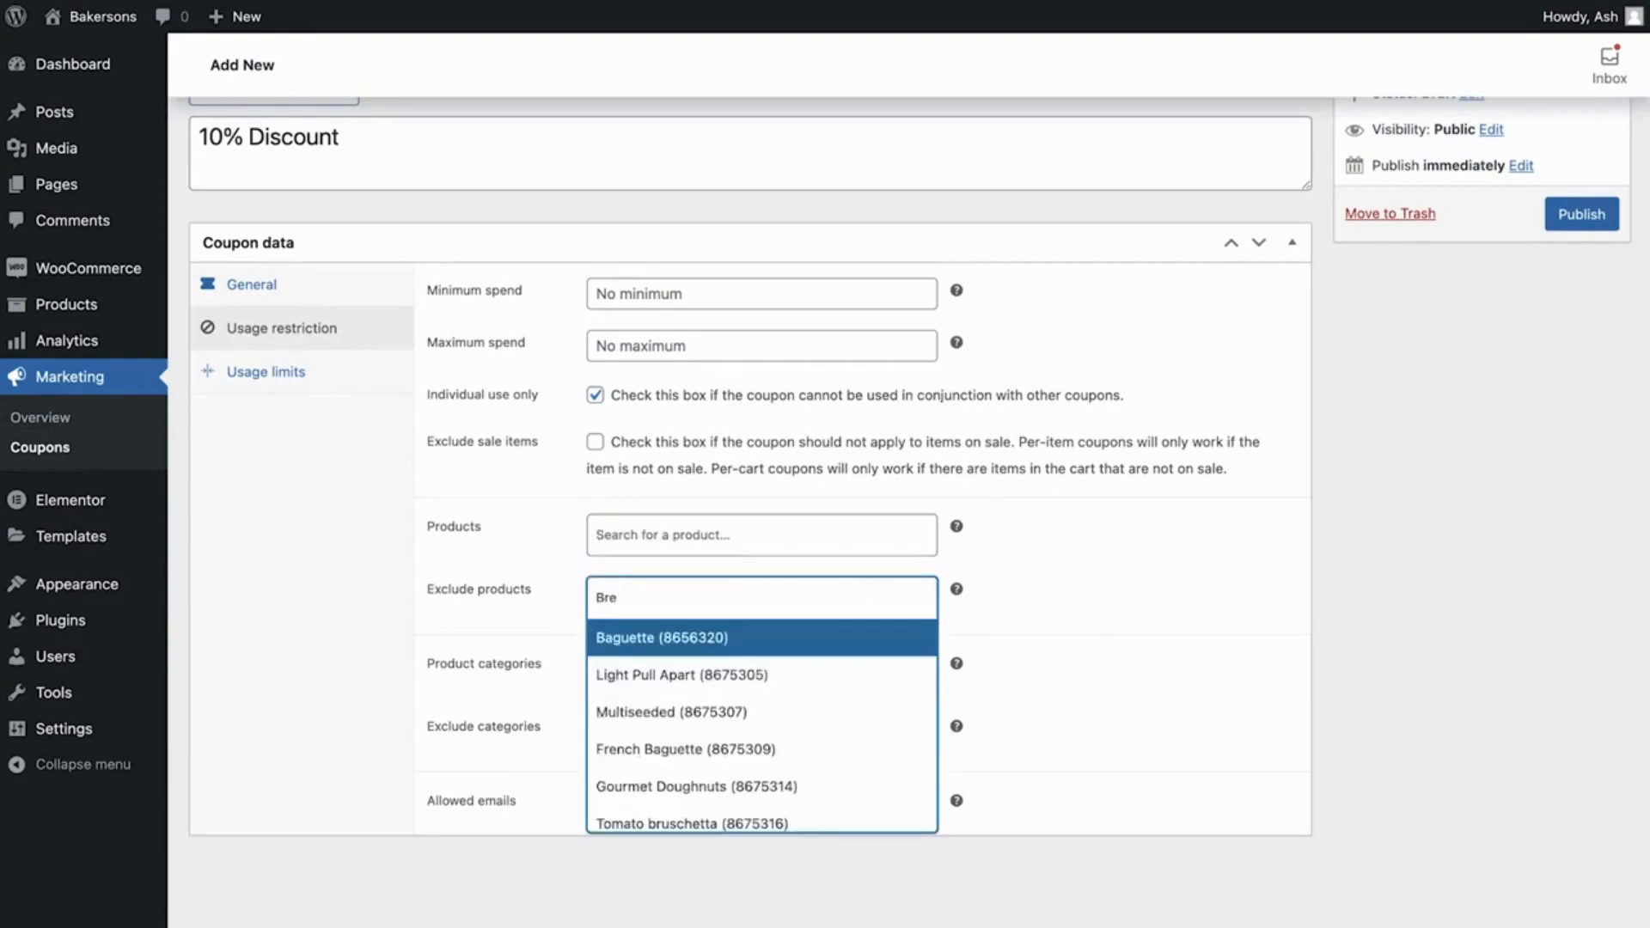
{"action": "key", "text": "BackSpace"}
{"action": "key", "text": "BackSpace"}
{"action": "key", "text": "BackSpace"}
- View the coupon's product category, excluded category and allowed emails restrictions without setting any of them
{"action": "left_click", "coordinate": [795, 675]}
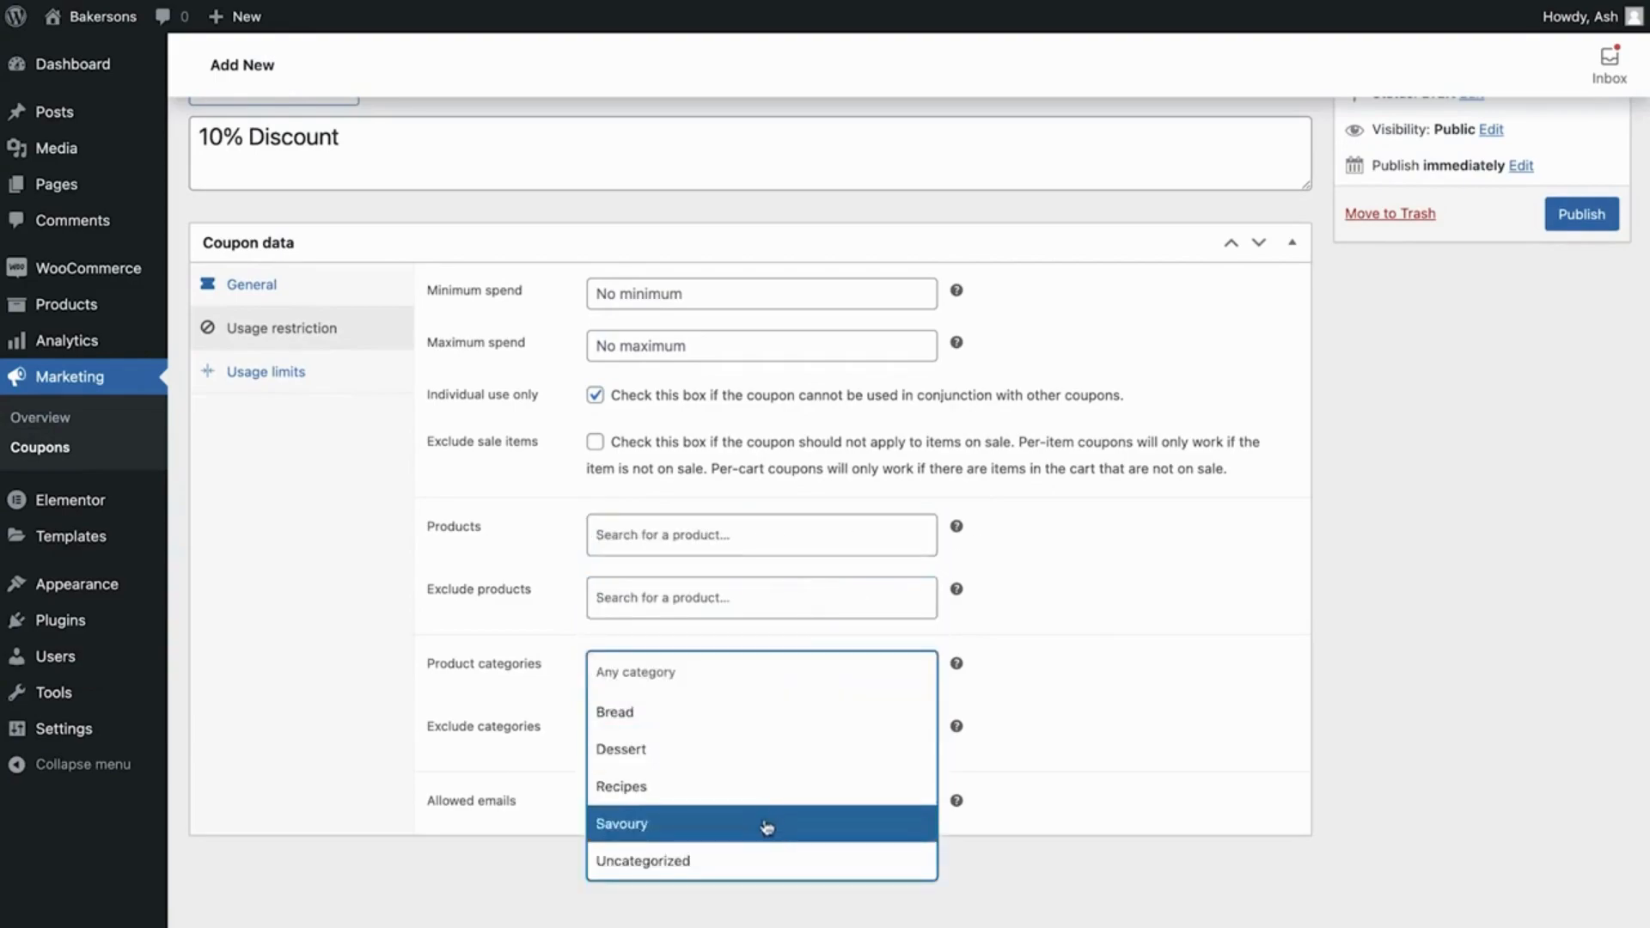
{"action": "left_click", "coordinate": [765, 677]}
{"action": "left_click", "coordinate": [747, 733]}
{"action": "left_click", "coordinate": [748, 735]}
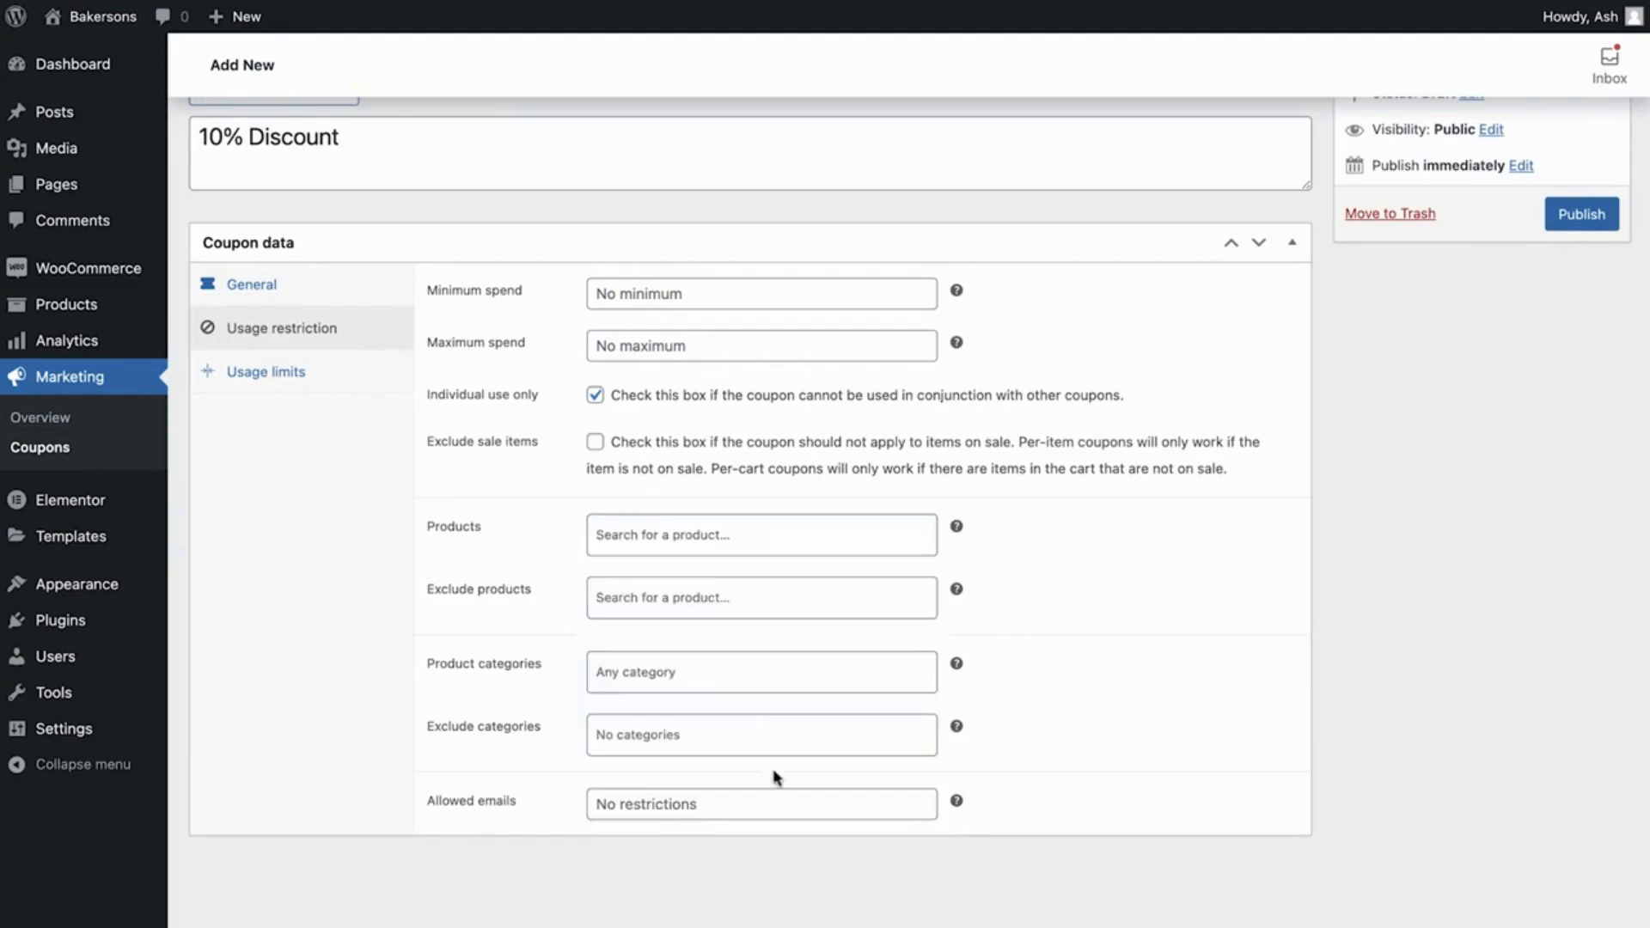
{"action": "left_click", "coordinate": [829, 810]}
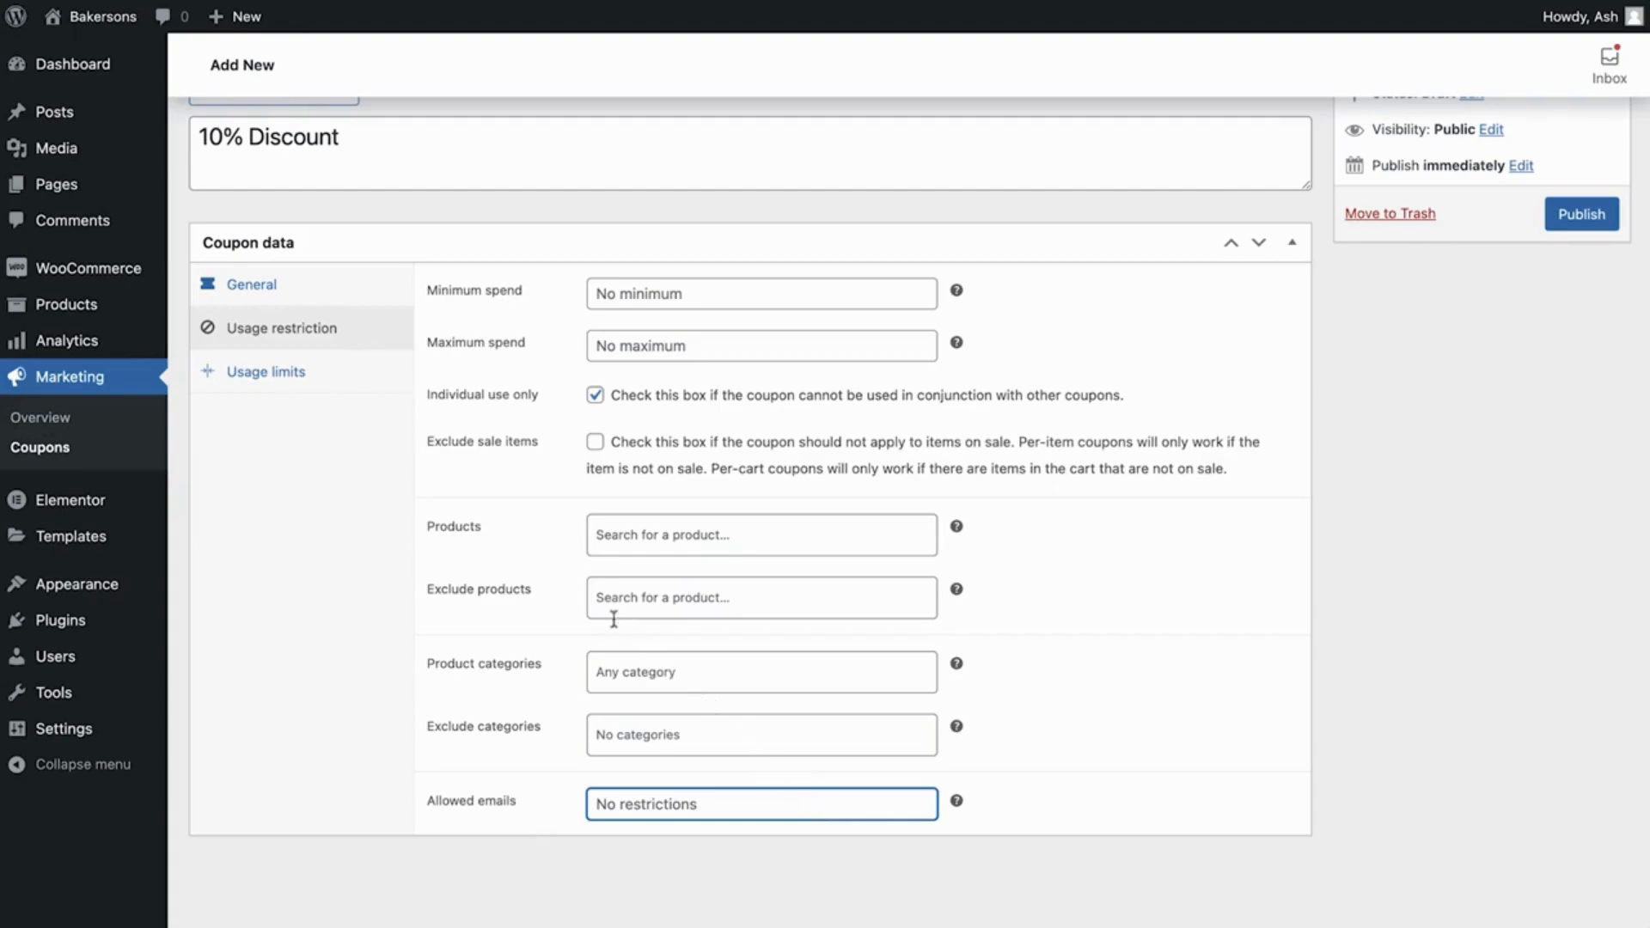
- Try a coupon usage limit of 5 and an item limit of 5, clearing each value again
{"action": "left_click", "coordinate": [338, 389]}
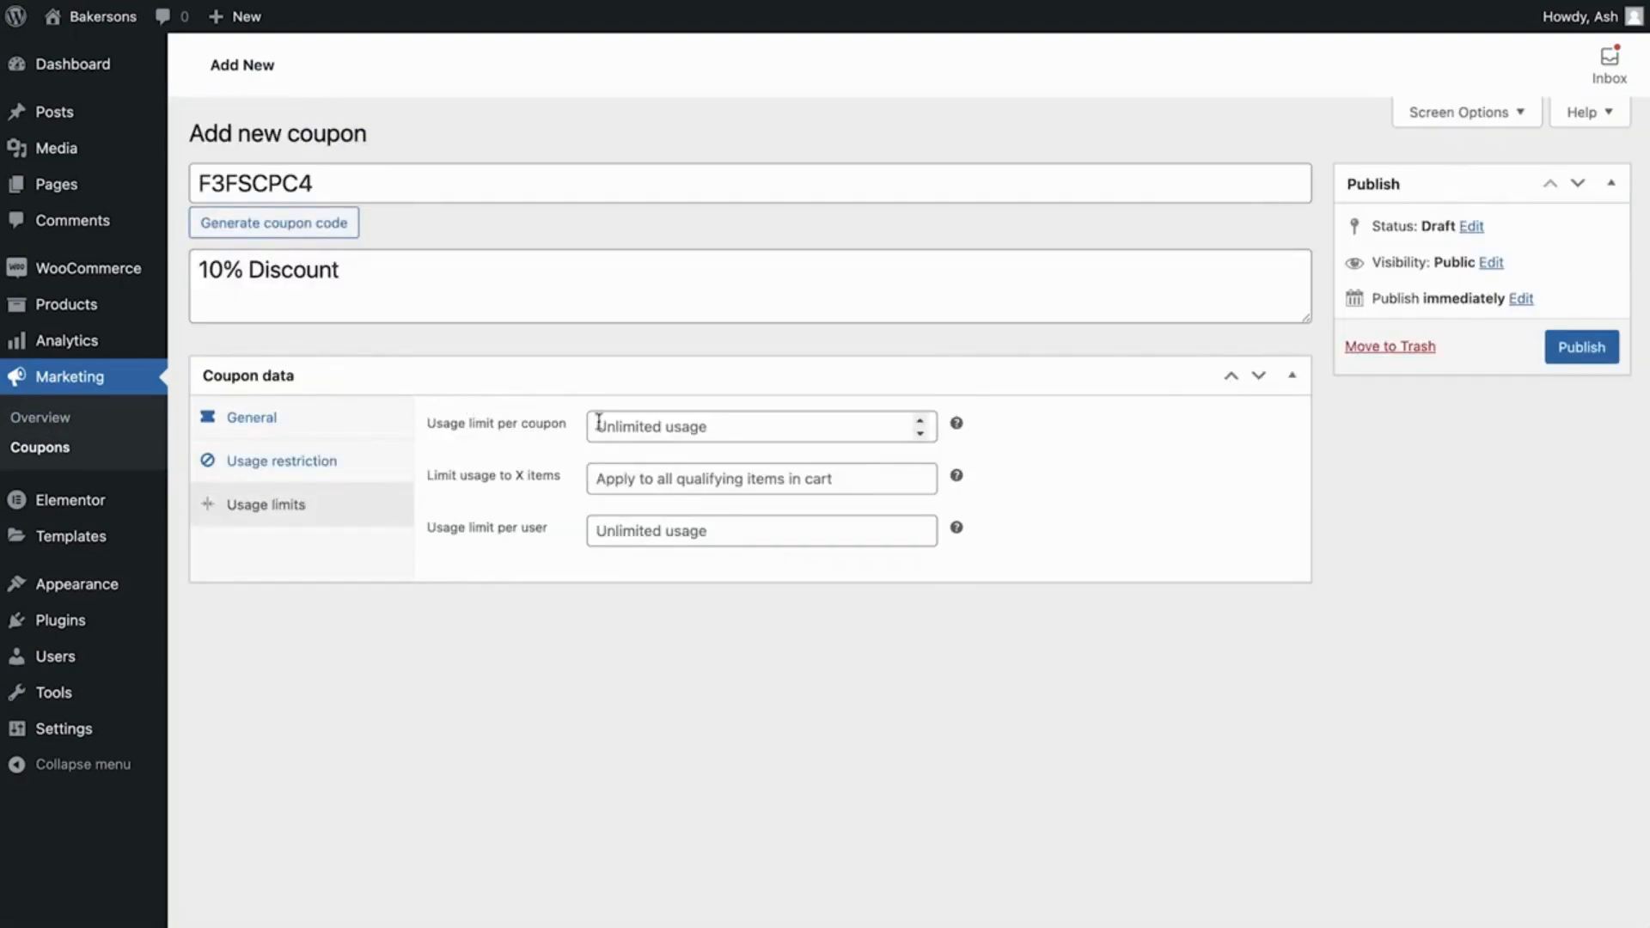
{"action": "left_click", "coordinate": [918, 420]}
{"action": "left_click", "coordinate": [918, 420]}
{"action": "left_click", "coordinate": [918, 420]}
{"action": "left_click", "coordinate": [919, 420]}
{"action": "left_click", "coordinate": [919, 420]}
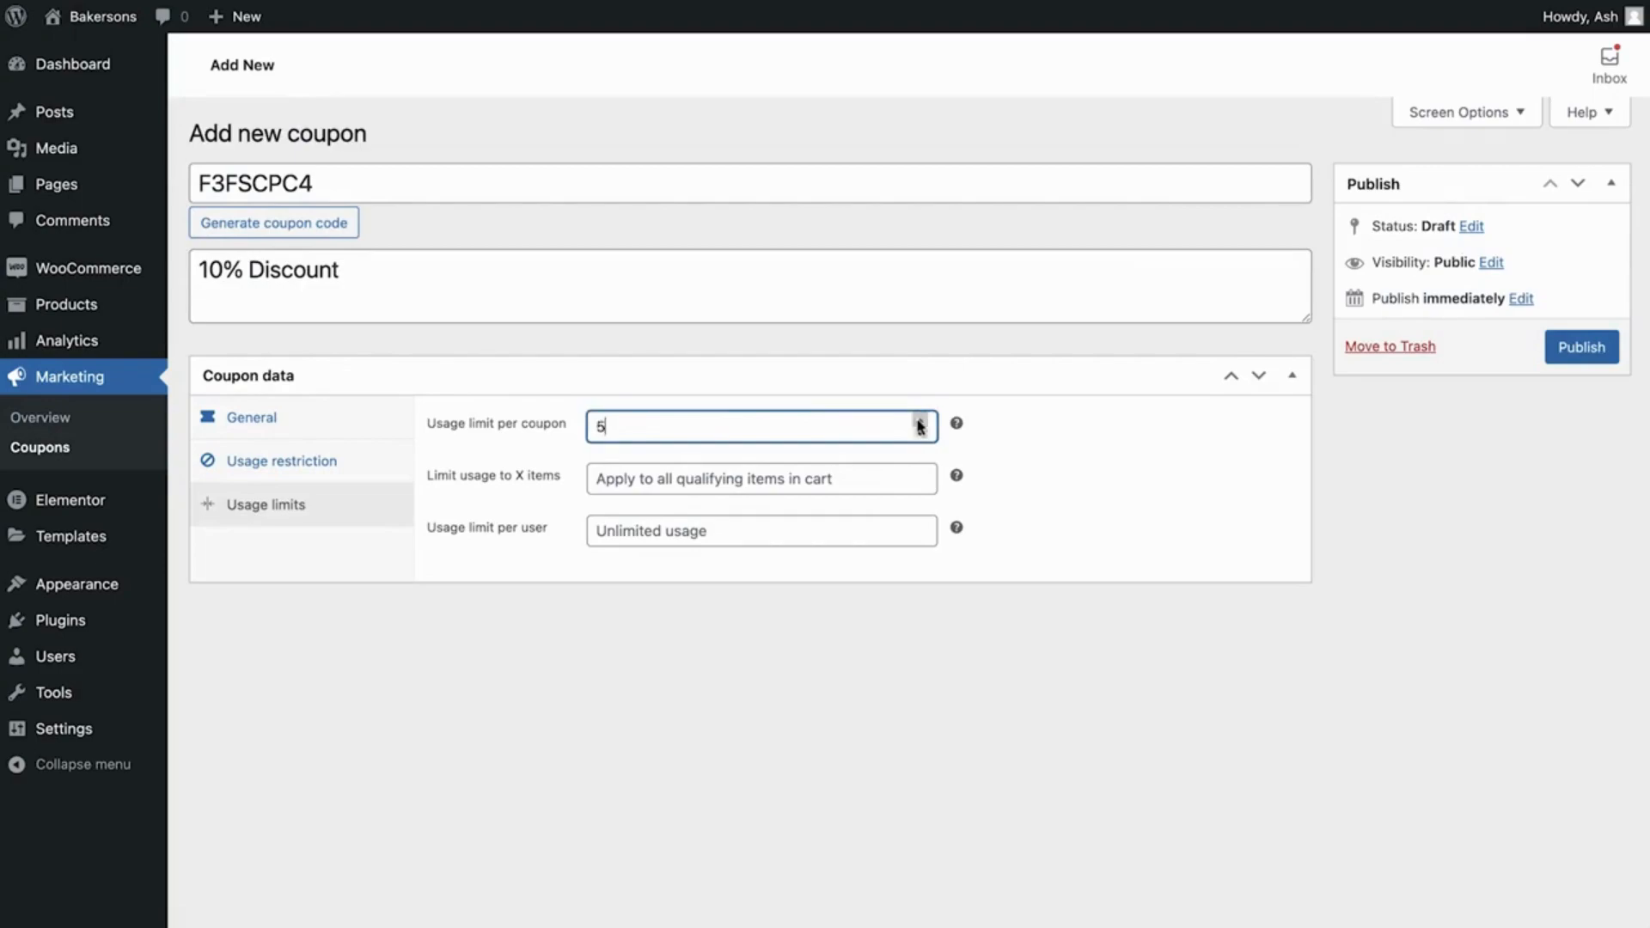
{"action": "key", "text": "BackSpace"}
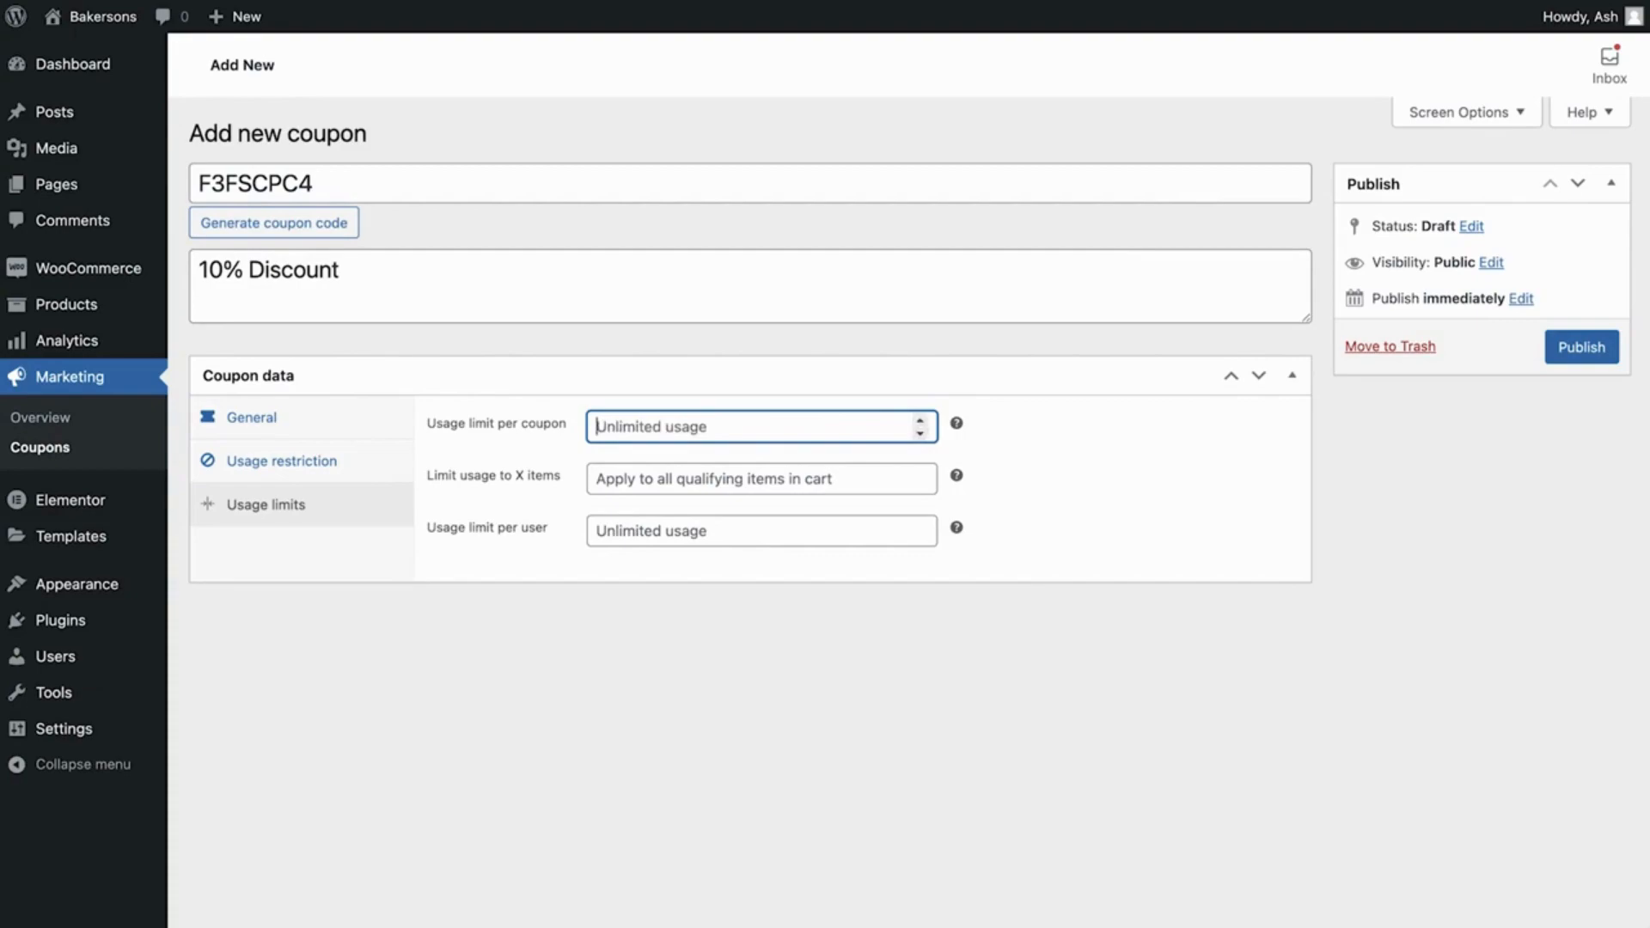
{"action": "left_click", "coordinate": [920, 472]}
{"action": "left_click", "coordinate": [920, 472]}
{"action": "left_click", "coordinate": [920, 472]}
{"action": "left_click", "coordinate": [920, 472]}
{"action": "left_click", "coordinate": [921, 472]}
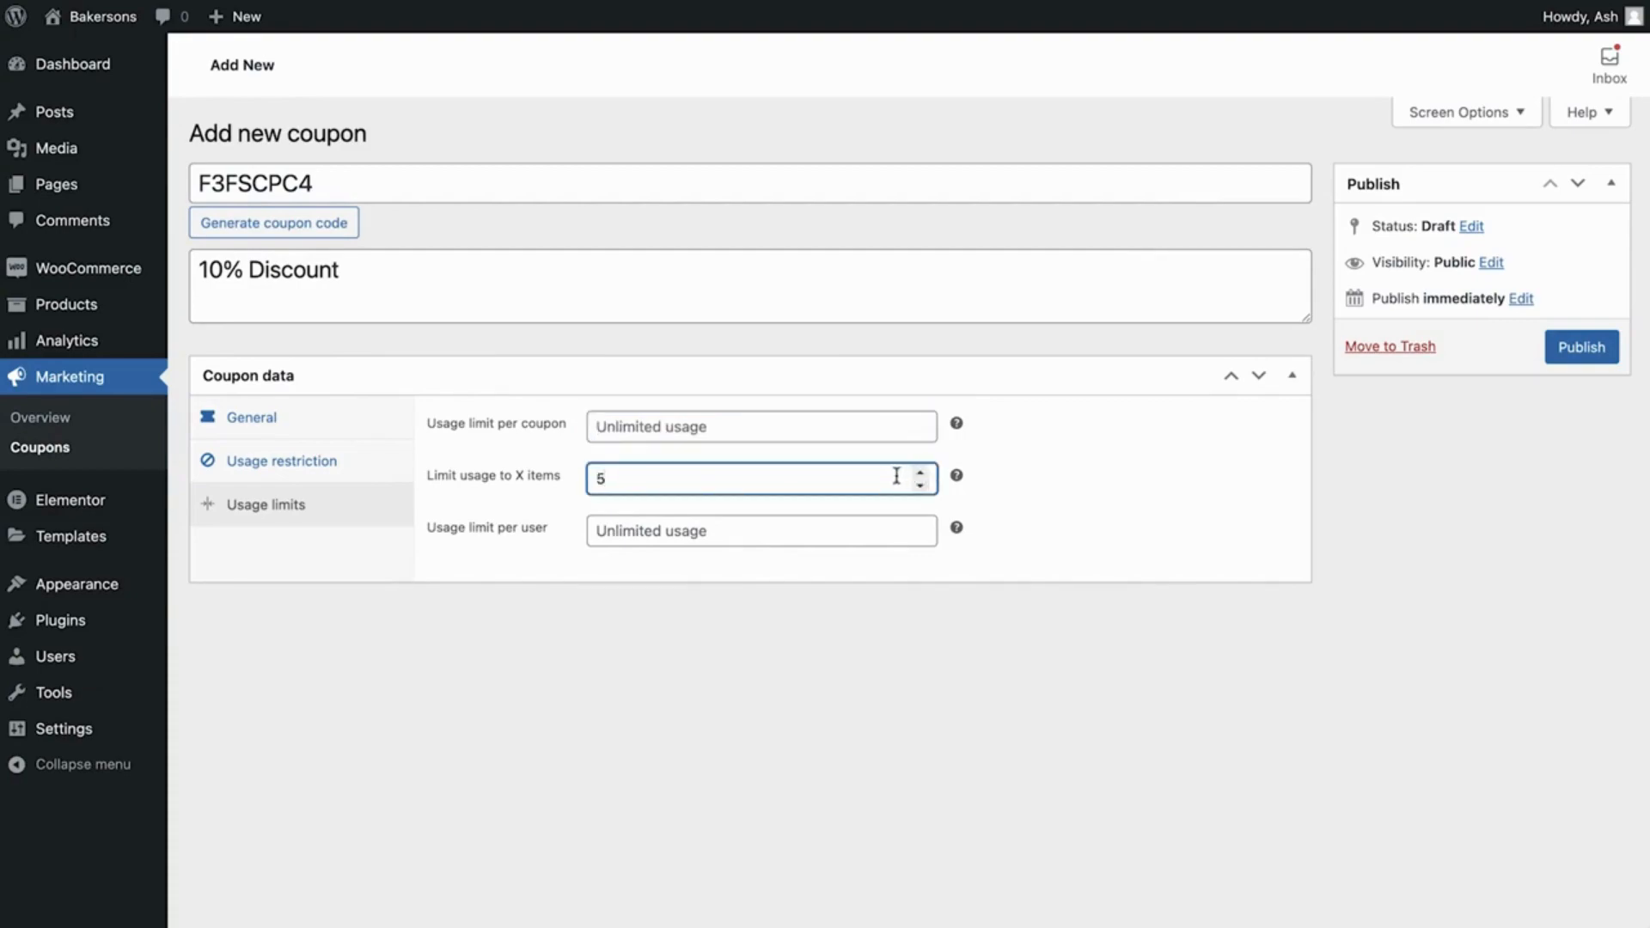
{"action": "key", "text": "BackSpace"}
- Set the coupon's usage limit per user to 1 and publish the coupon
{"action": "left_click", "coordinate": [926, 523]}
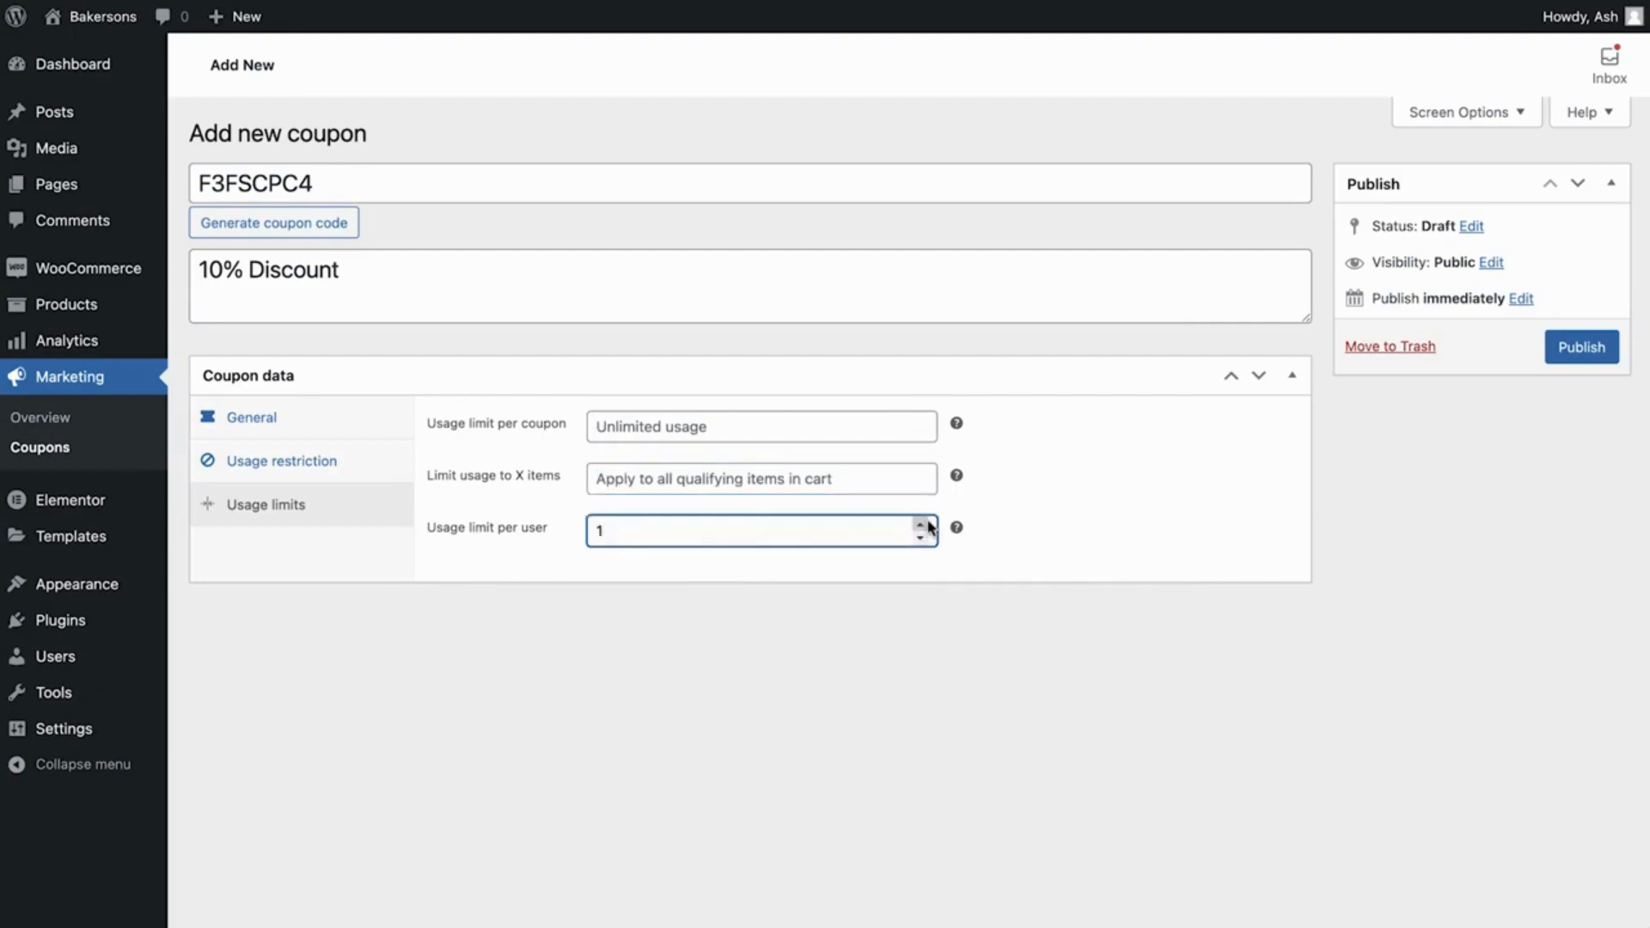
{"action": "left_click", "coordinate": [1020, 538]}
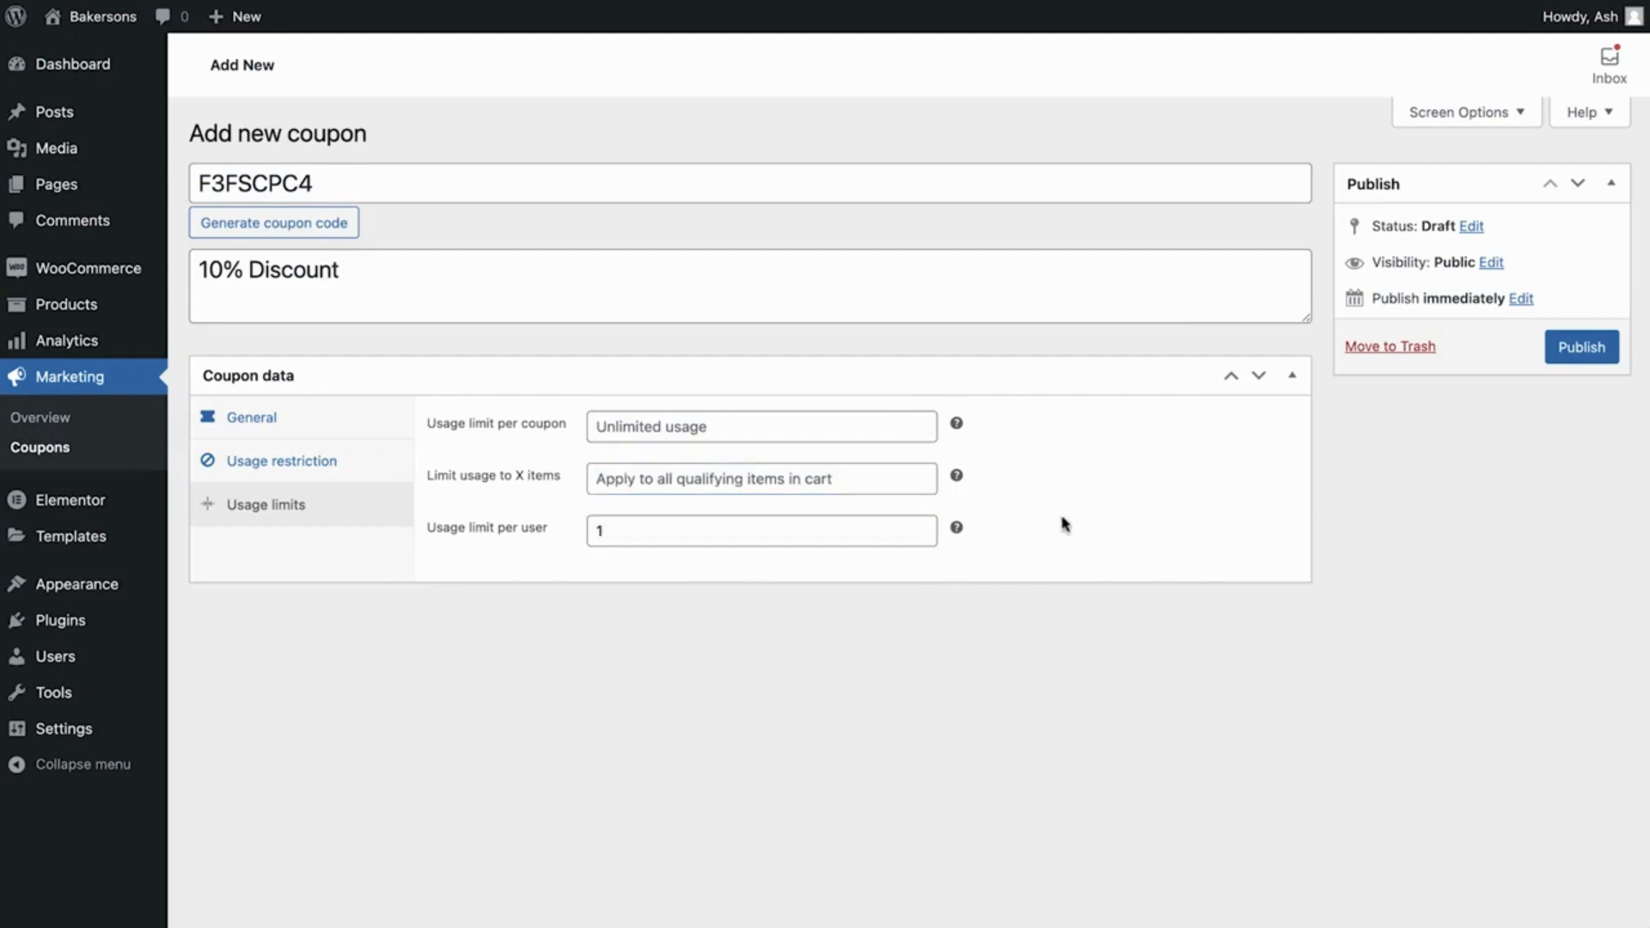
{"action": "left_click", "coordinate": [1583, 347]}
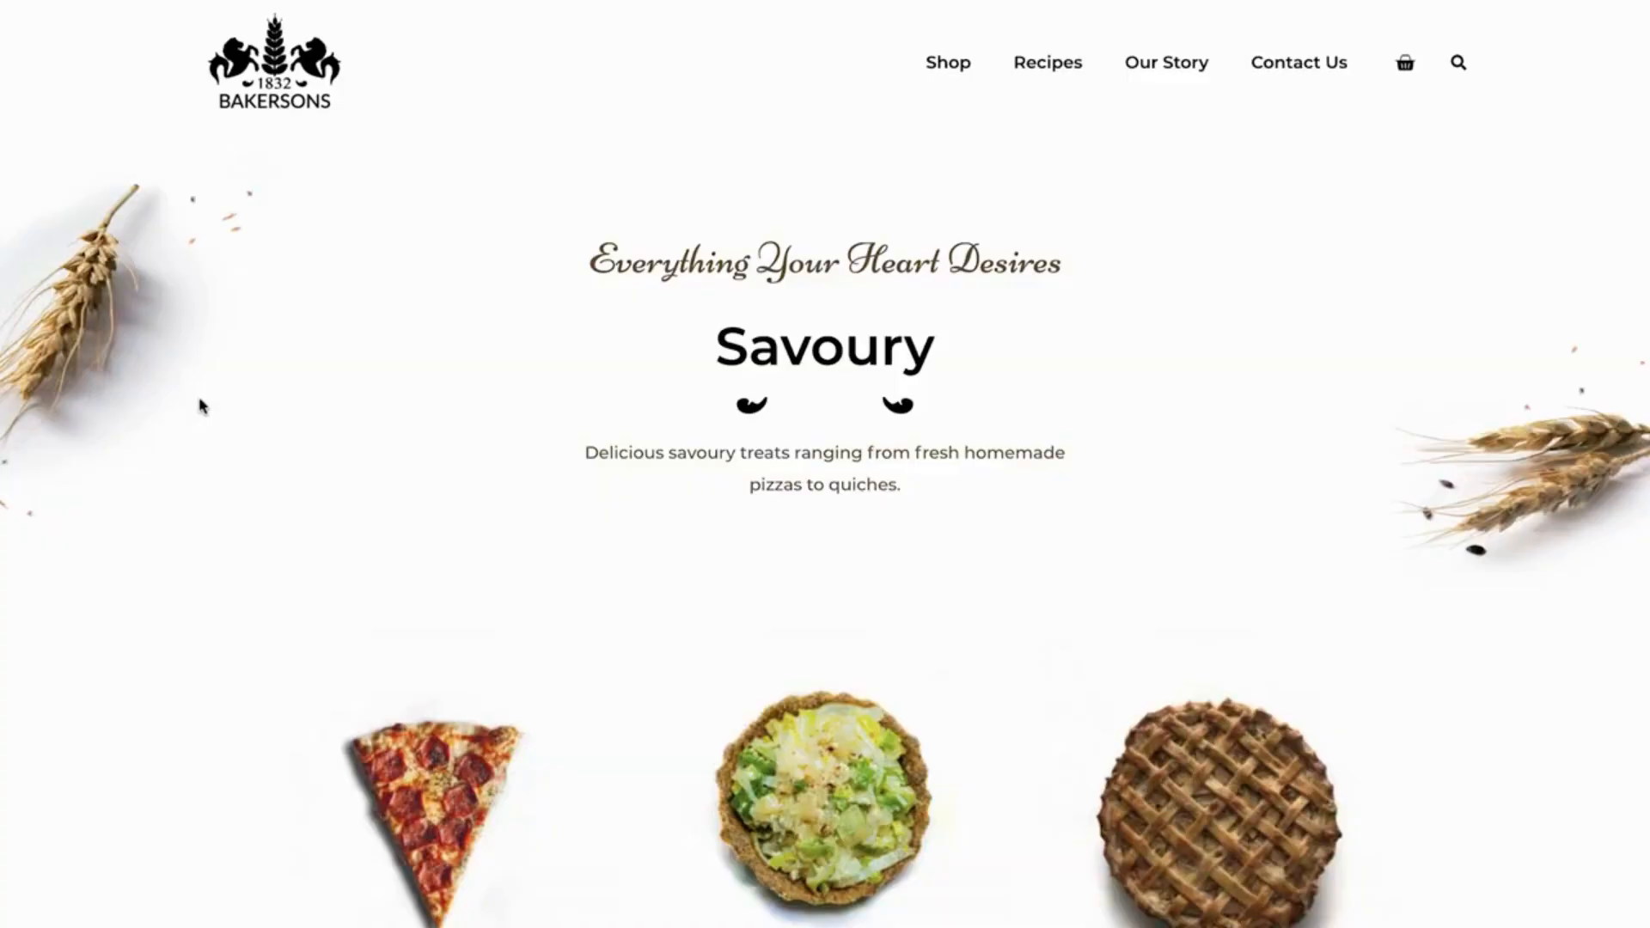
- Add the Crispy Italian Pizza from the storefront's Savoury page to the cart
{"action": "scroll", "coordinate": [200, 406], "scroll_direction": "down", "scroll_amount": 5}
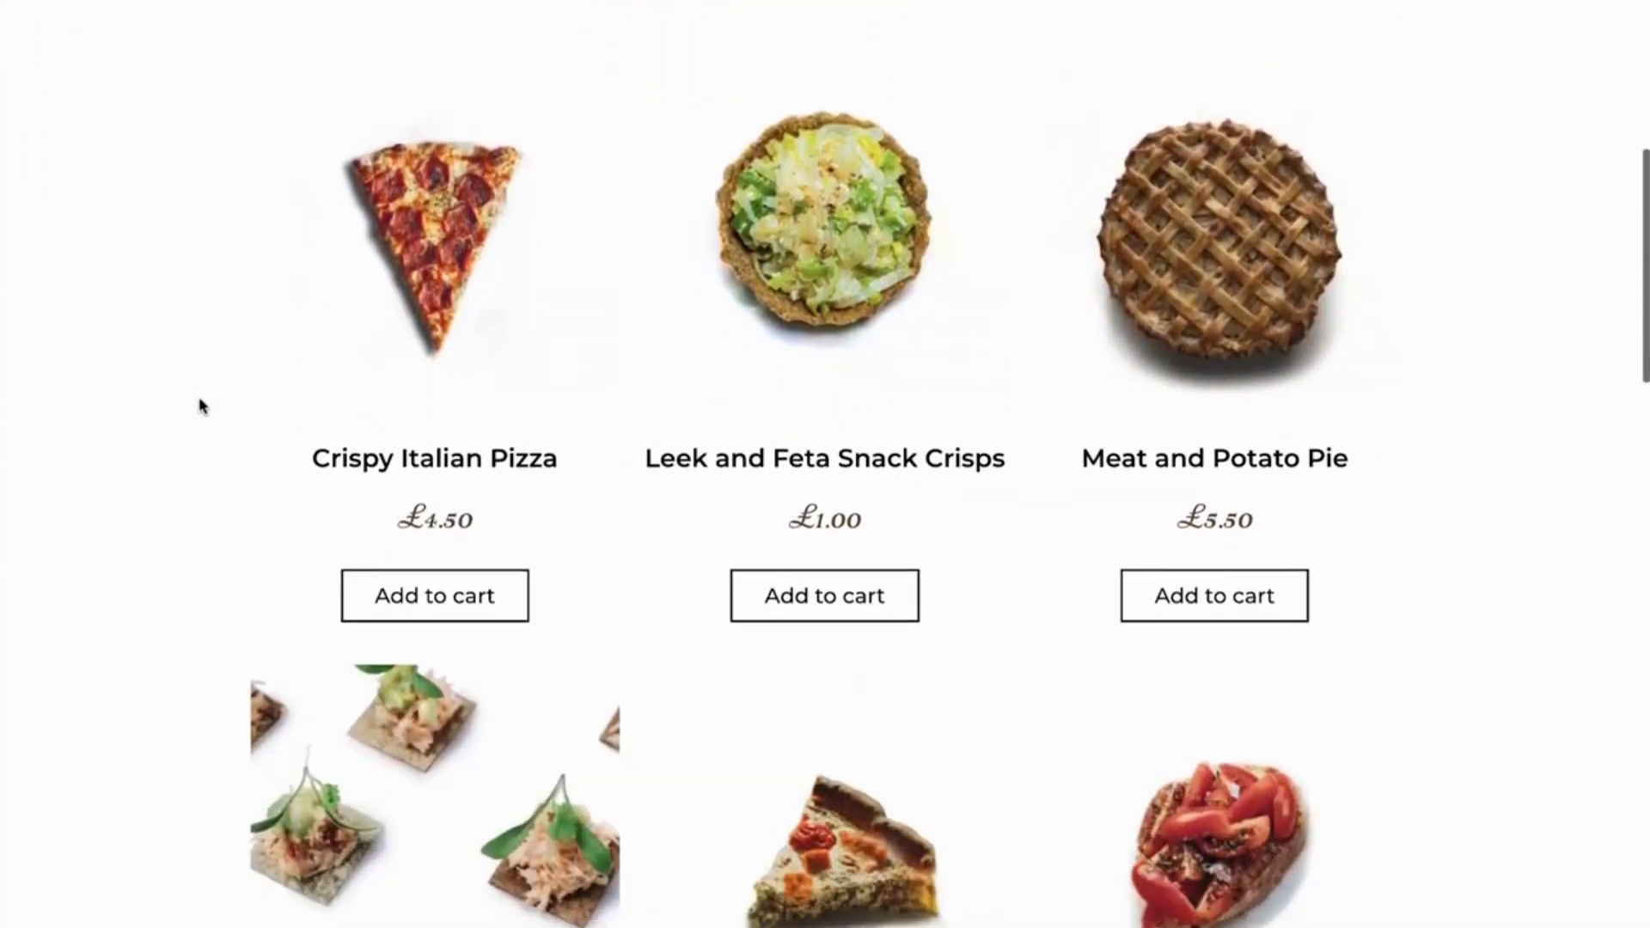
{"action": "scroll", "coordinate": [200, 405], "scroll_direction": "down", "scroll_amount": 1}
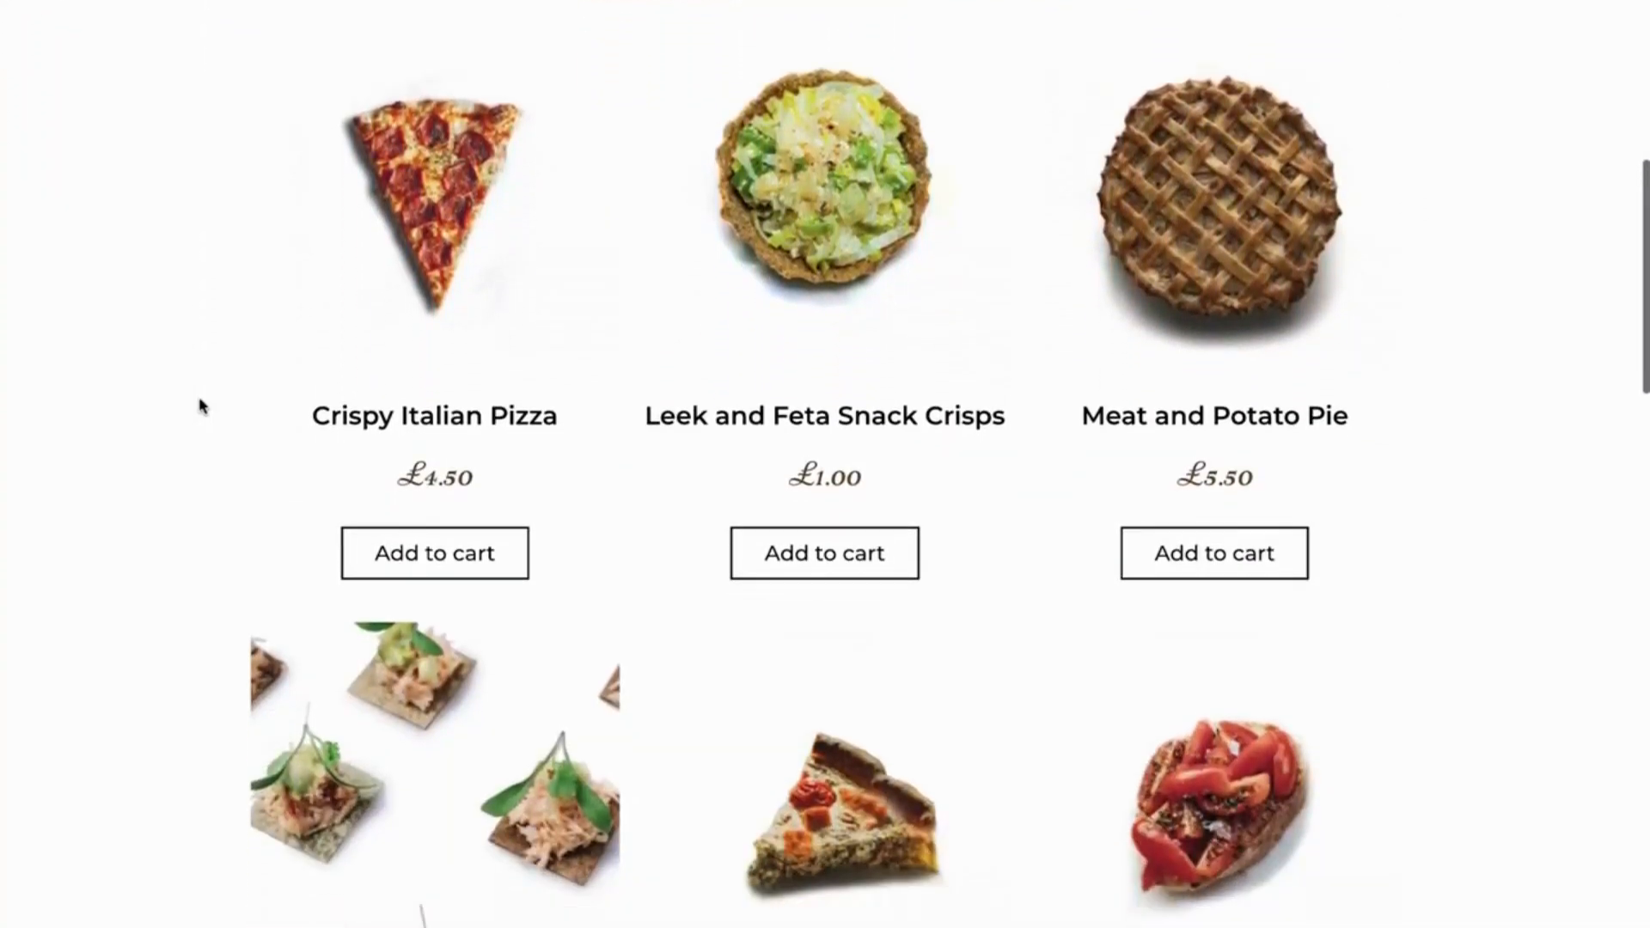
{"action": "left_click", "coordinate": [439, 551]}
- Paste the new discount coupon's code into the cart and apply it
{"action": "scroll", "coordinate": [301, 514], "scroll_direction": "down", "scroll_amount": 4}
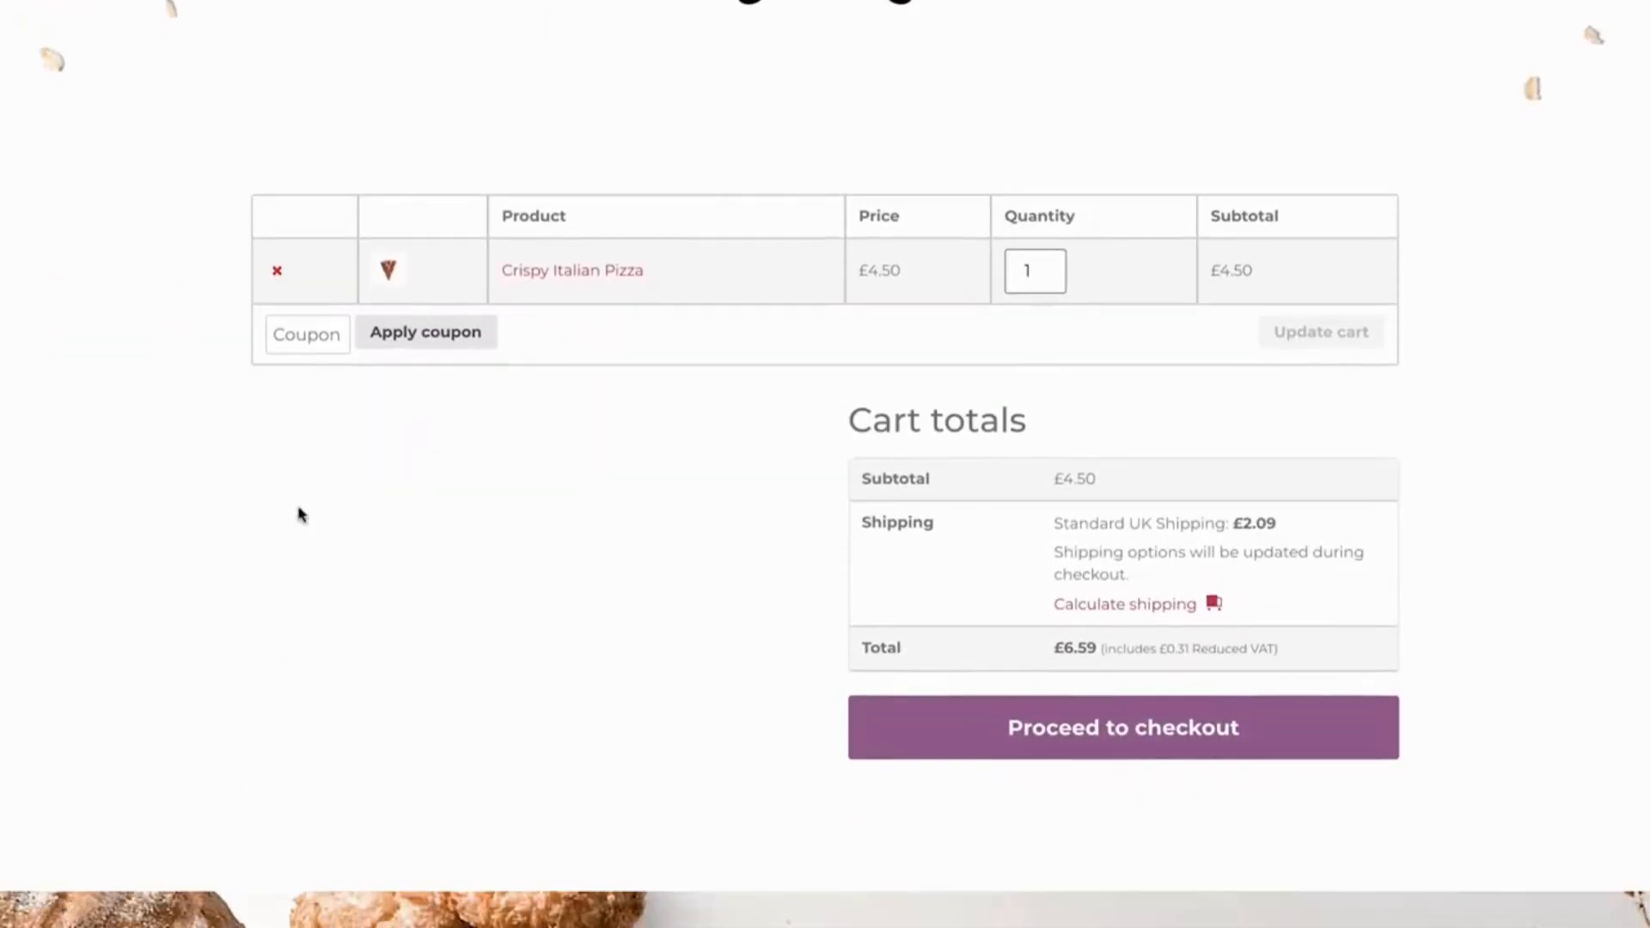
{"action": "left_click", "coordinate": [320, 335]}
{"action": "key", "text": "ctrl+v"}
{"action": "left_click", "coordinate": [427, 335]}
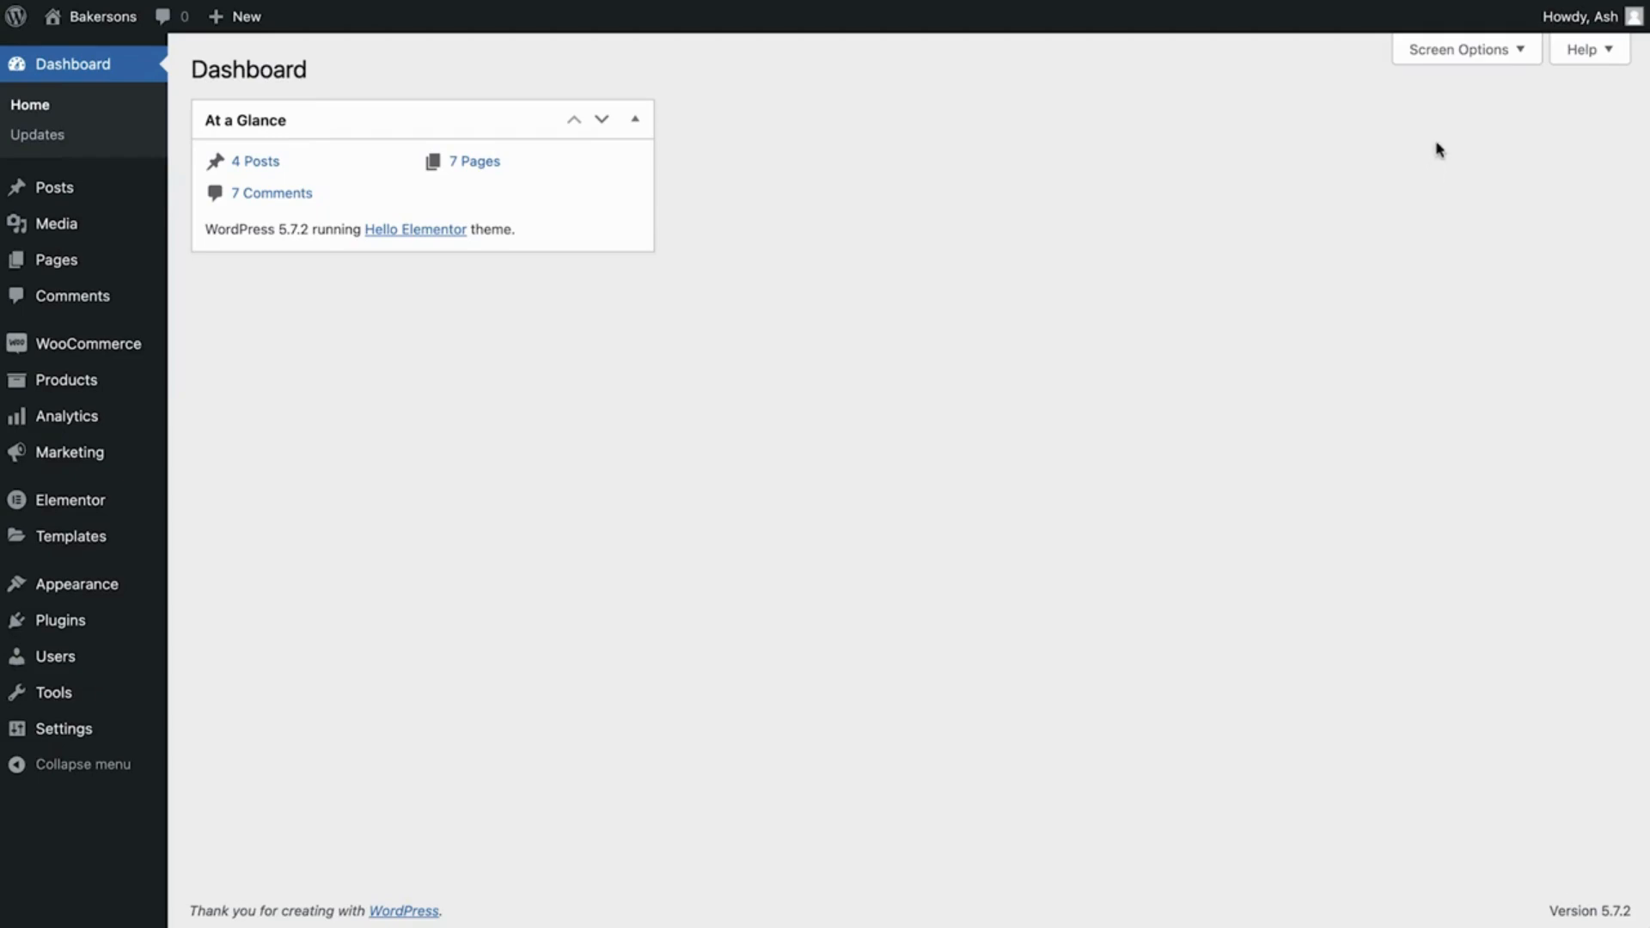
- Show the WooCommerce Status box on the WordPress dashboard through its screen elements
{"action": "left_click", "coordinate": [1462, 61]}
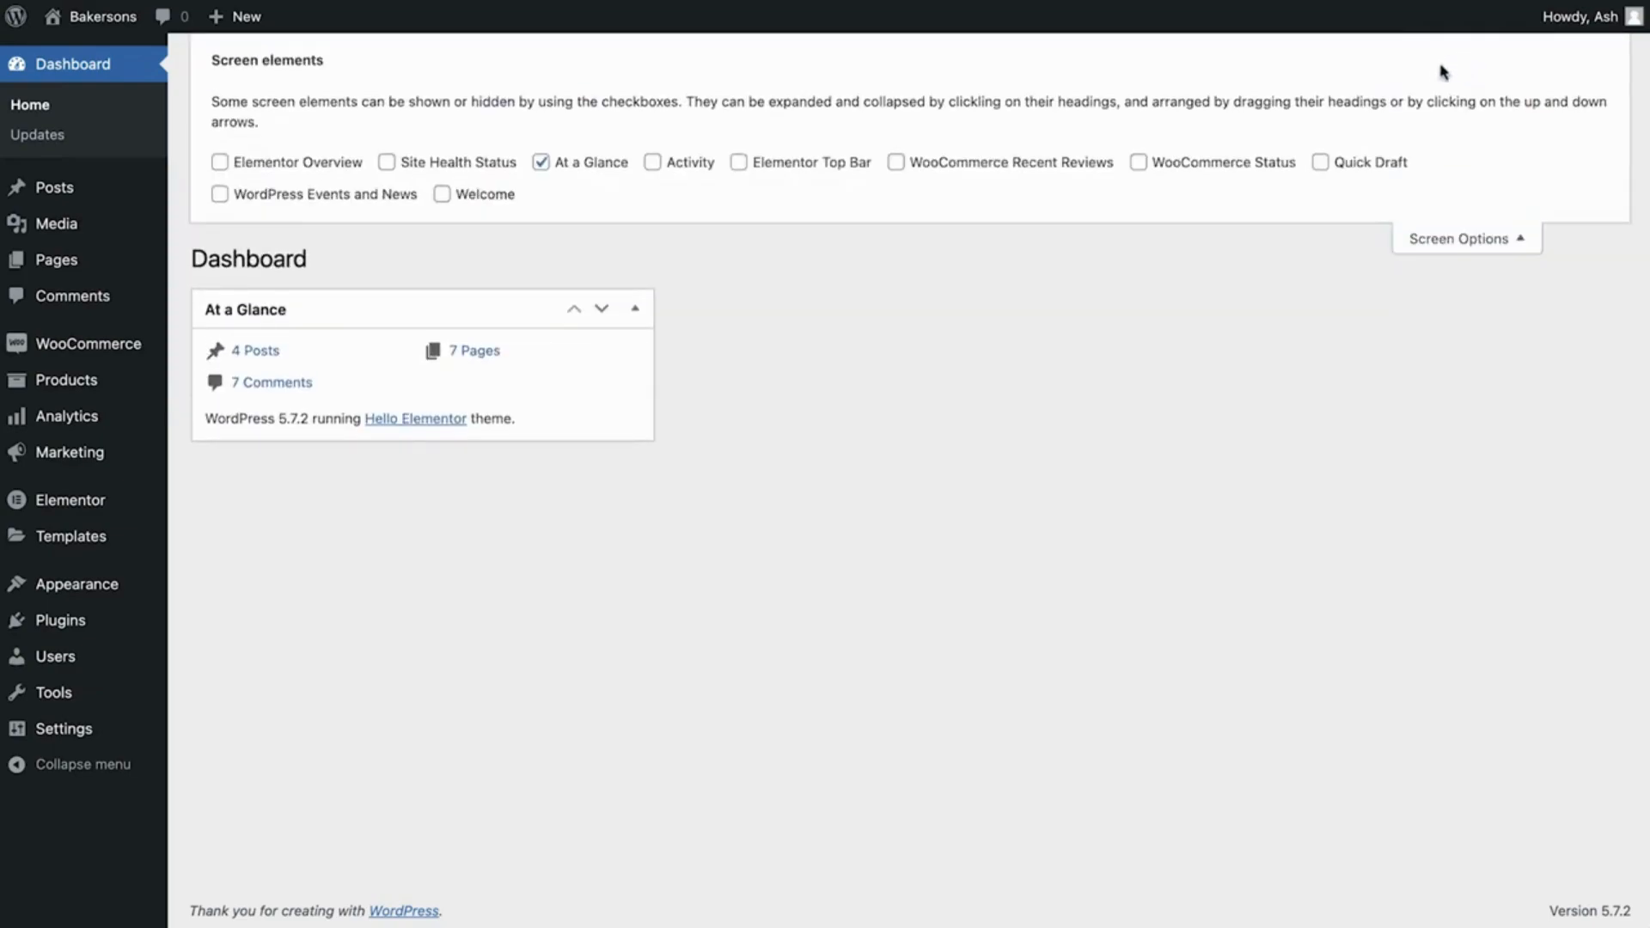
{"action": "left_click", "coordinate": [1224, 165]}
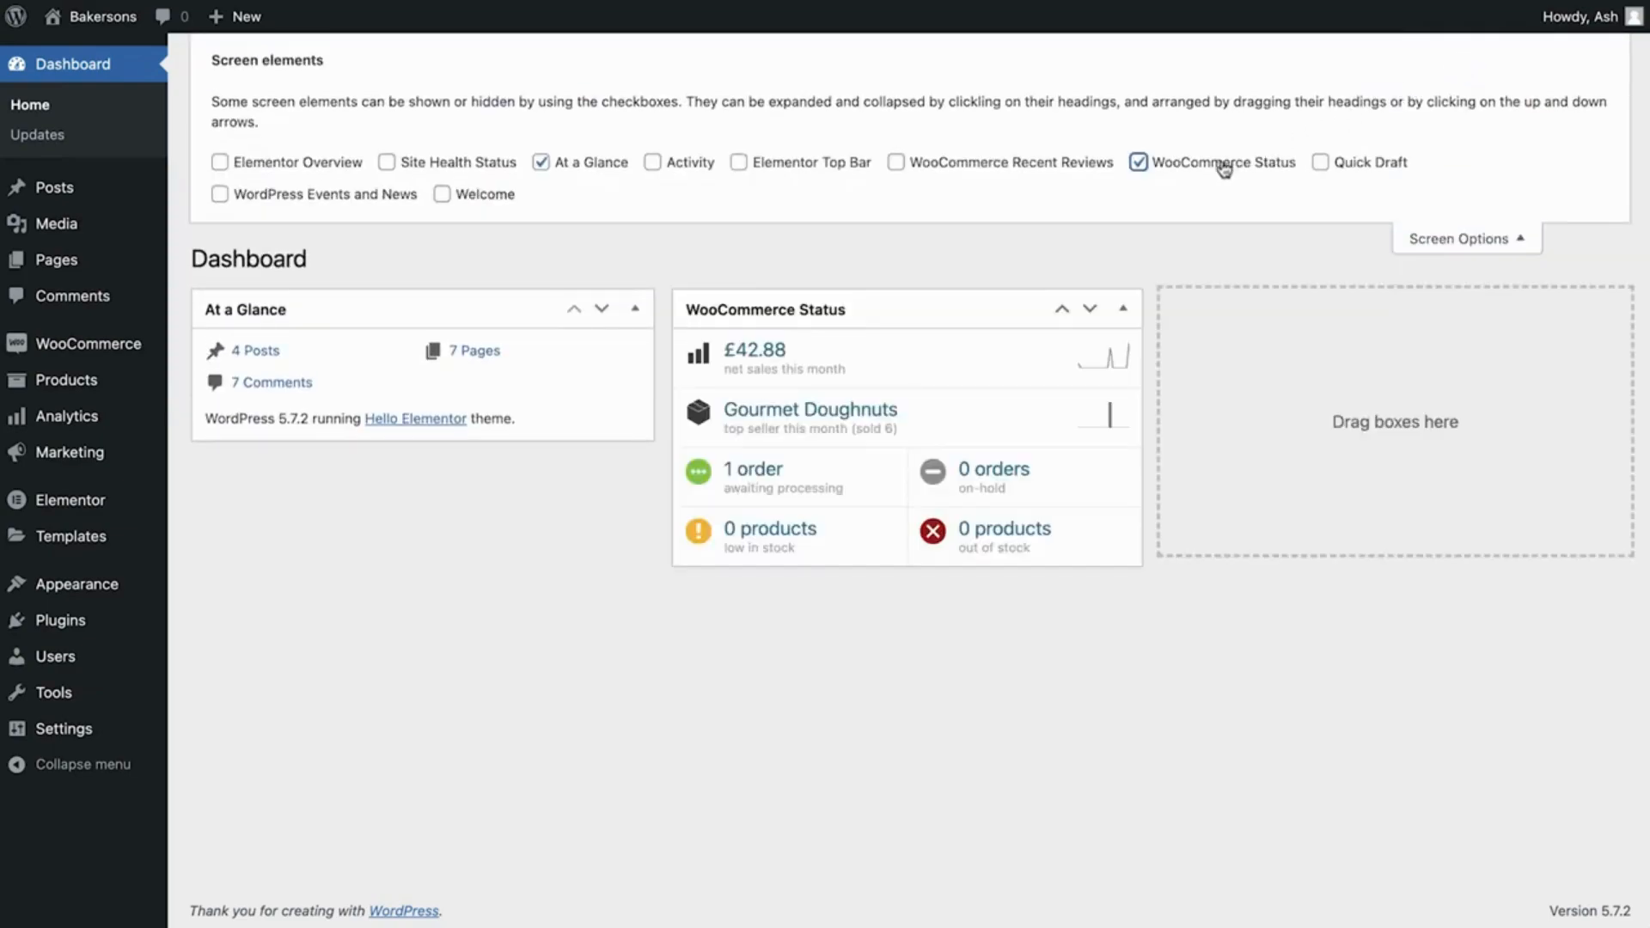
{"action": "left_click", "coordinate": [1512, 239]}
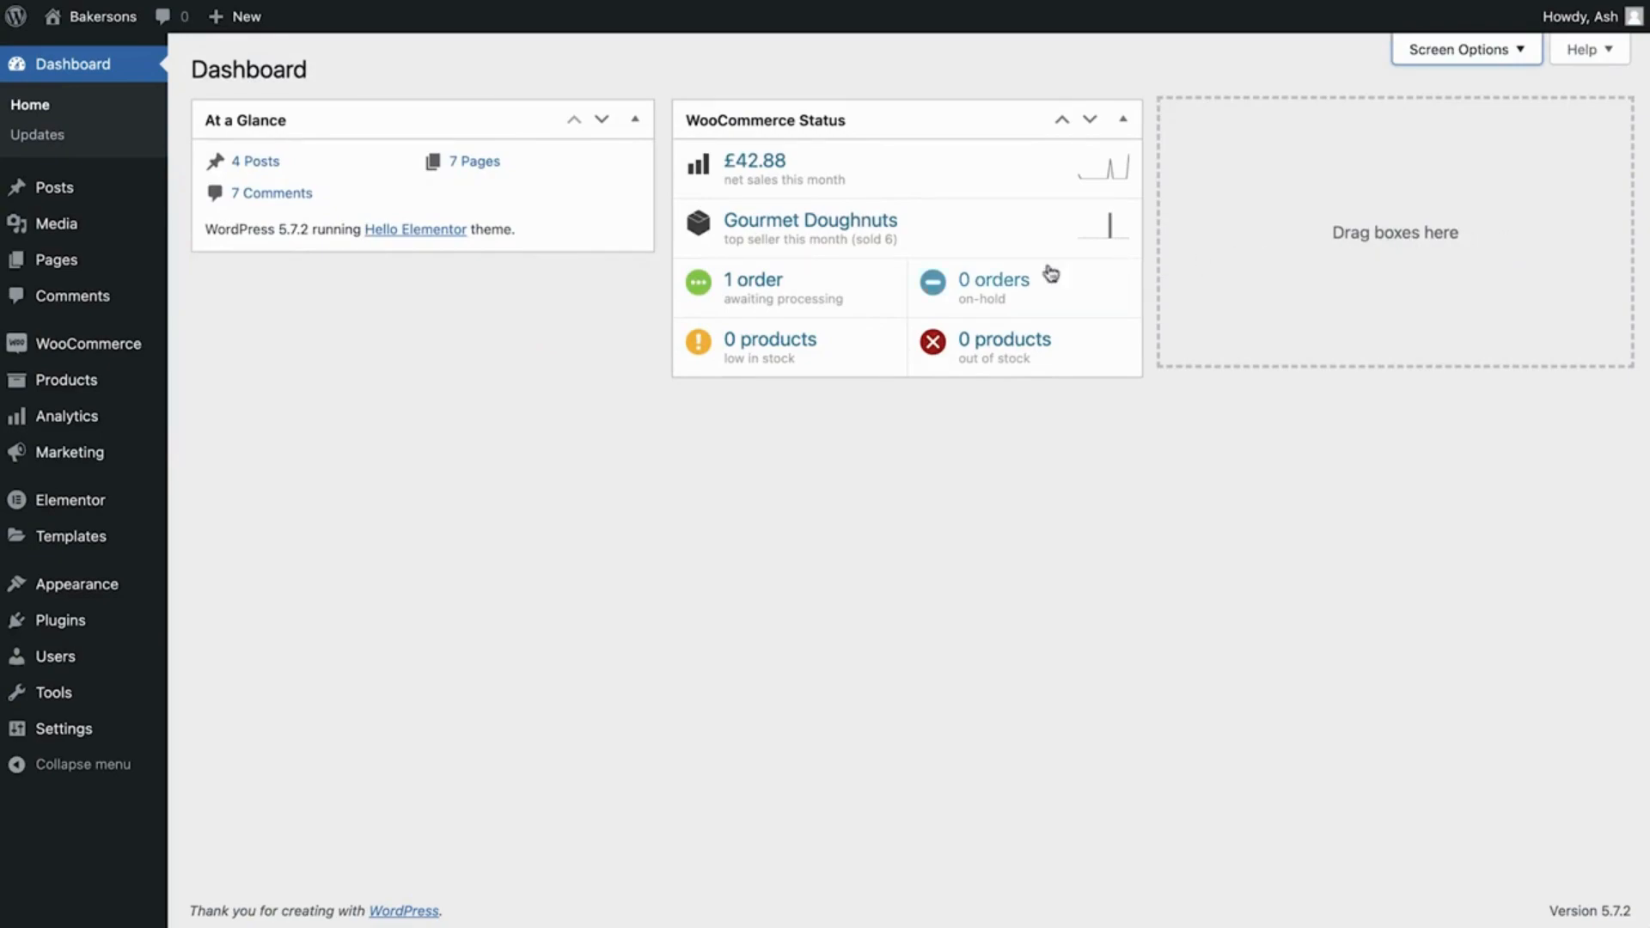
- Open the store's order that is still processing and examine its details, items and custom fields
{"action": "mouse_move", "coordinate": [103, 346]}
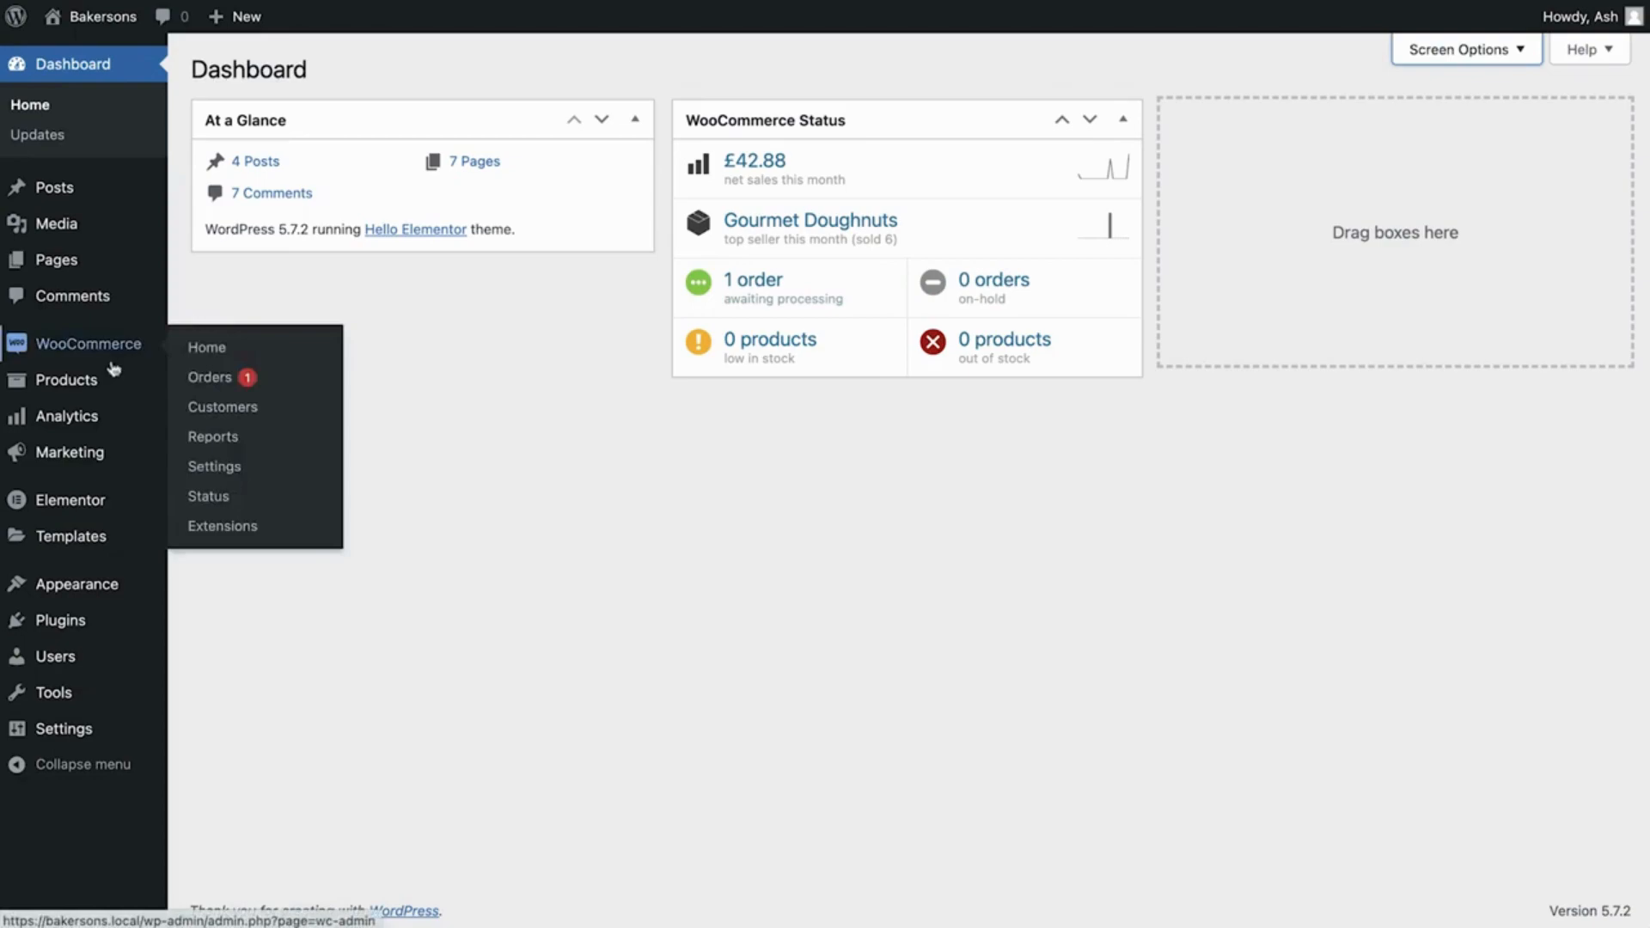
{"action": "left_click", "coordinate": [241, 385]}
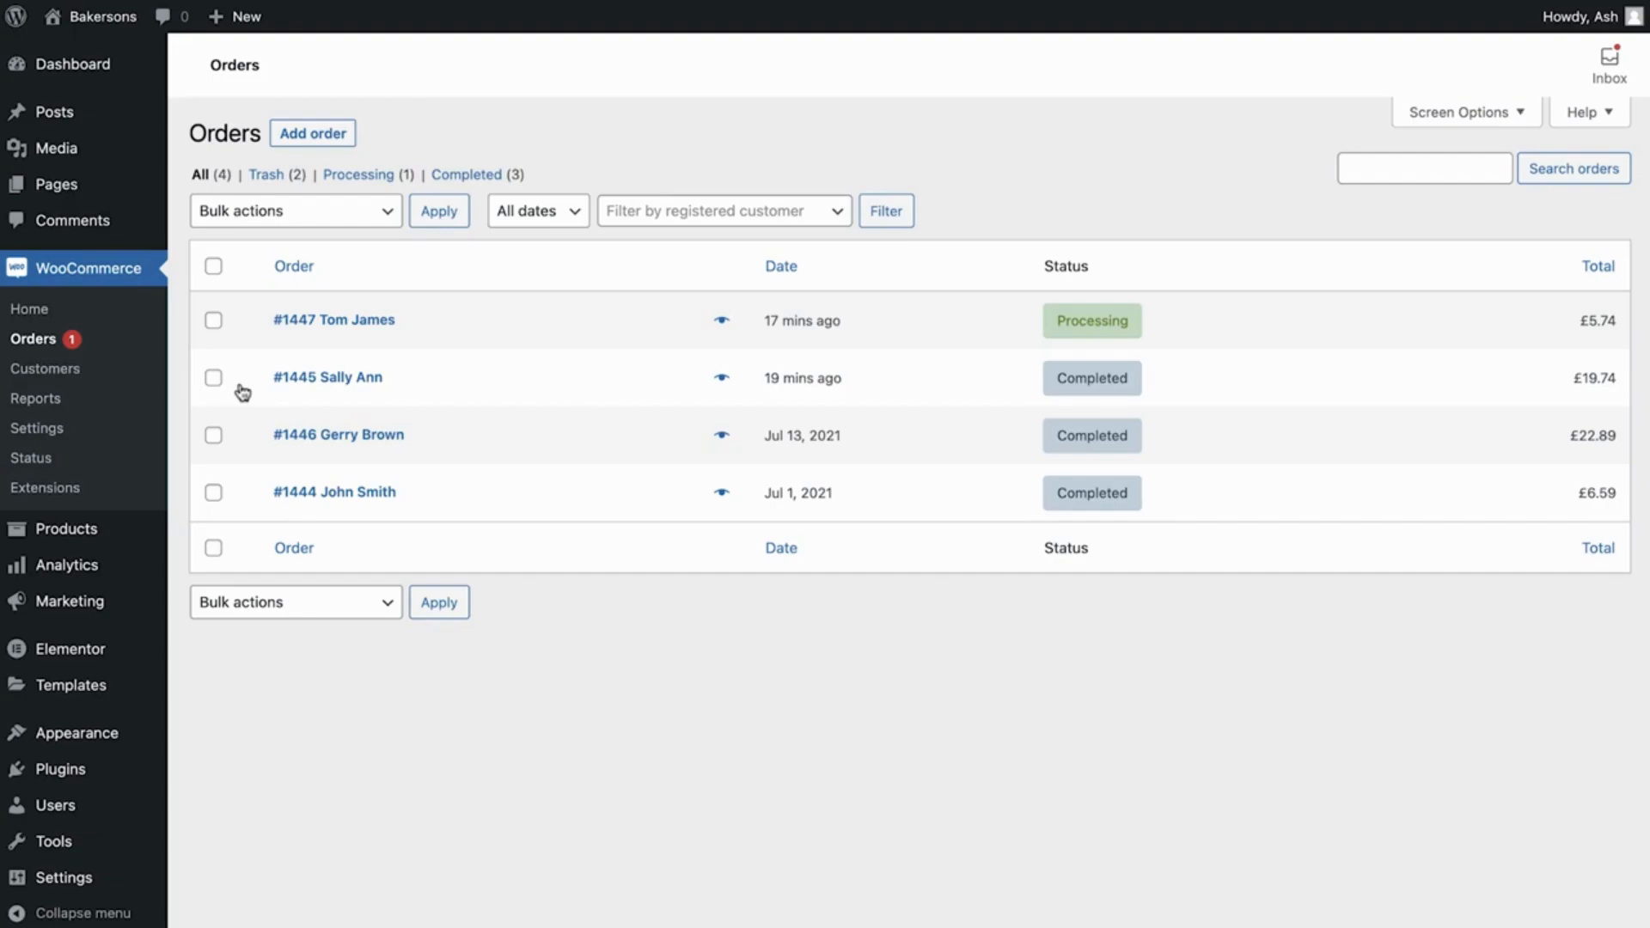
{"action": "left_click", "coordinate": [340, 322]}
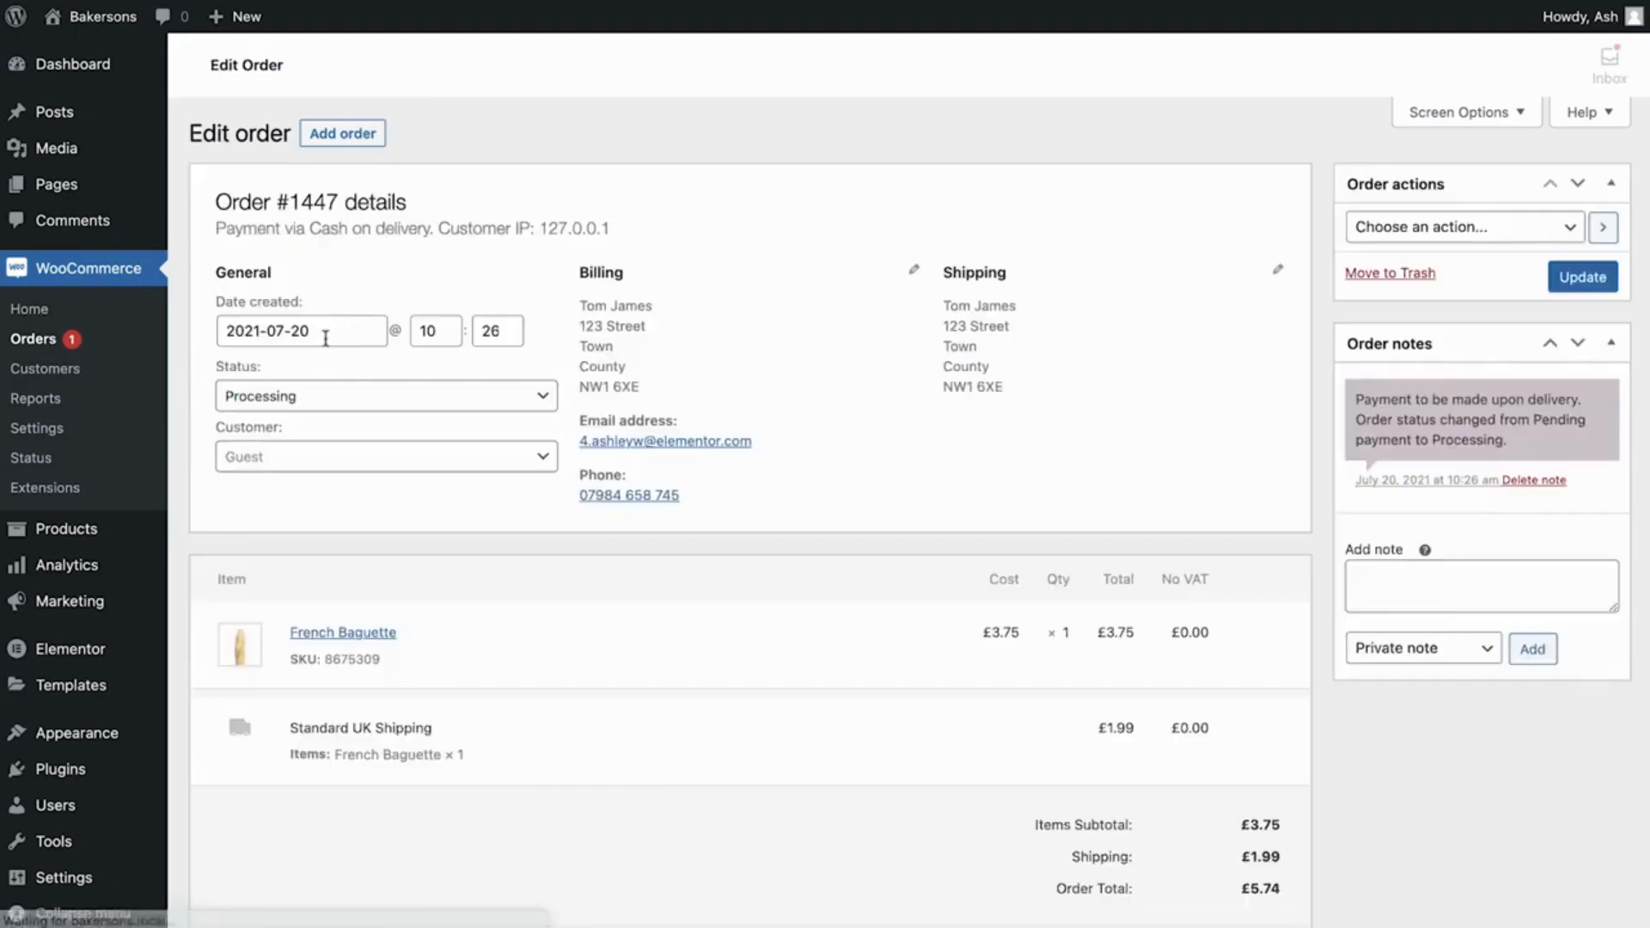
{"action": "scroll", "coordinate": [172, 460], "scroll_direction": "down", "scroll_amount": 7}
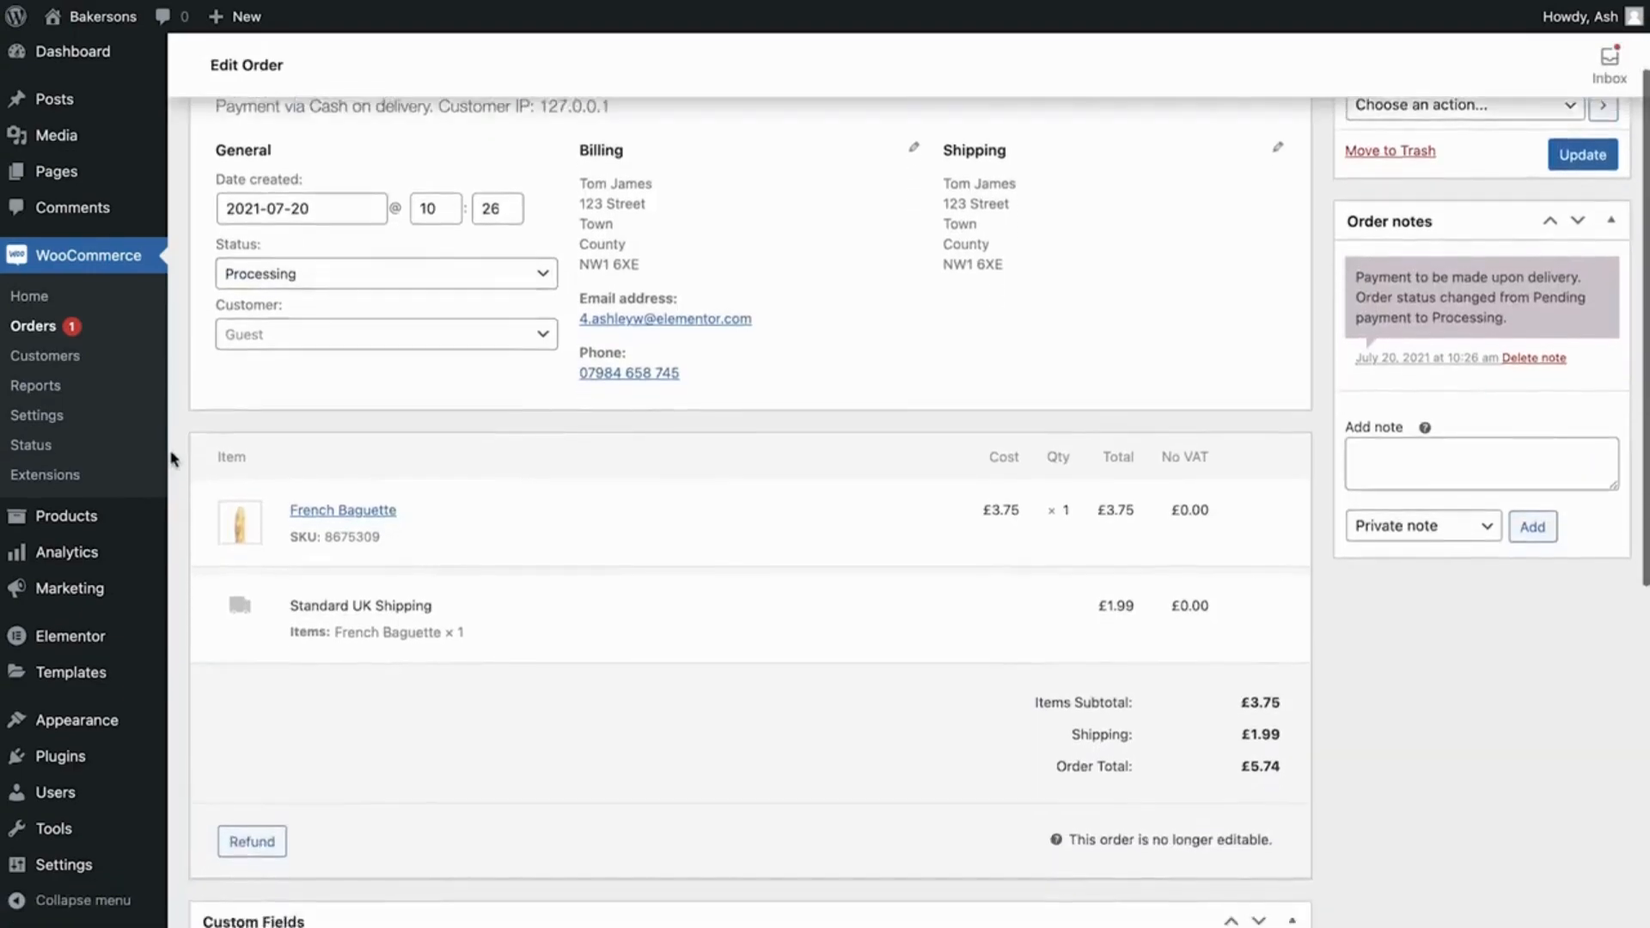
{"action": "scroll", "coordinate": [172, 460], "scroll_direction": "down", "scroll_amount": 2}
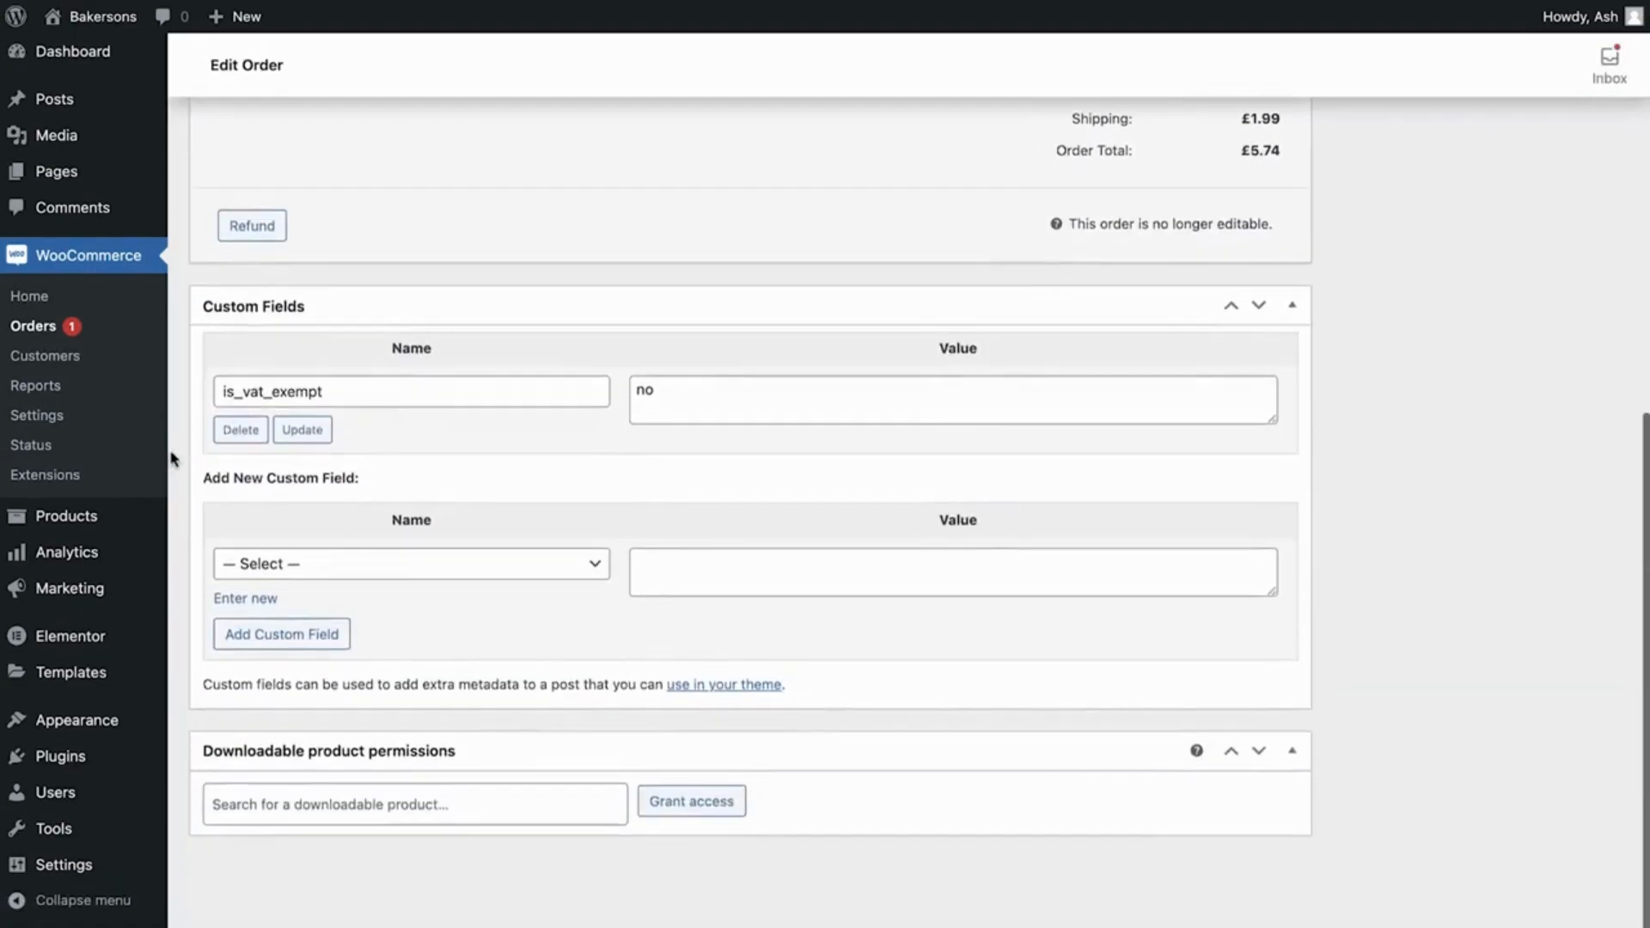
{"action": "scroll", "coordinate": [172, 460], "scroll_direction": "up", "scroll_amount": 3}
{"action": "scroll", "coordinate": [171, 460], "scroll_direction": "up", "scroll_amount": 5}
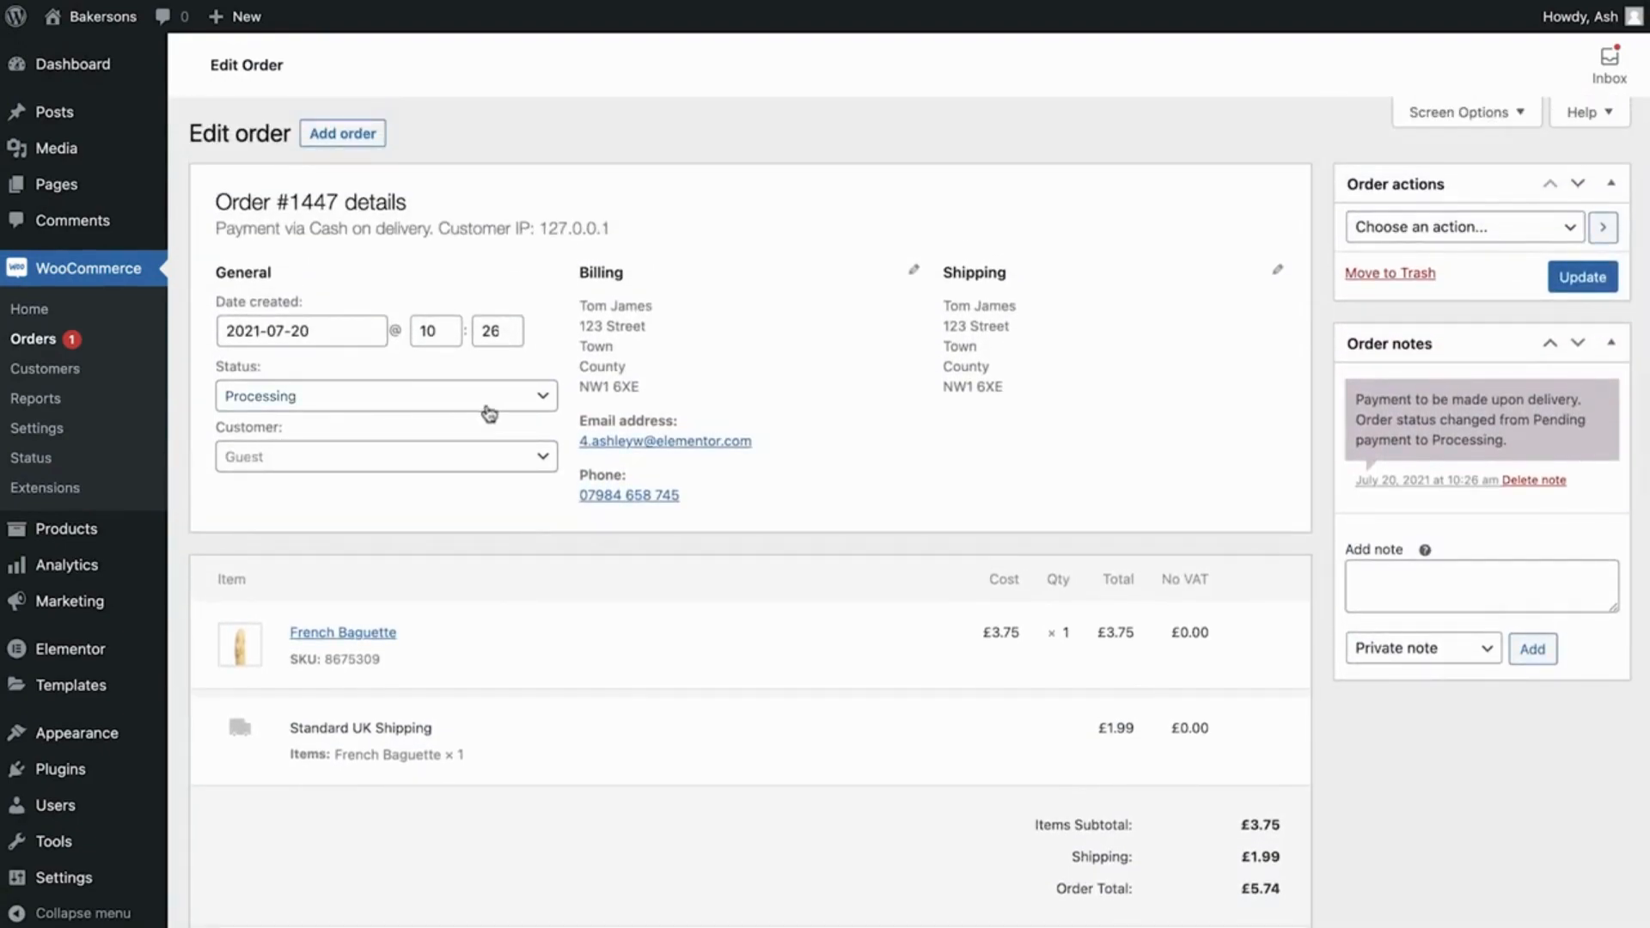
- Set the order's status to Completed, update the order, and view the available order actions without choosing one
{"action": "left_click", "coordinate": [545, 404]}
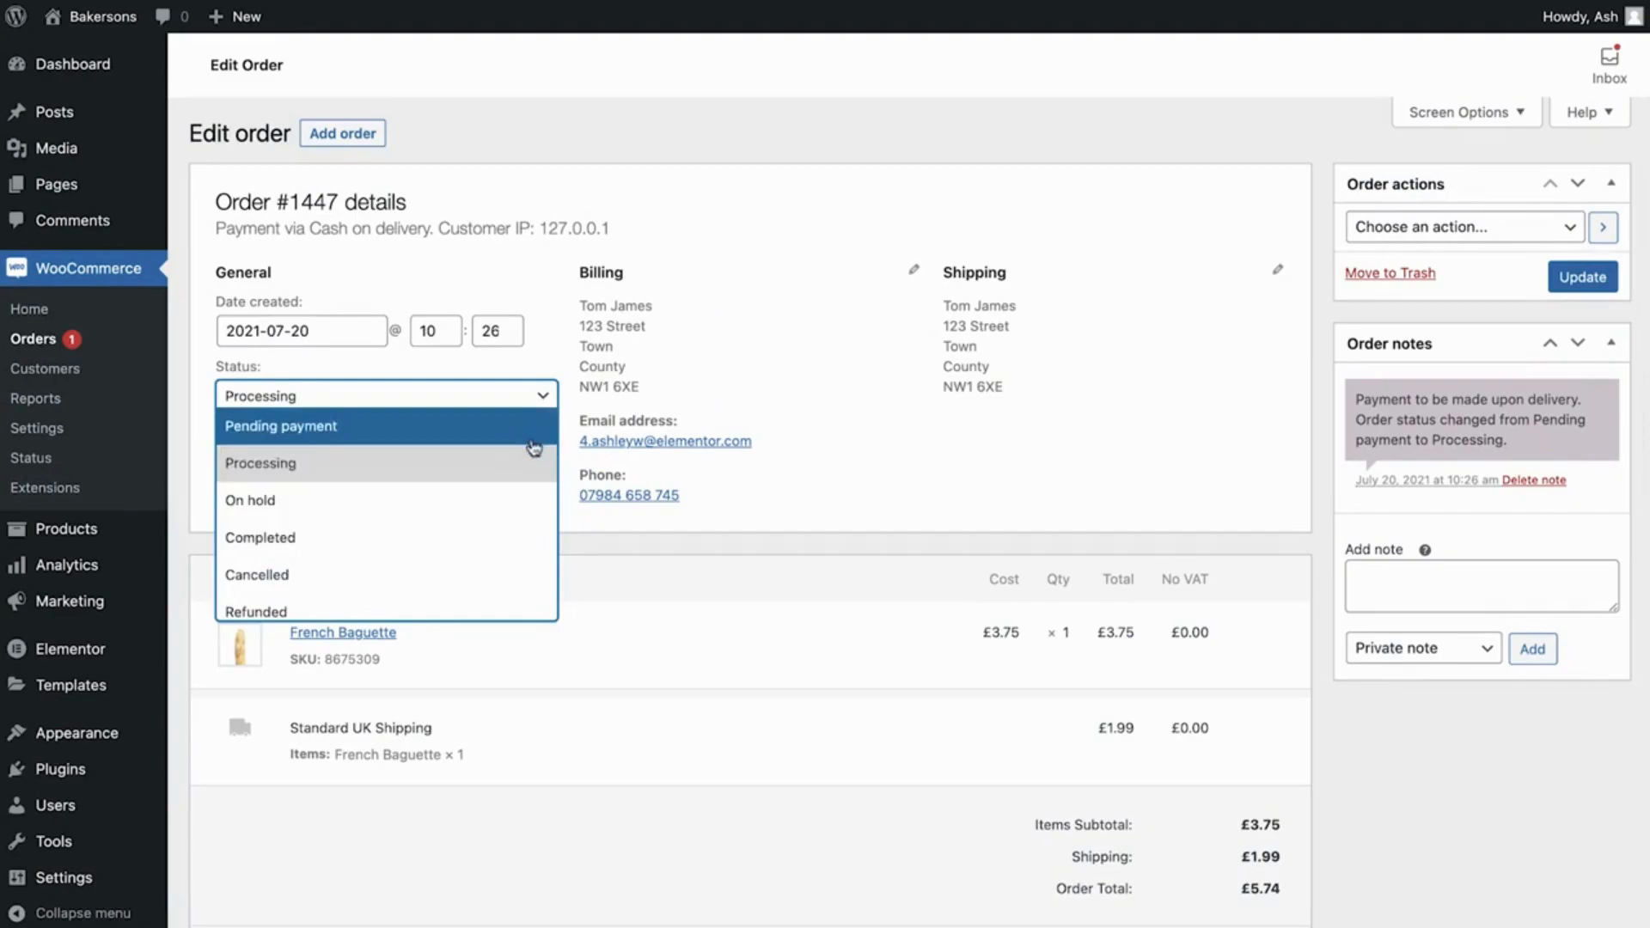
{"action": "left_click", "coordinate": [484, 539]}
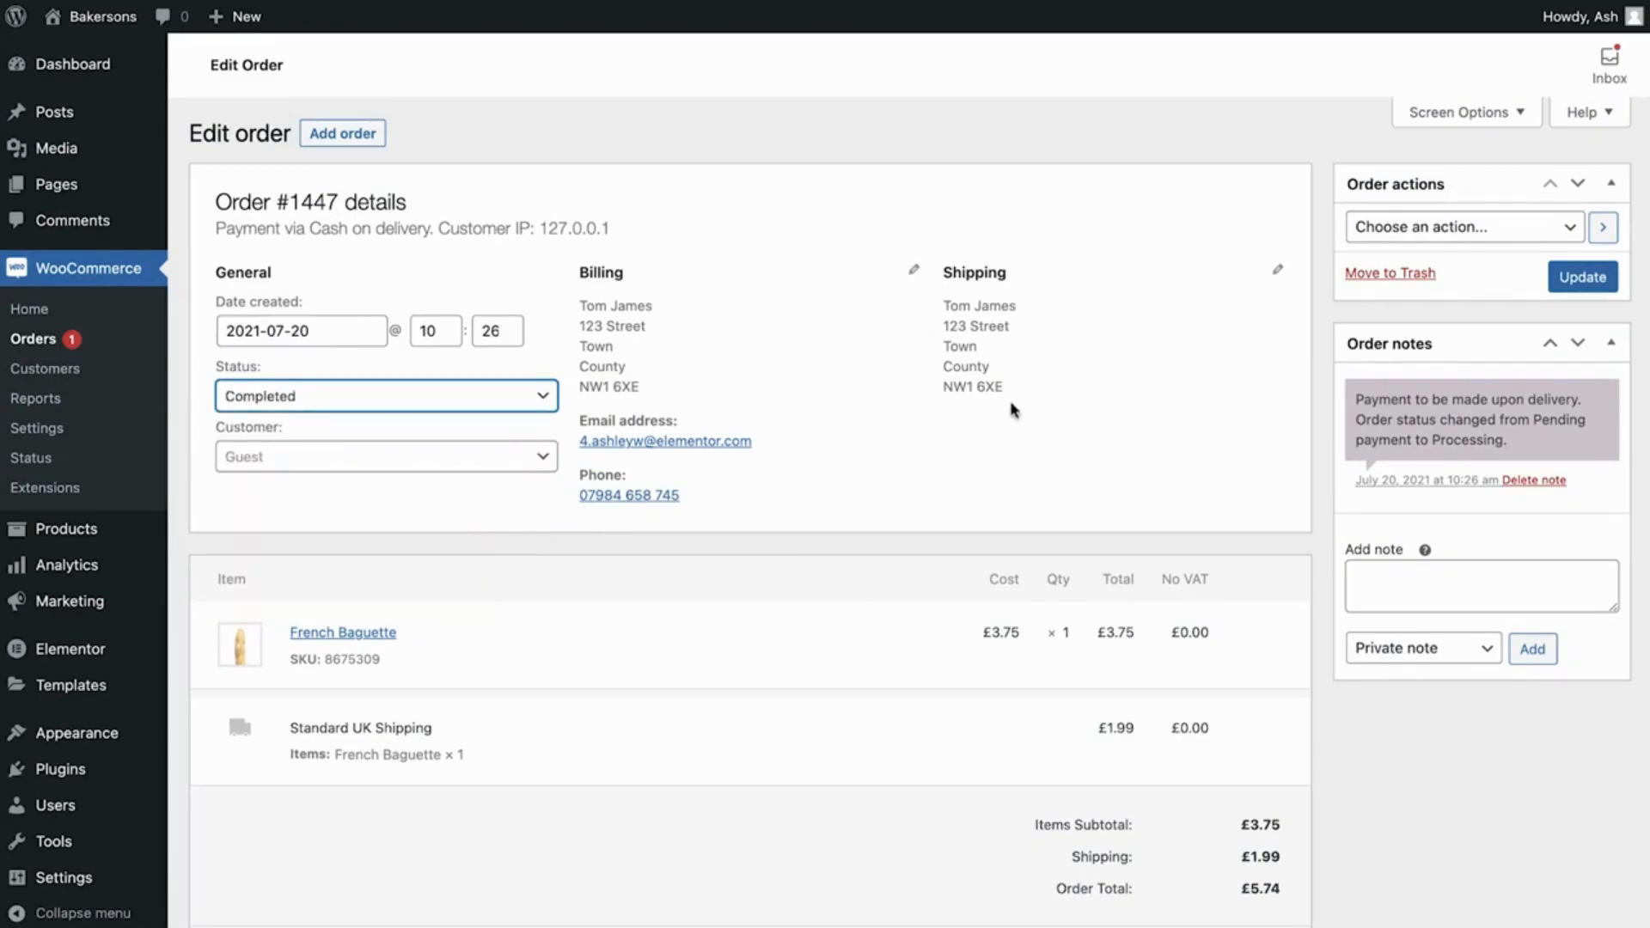
{"action": "left_click", "coordinate": [1578, 292]}
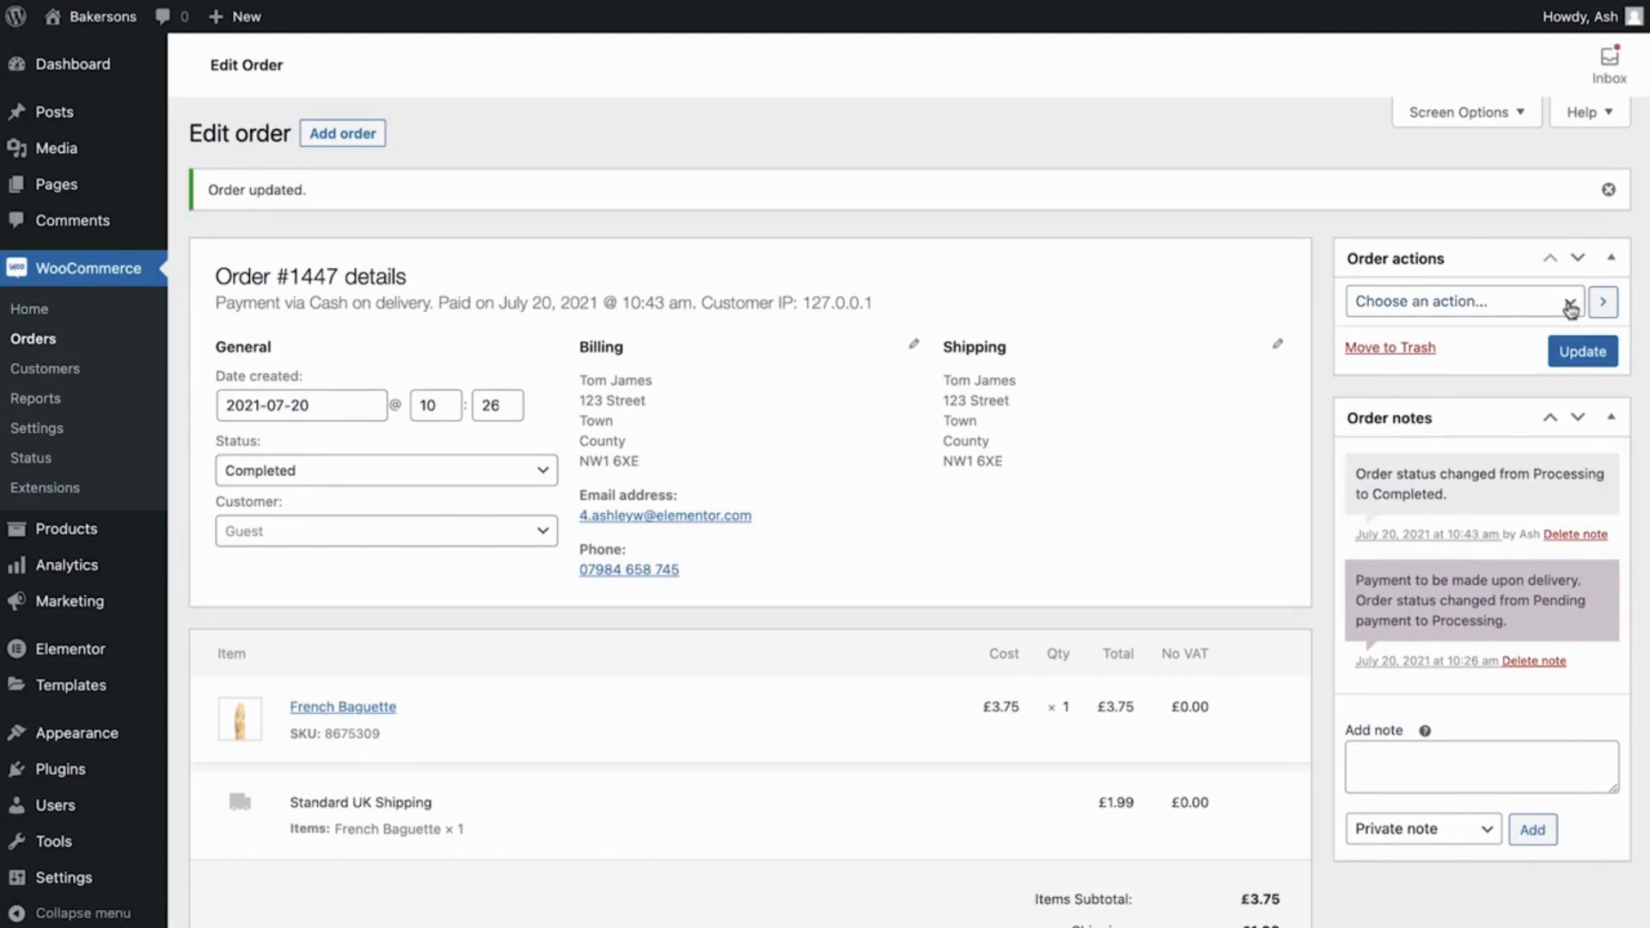
{"action": "left_click", "coordinate": [1569, 306]}
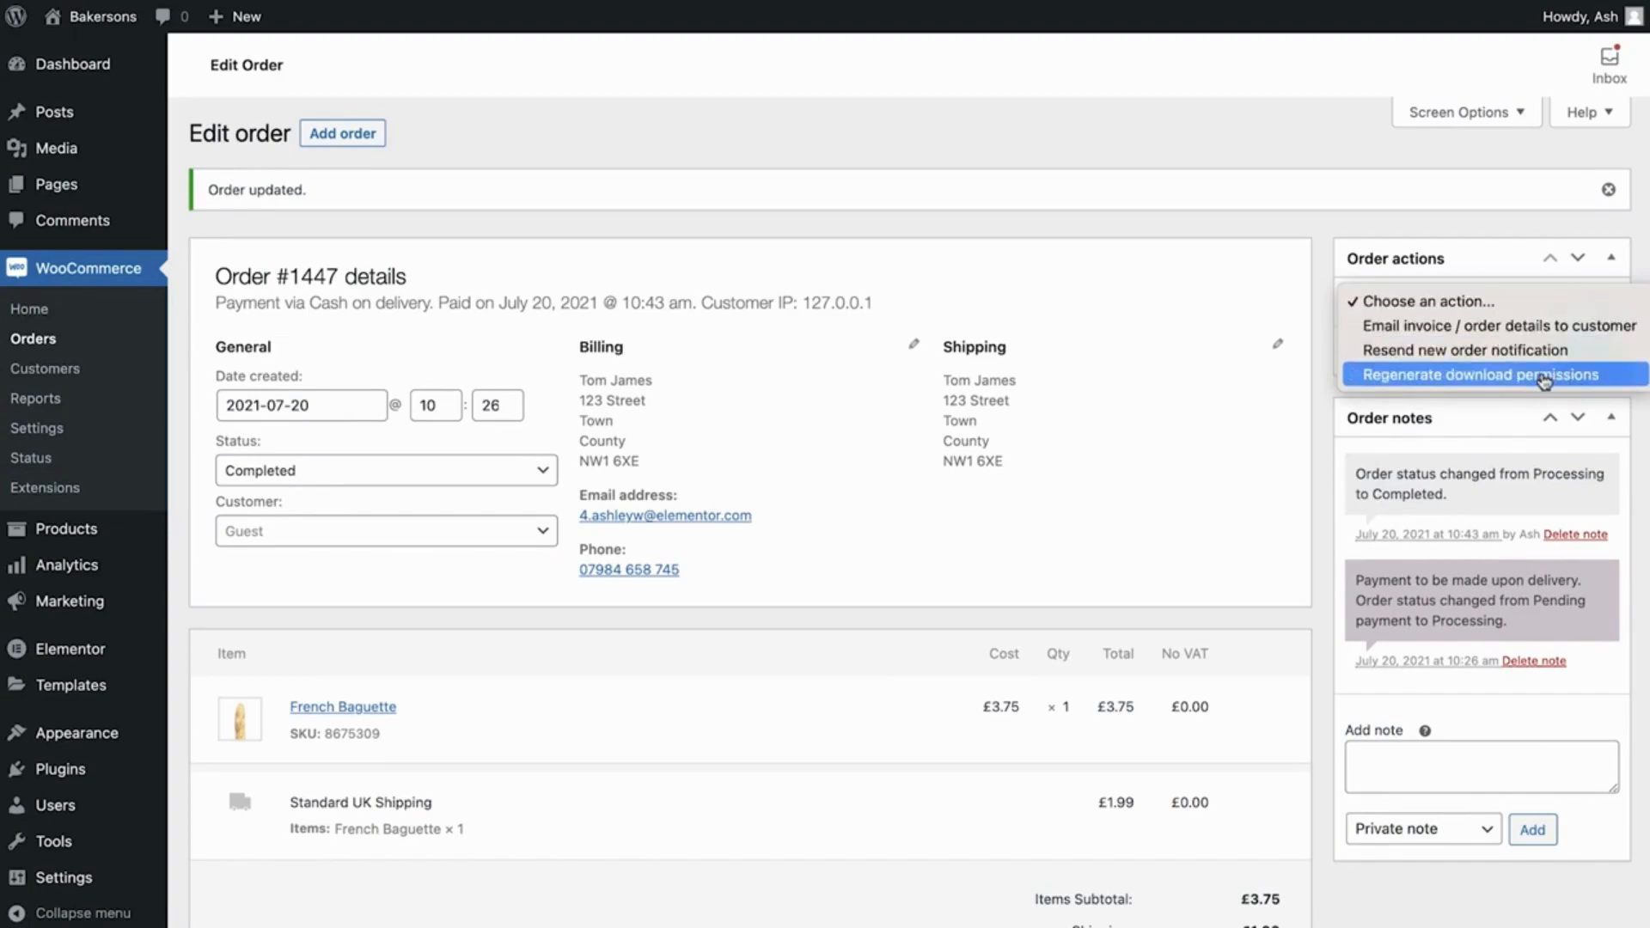
{"action": "left_click", "coordinate": [1557, 303]}
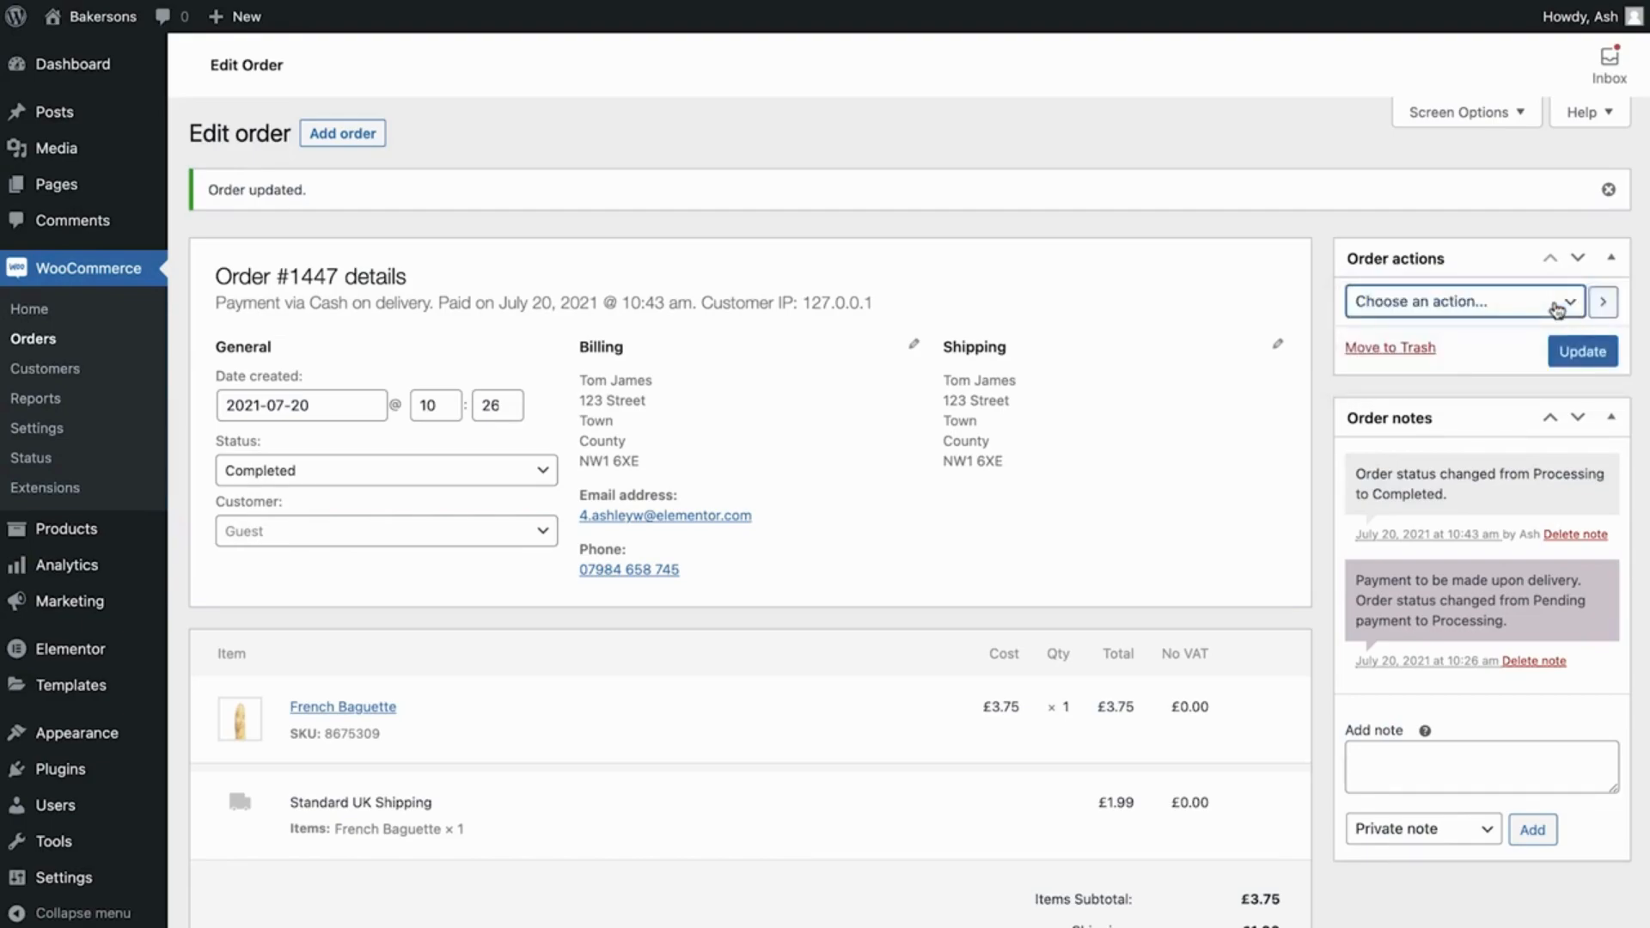
- Add the customer note "Thanks for your order. We've just shipped it and it will be with you soon." and update the order
{"action": "left_click", "coordinate": [1427, 758]}
{"action": "type", "text": "Thanks for your order. We've"}
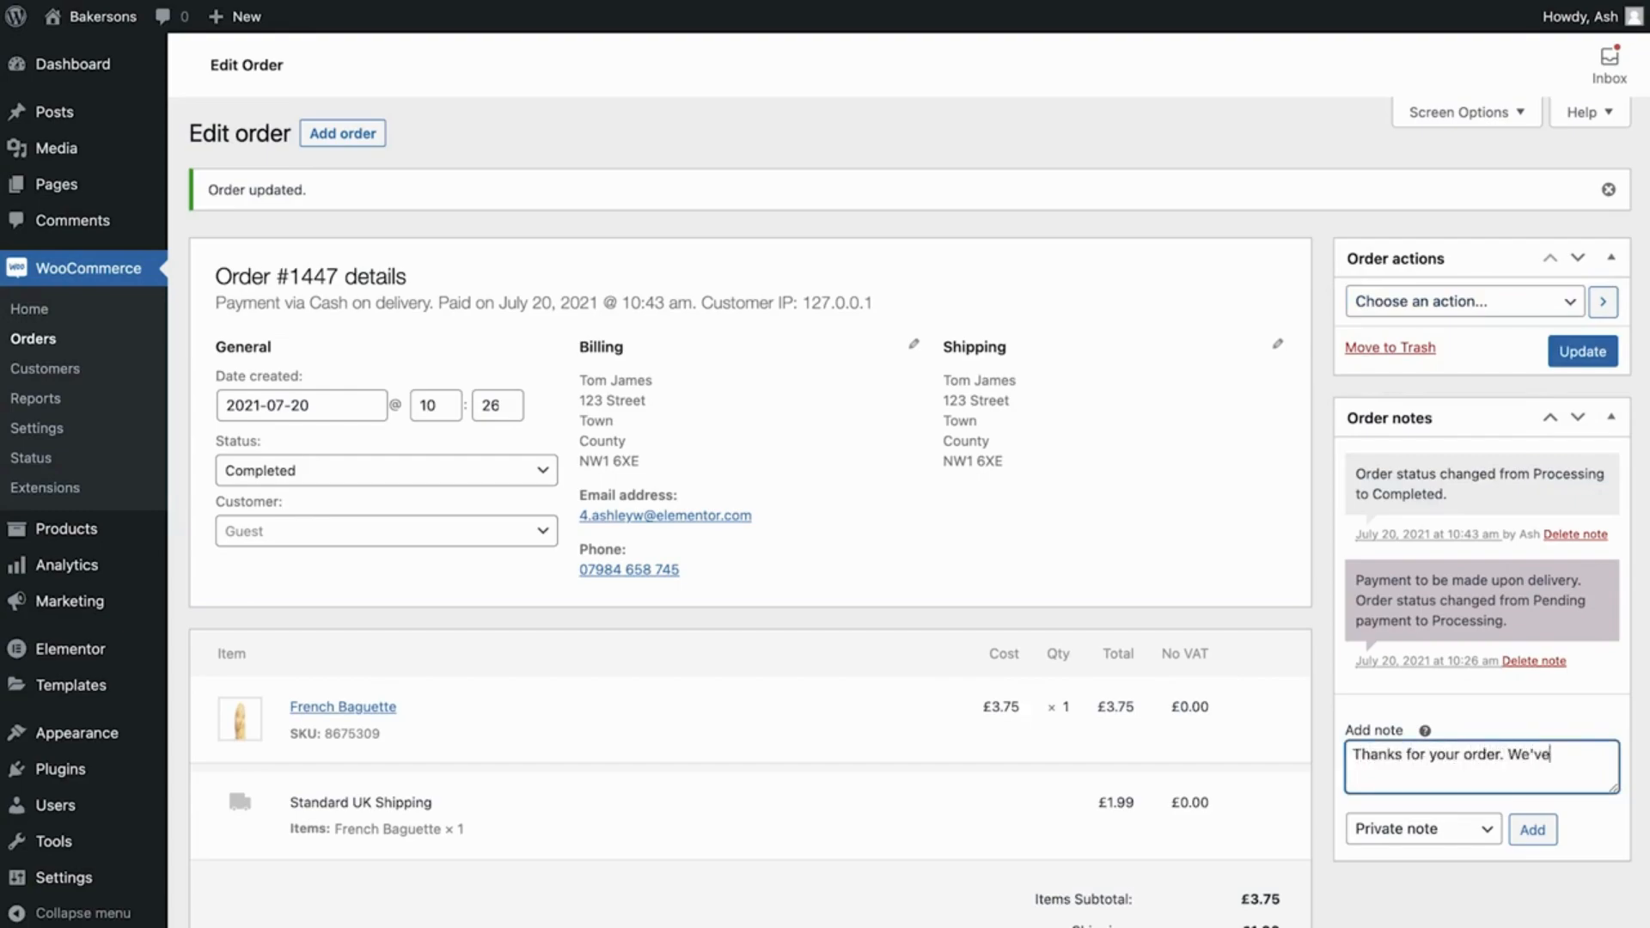
{"action": "type", "text": " just shipped it and it"}
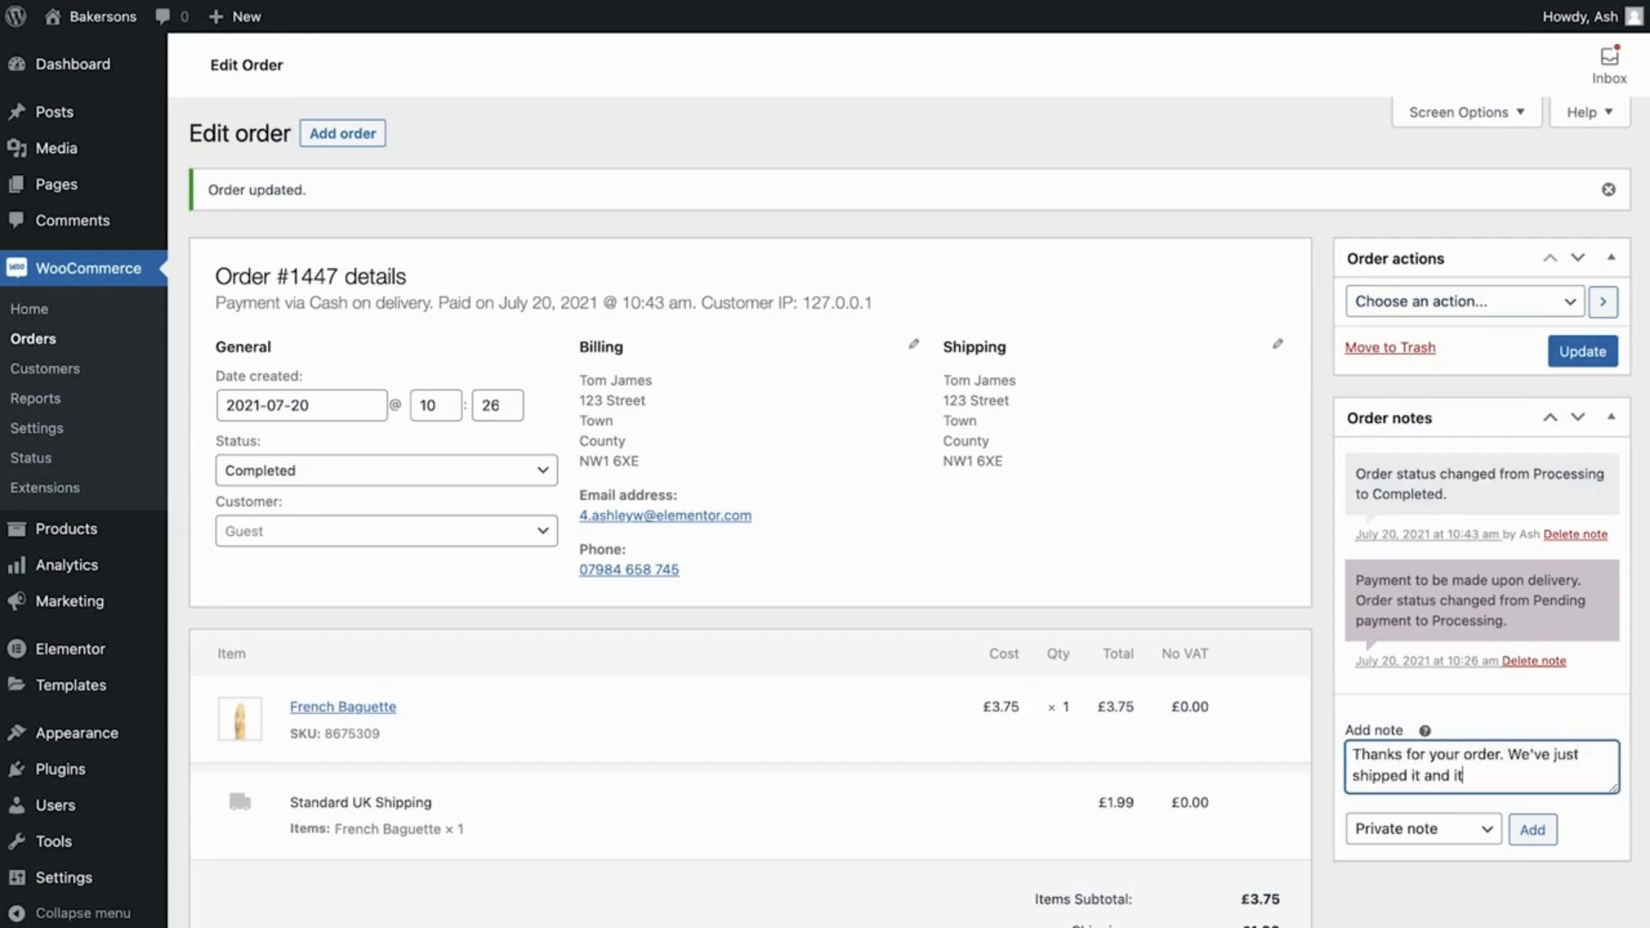
{"action": "type", "text": " will be with you soon."}
{"action": "left_click", "coordinate": [1465, 832]}
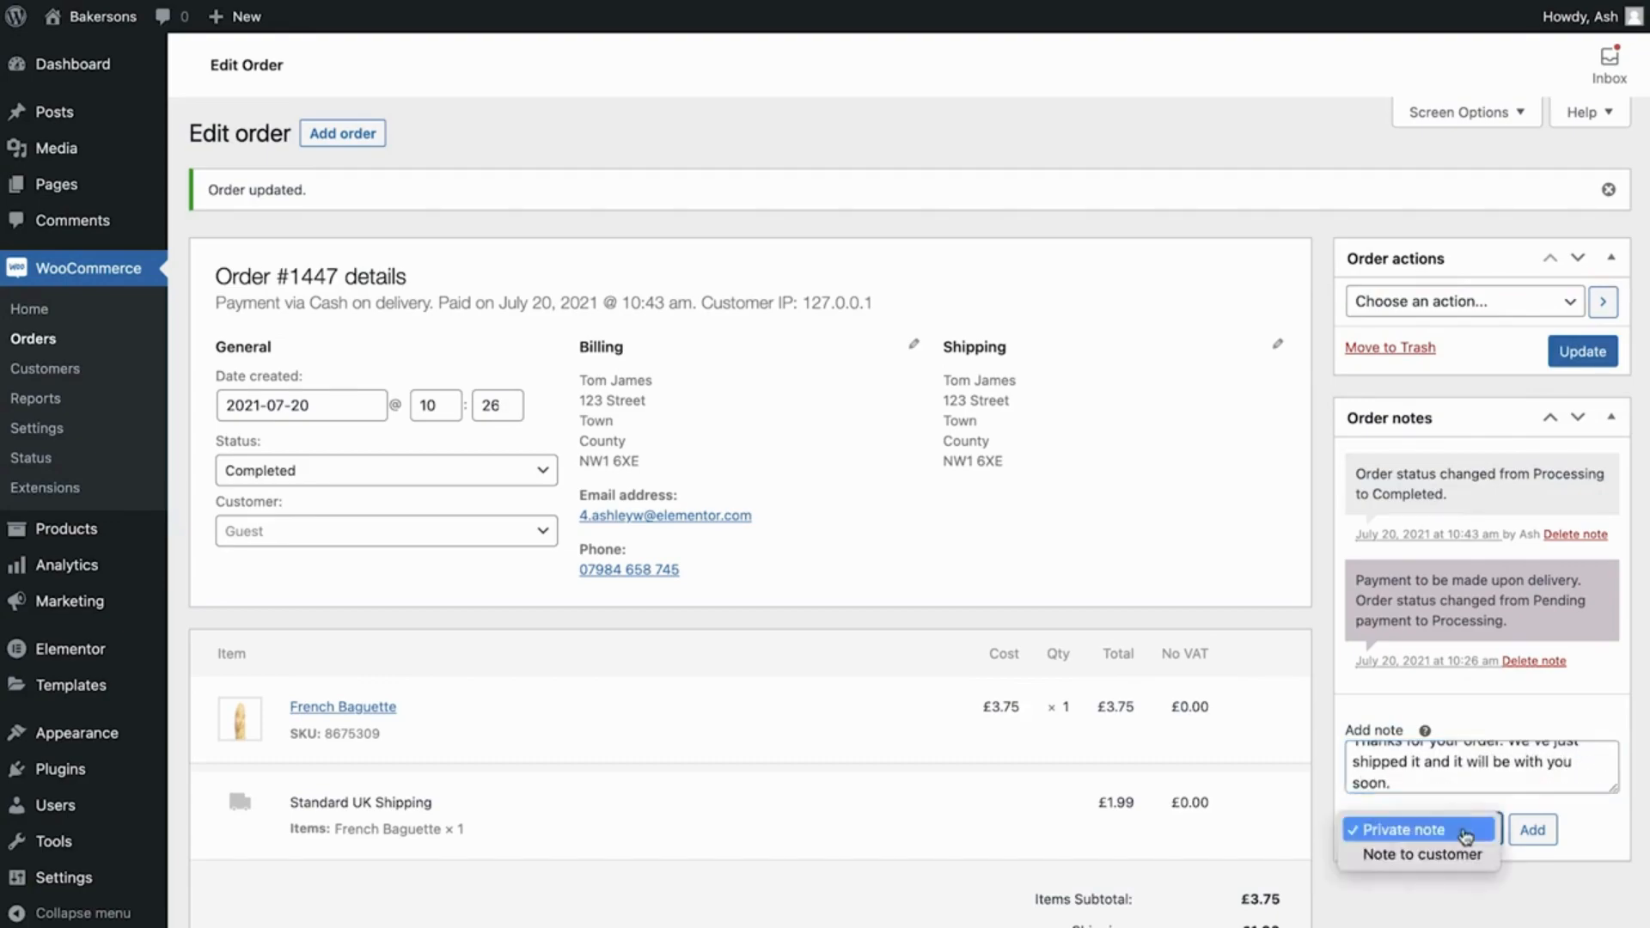
{"action": "left_click", "coordinate": [1455, 856]}
{"action": "left_click", "coordinate": [1527, 832]}
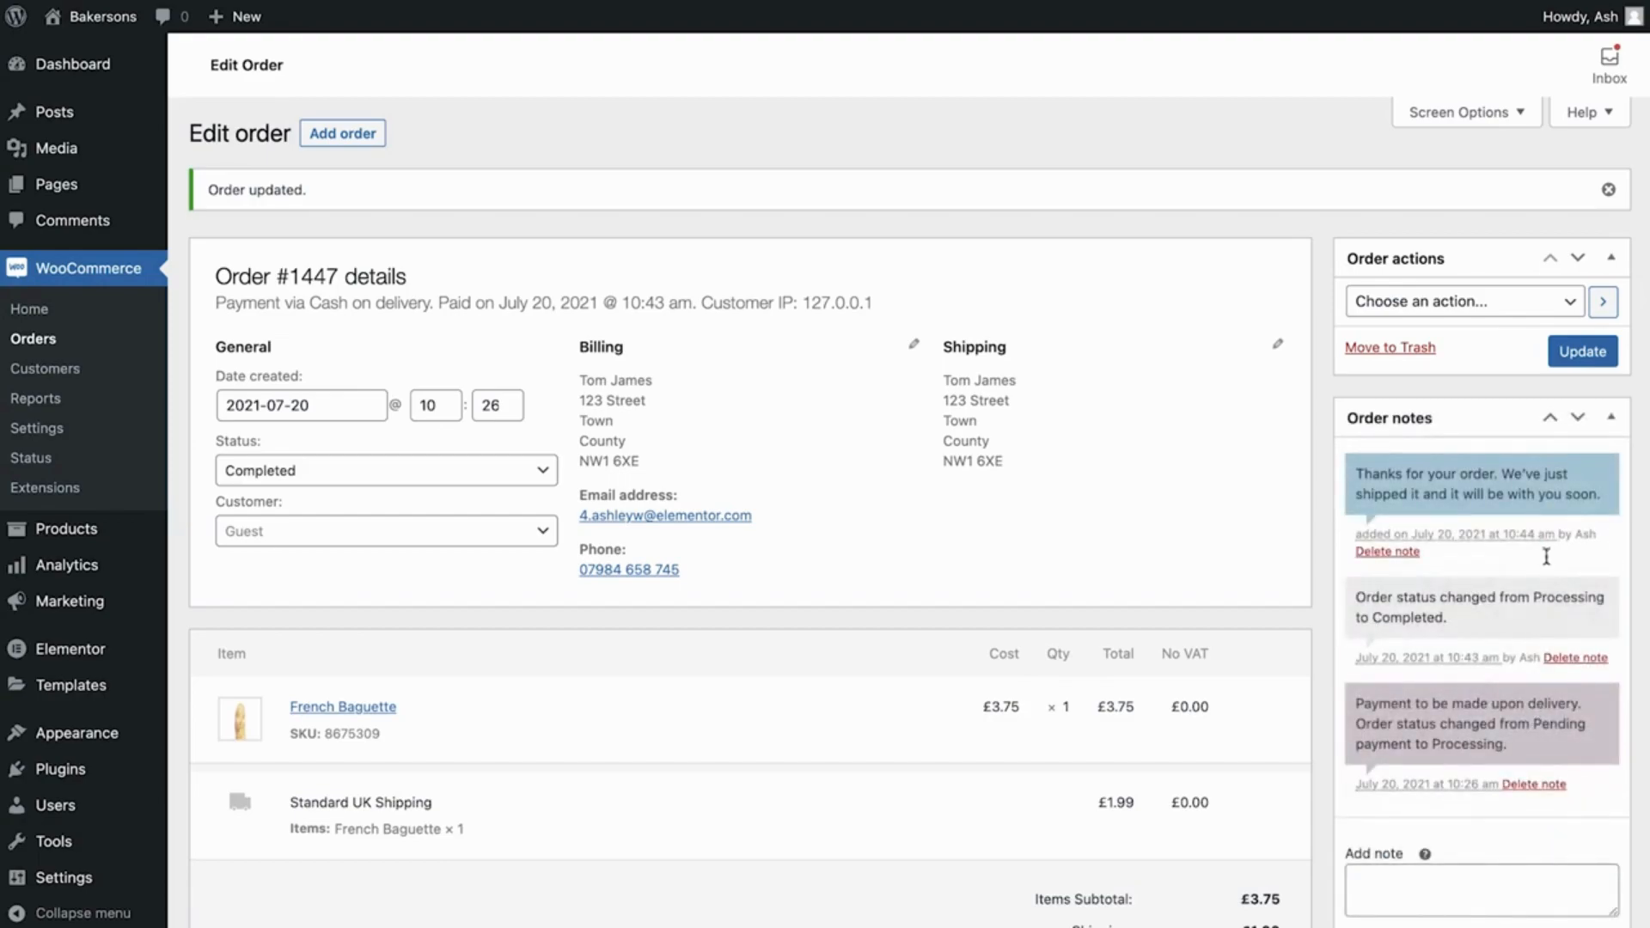
{"action": "left_click", "coordinate": [1576, 359]}
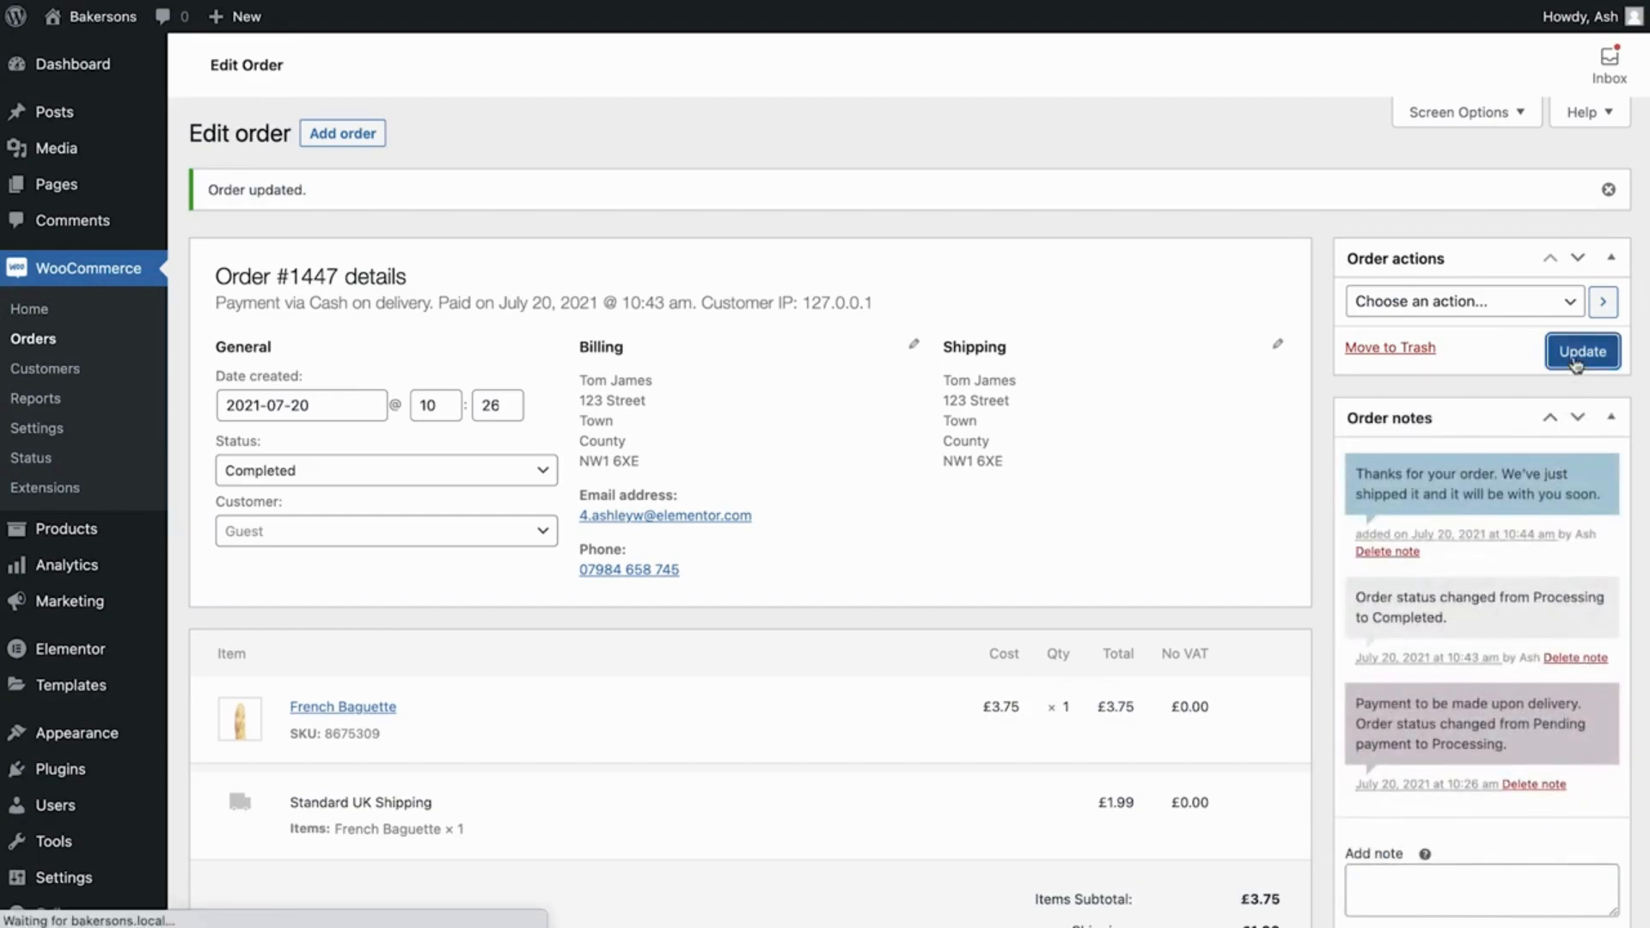